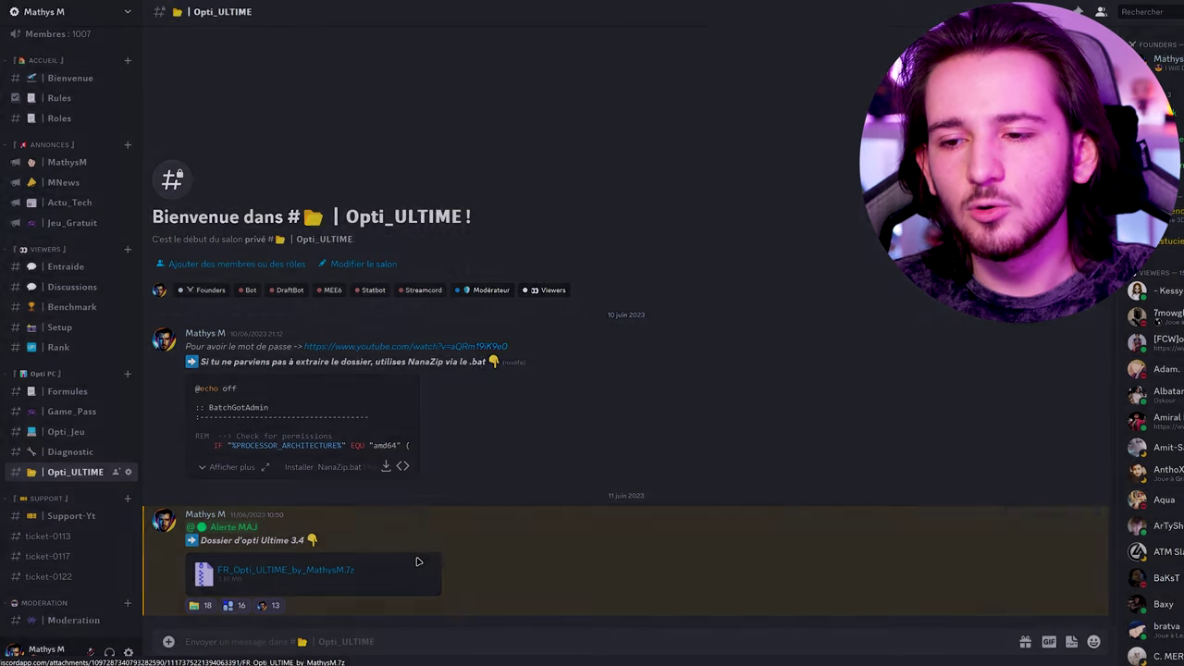
- Download FR_Opti_ULTIME_by_MathysM.7z to the desktop and extract it, entering the archive password
click(417, 559)
click(622, 389)
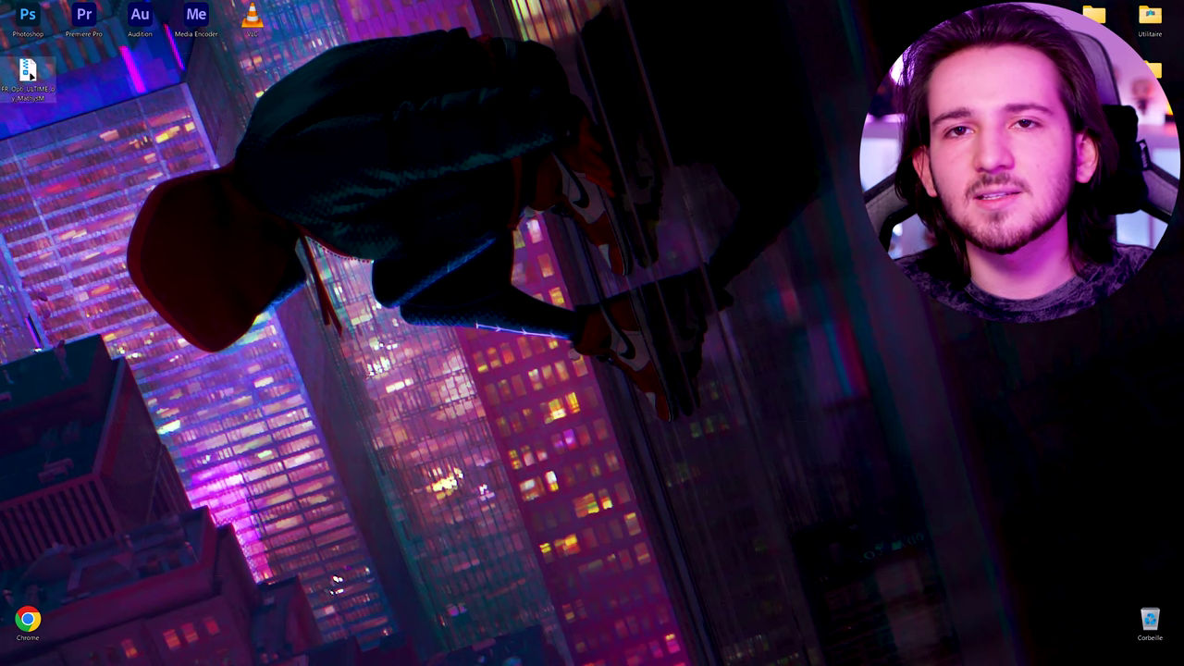
right_click(27, 72)
click(537, 457)
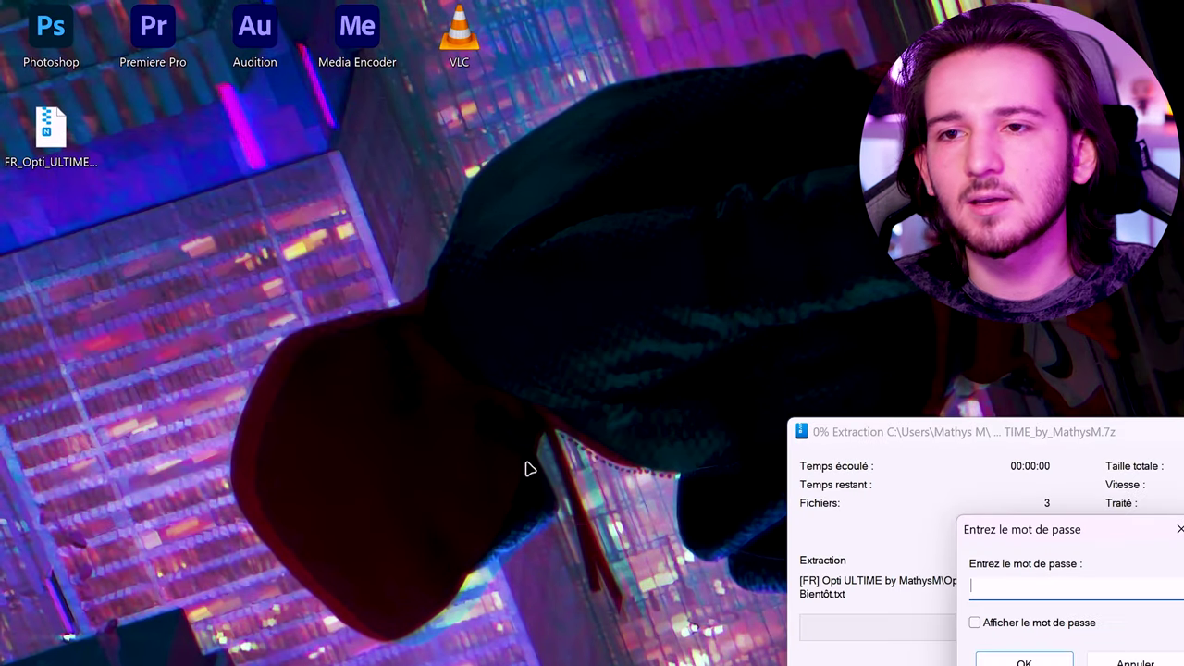
text(Ma)
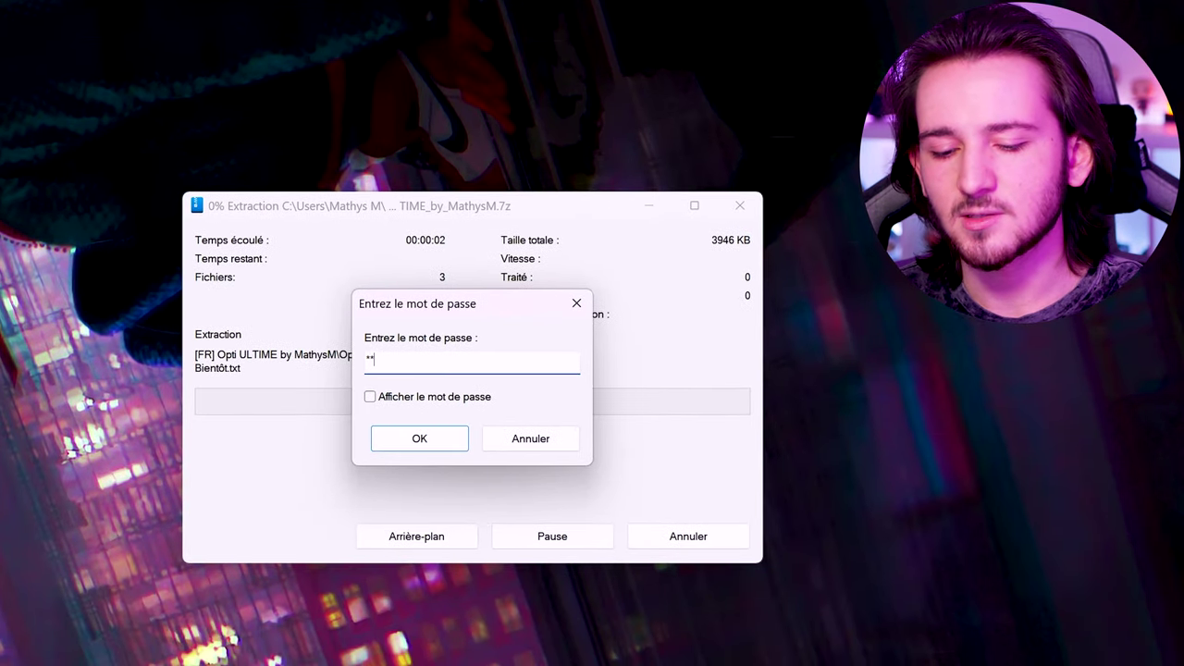
text(thysM)
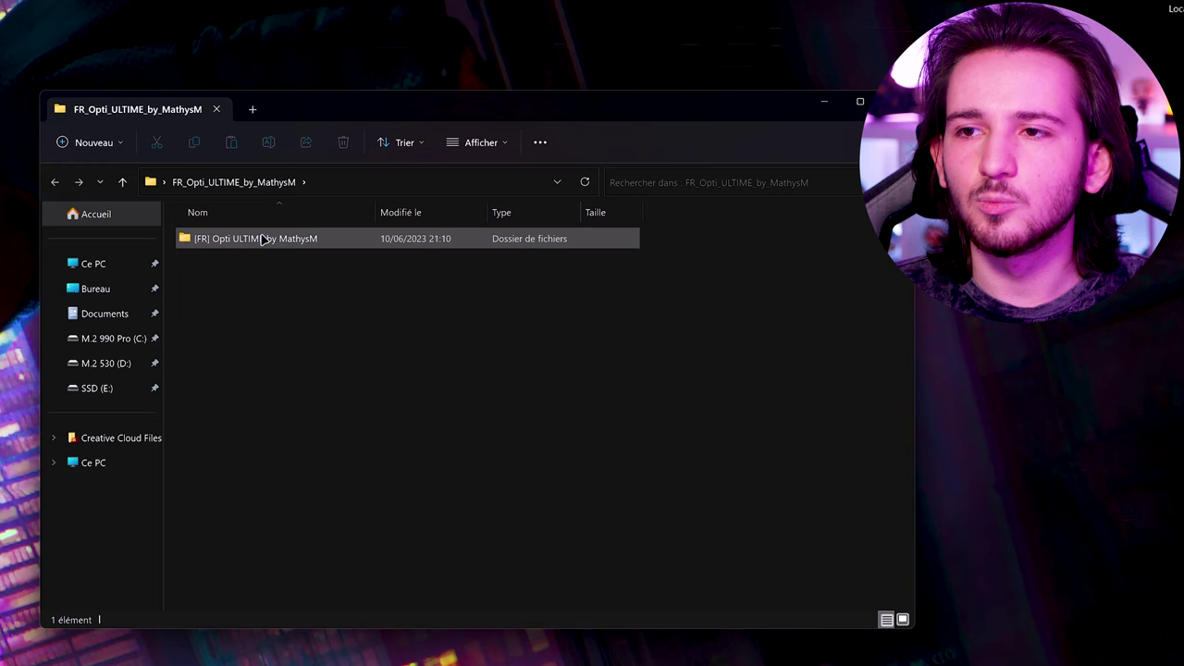
- On drive M.2 990 Pro (C:), open the [FR] Opti ULTIME by MathysM folder and go to Utilitaire > Logiciel Utiles > DS4 Windows
drag(256, 241, 237, 275)
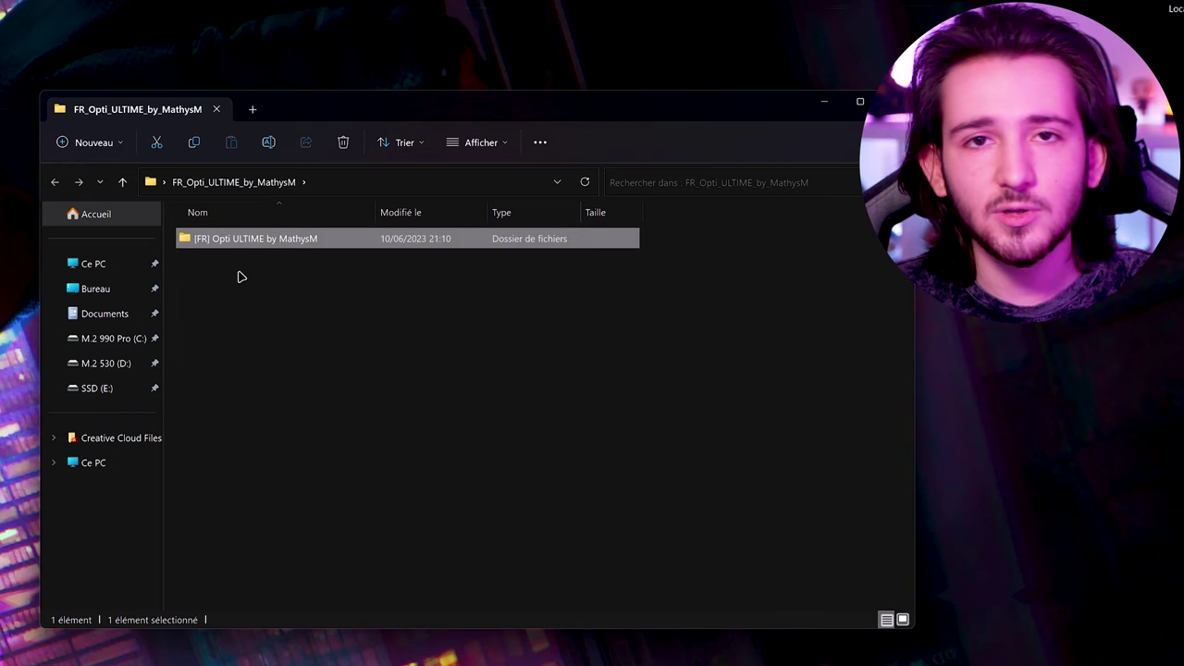
click(120, 340)
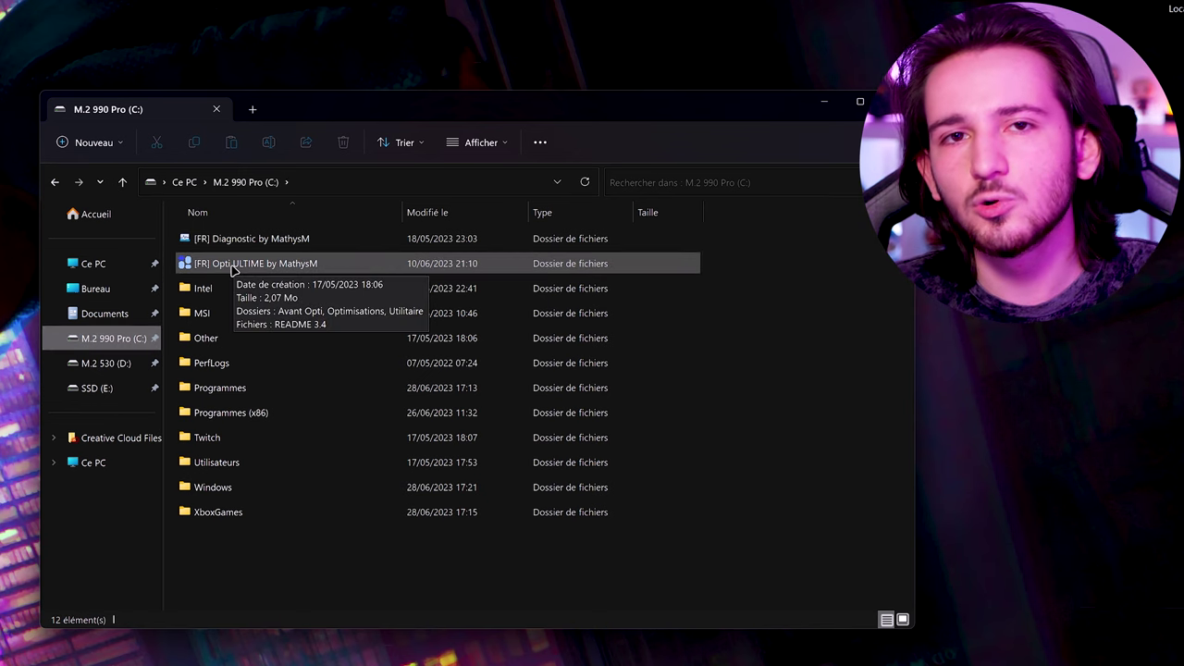
double_click(290, 265)
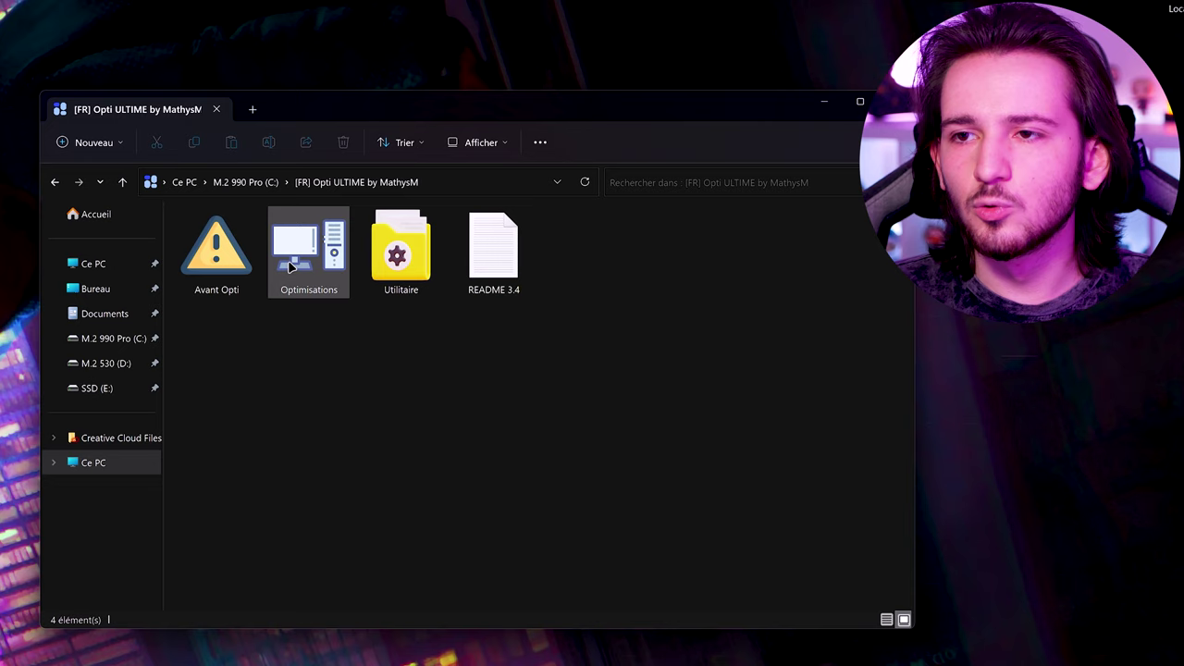
double_click(388, 263)
double_click(314, 251)
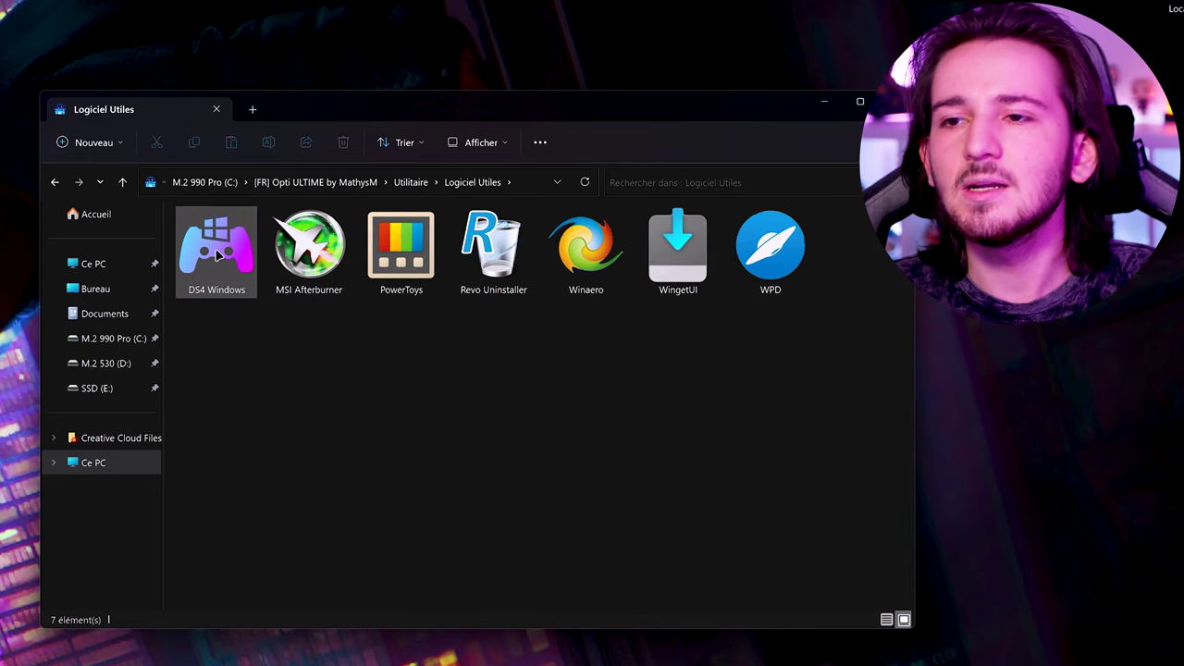
double_click(218, 255)
drag(266, 207, 647, 360)
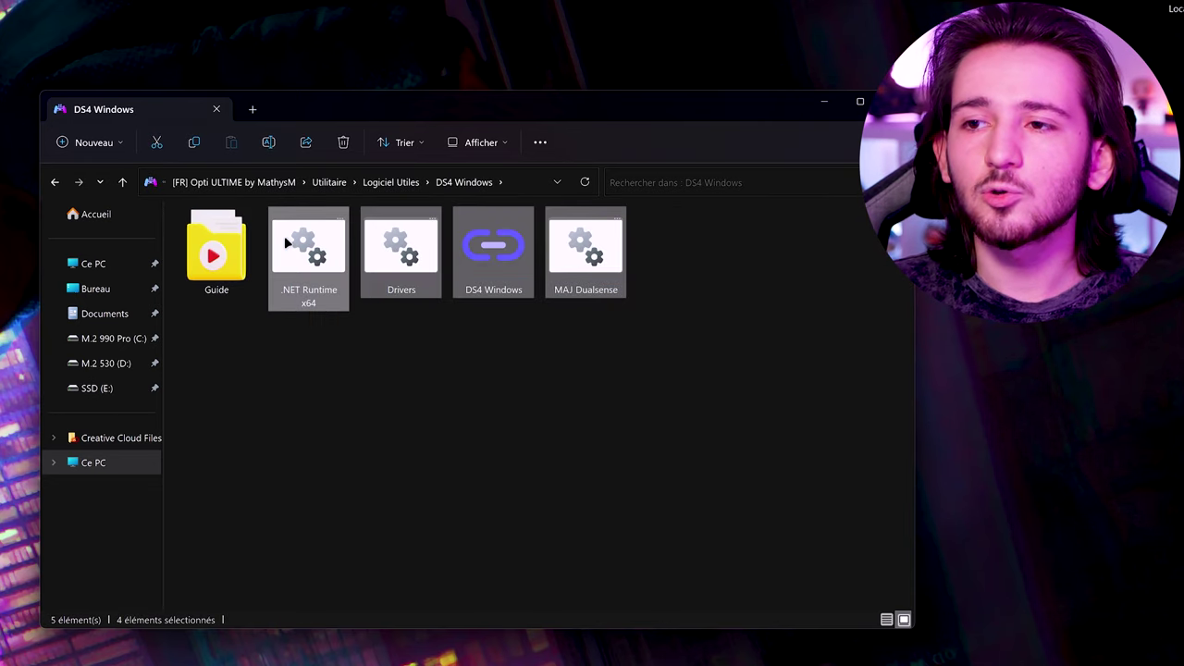
click(359, 381)
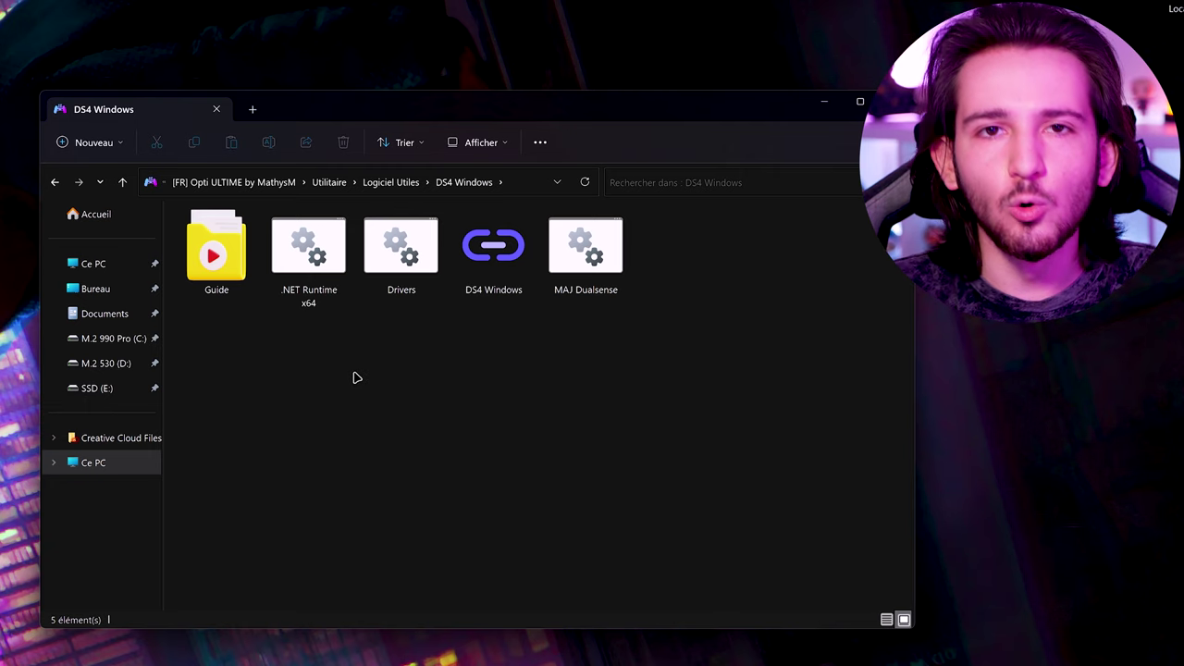
- Show the contents of the Guide folder as large icons and return to the DS4 Windows folder
double_click(222, 257)
right_click(229, 277)
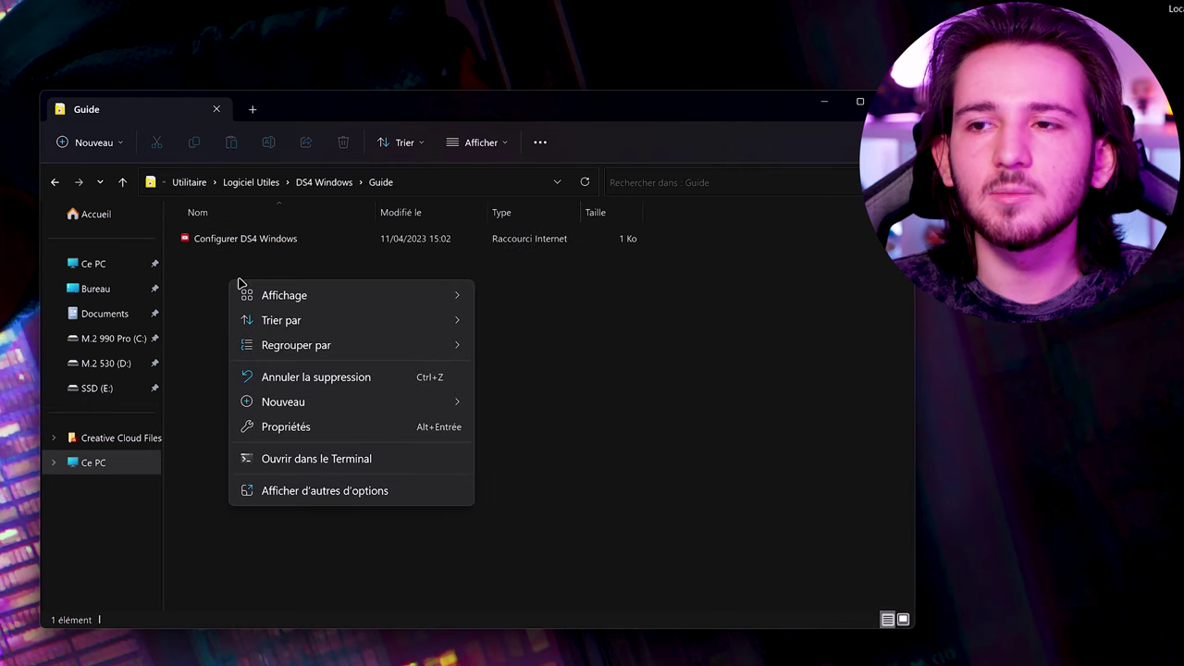
mouse_move(286, 295)
click(518, 323)
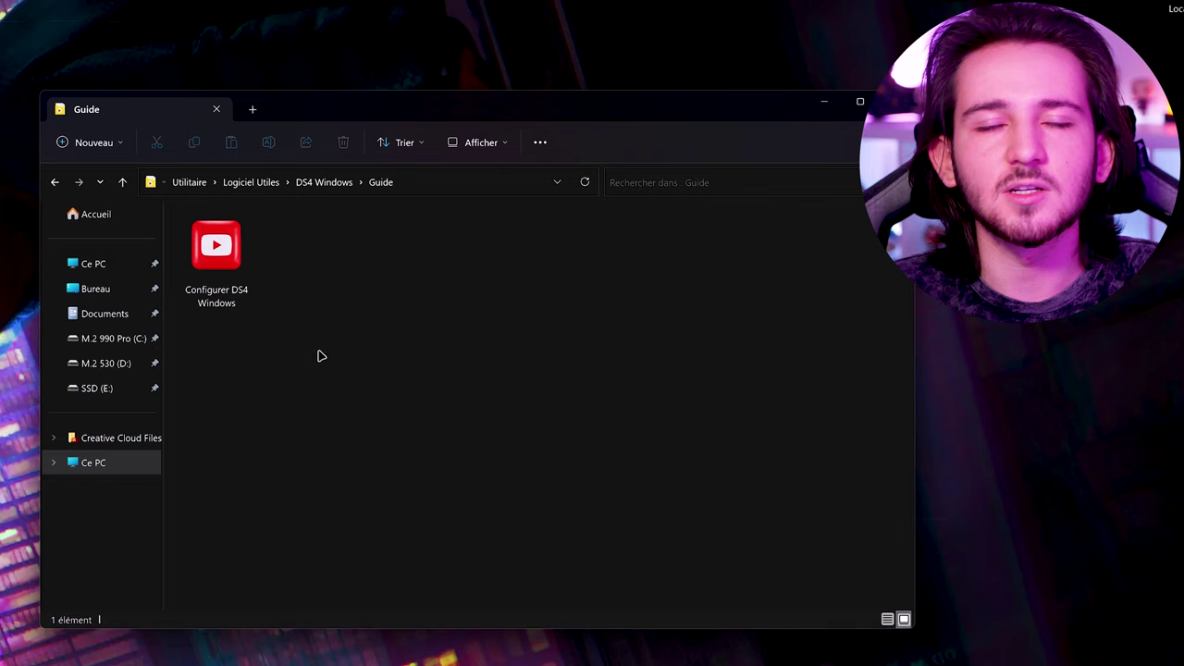
key(alt+Left)
click(243, 317)
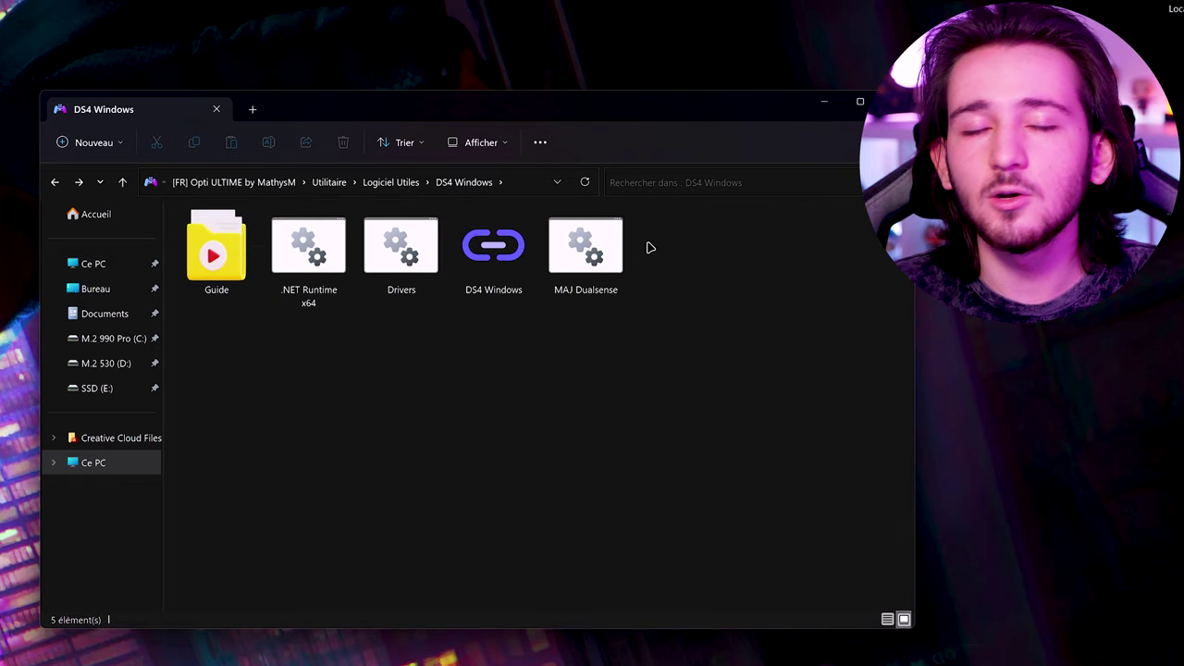
click(477, 278)
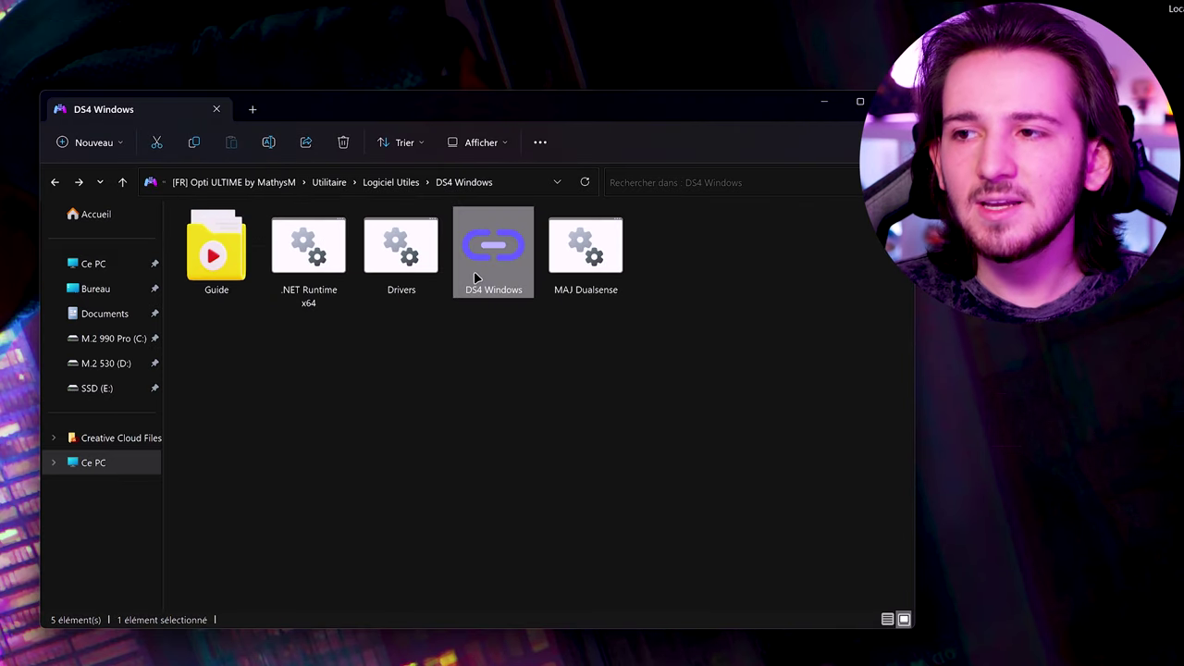
drag(303, 357, 400, 271)
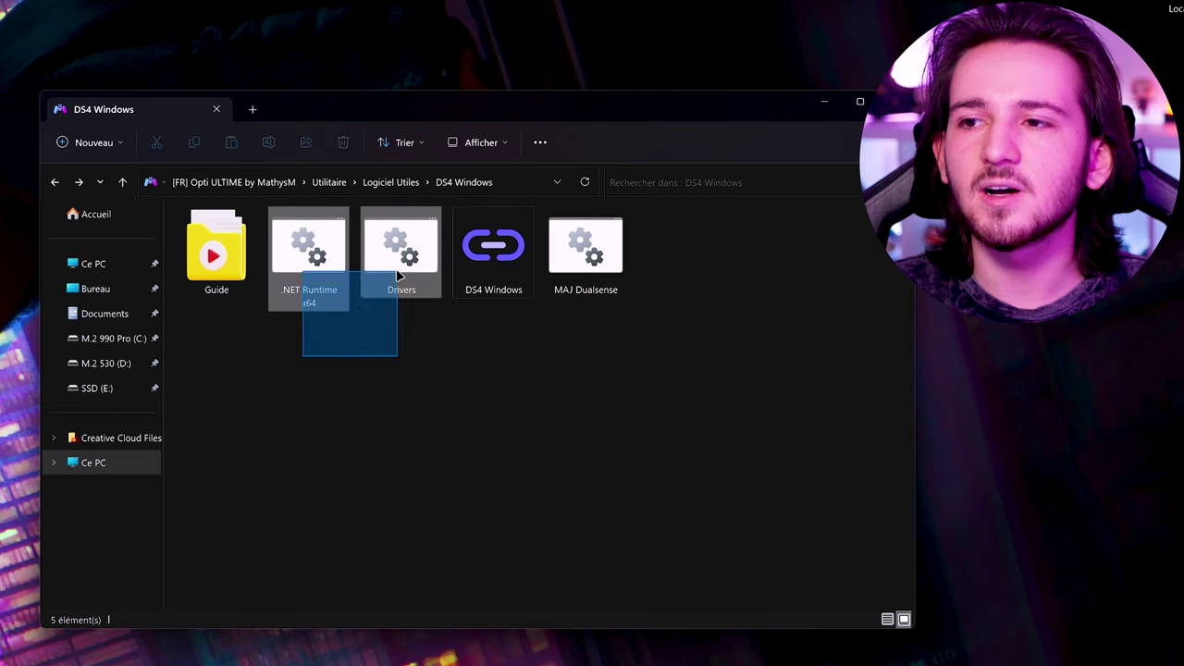
click(585, 250)
click(578, 376)
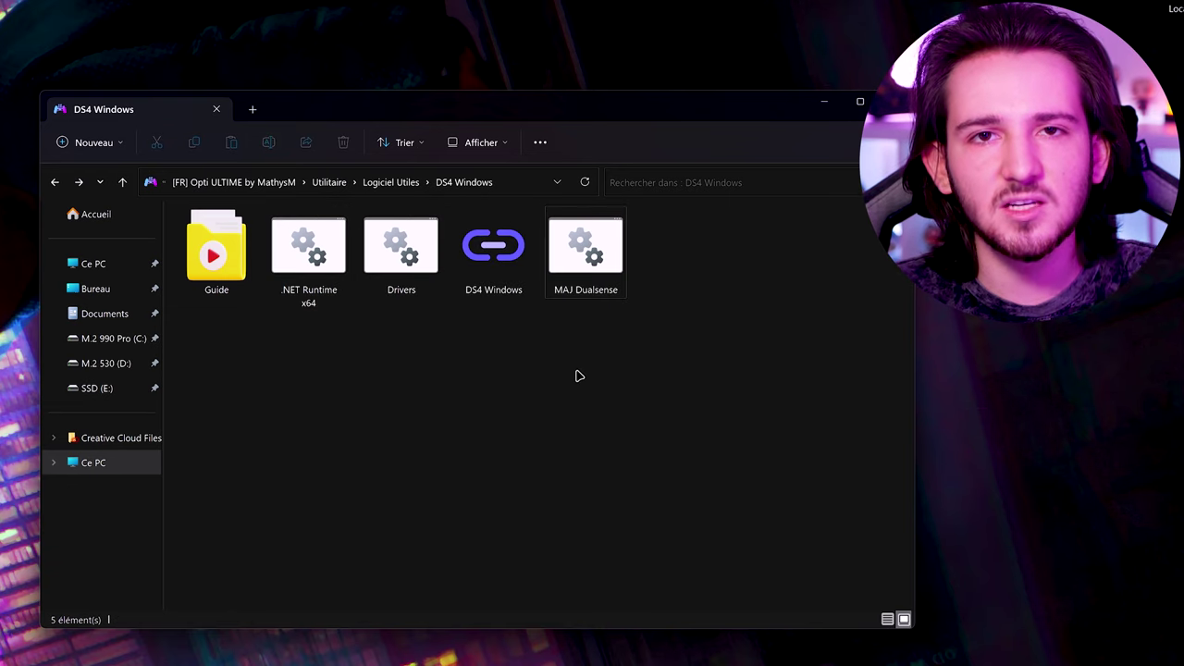
click(583, 248)
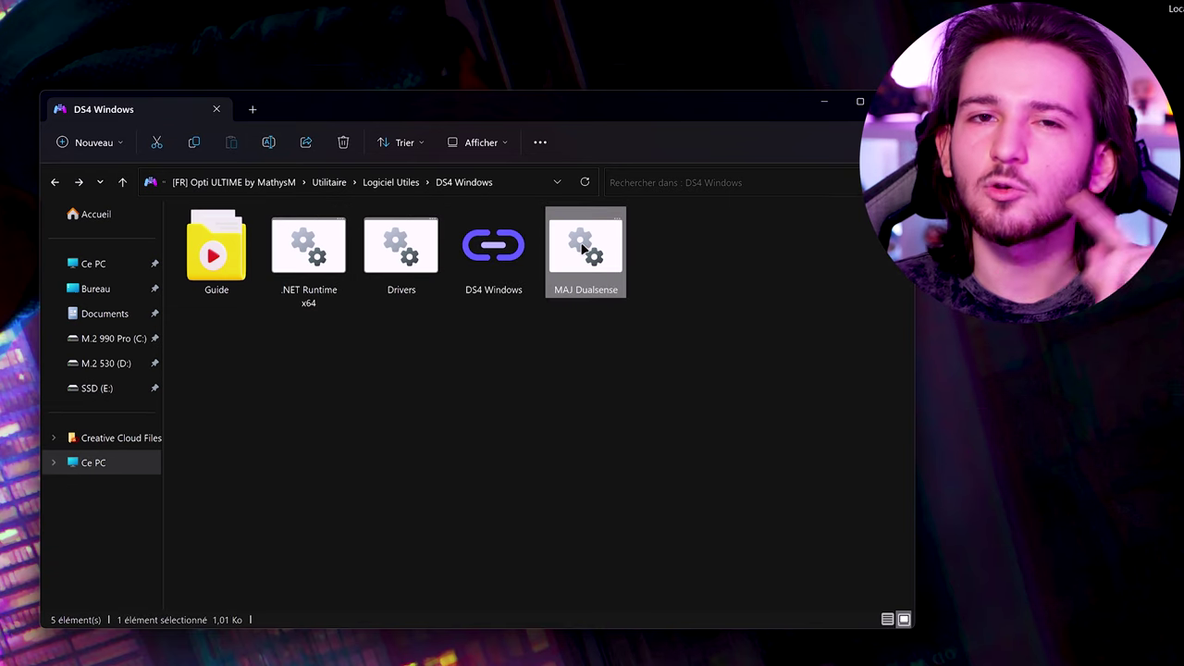
- Run the .NET Runtime x64 and Drivers installation scripts, allowing each to make changes to the device
click(315, 268)
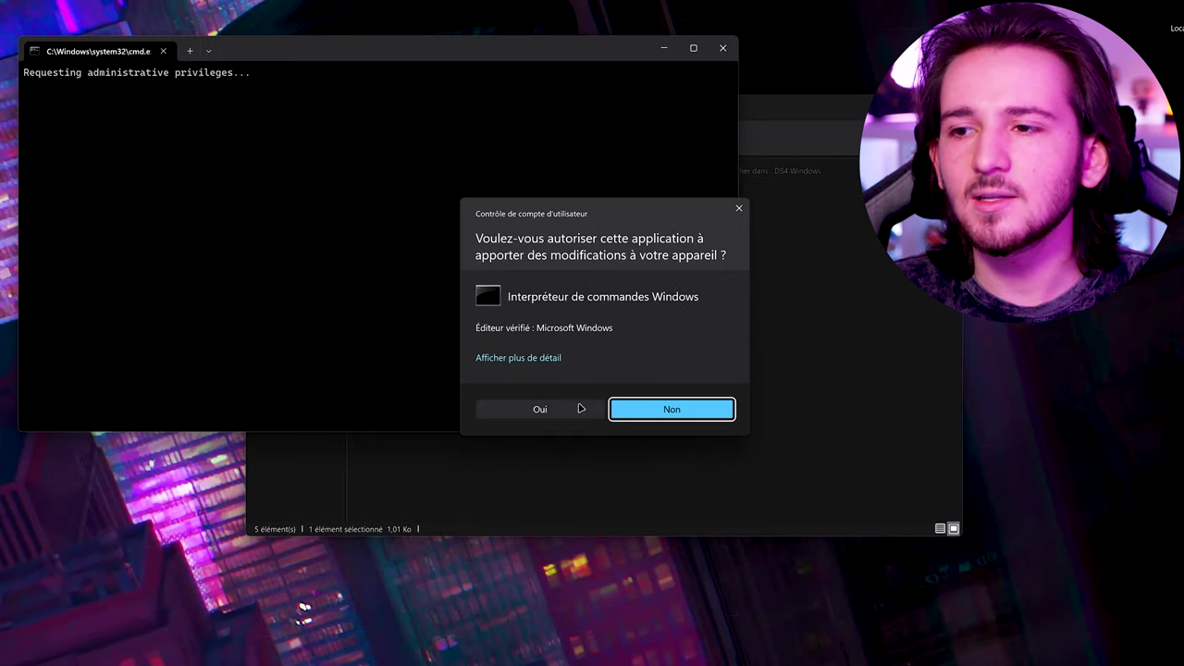
click(573, 410)
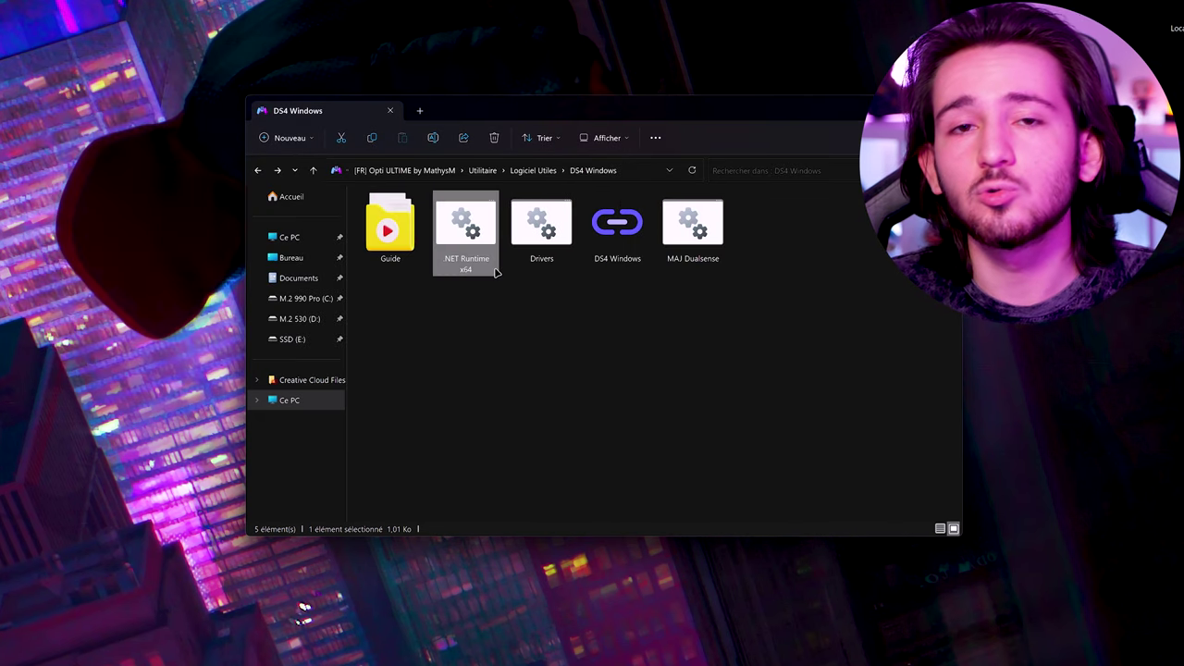
double_click(544, 245)
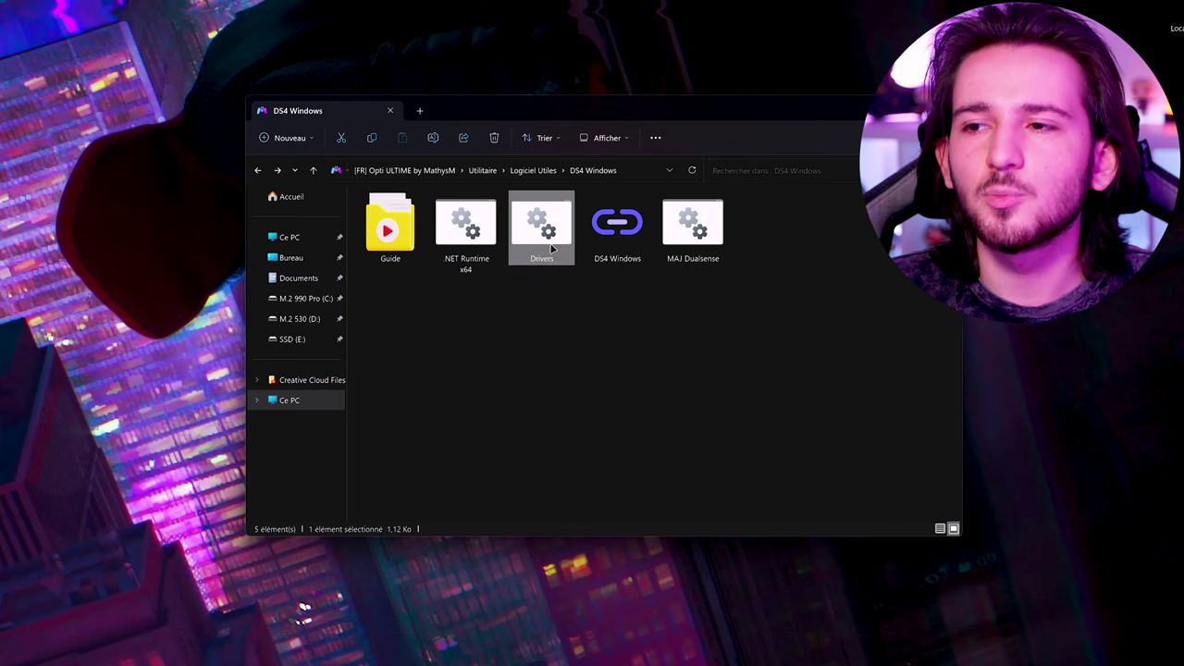
click(540, 408)
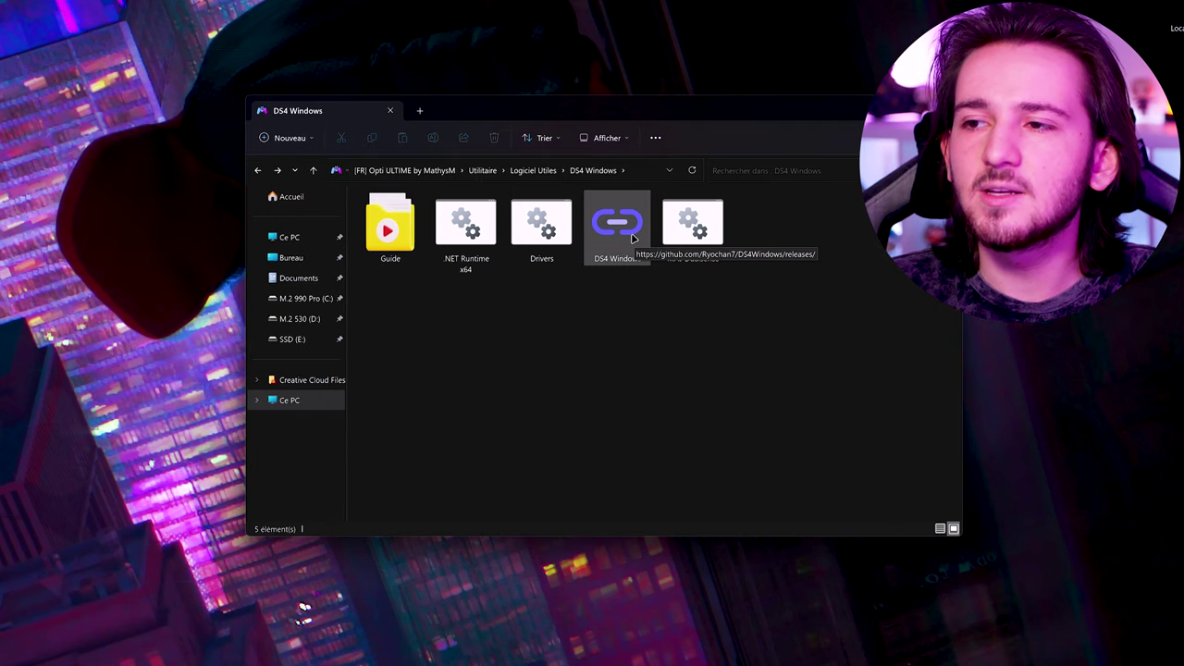
- Open the DS4Windows releases page on GitHub through the DS4 Windows link and download DS4Windows_3.2.12_x64.zip
click(635, 239)
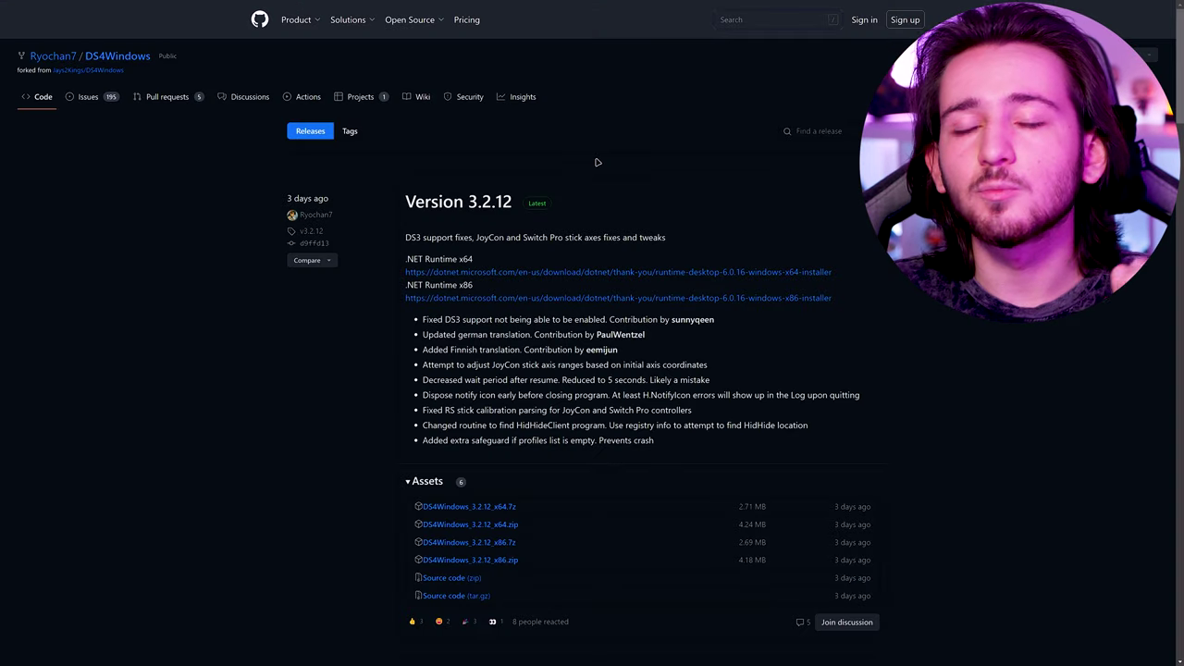
scroll(592, 204, down, 1)
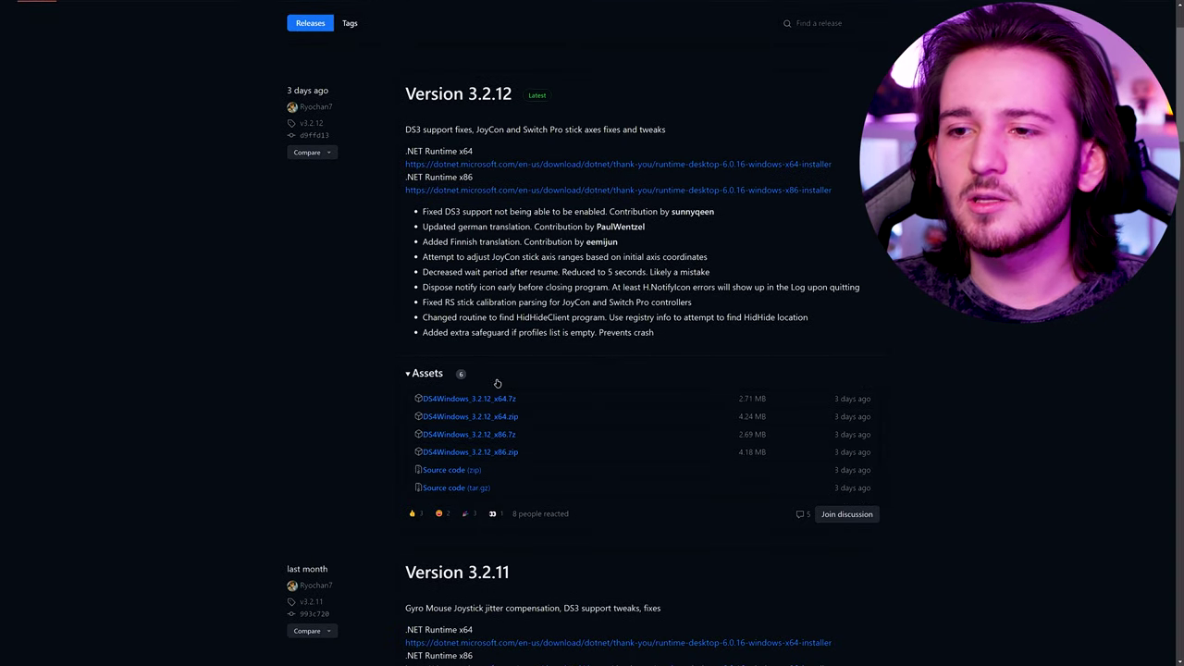
scroll(490, 421, up, 1)
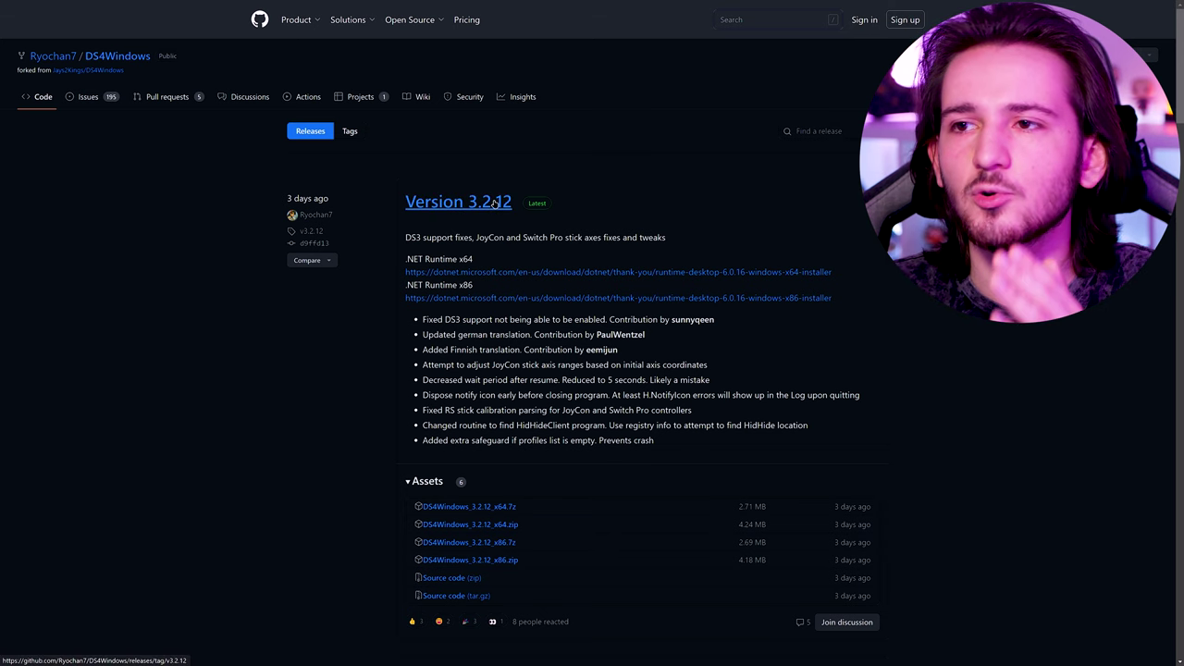
scroll(495, 202, down, 2)
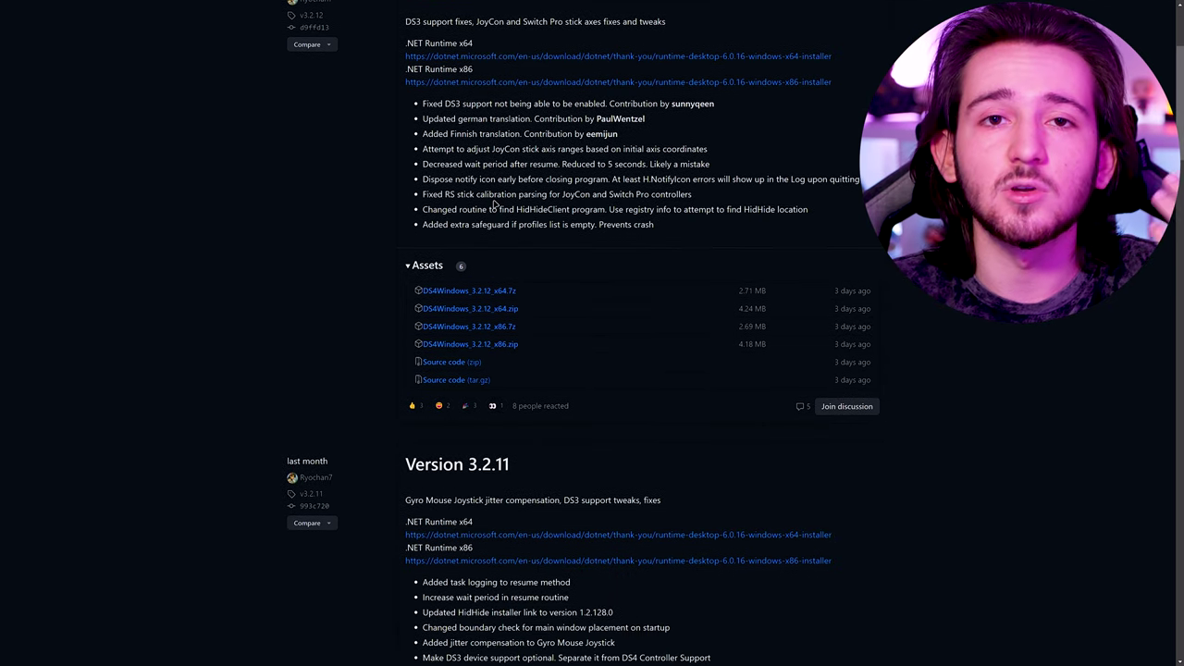
click(499, 312)
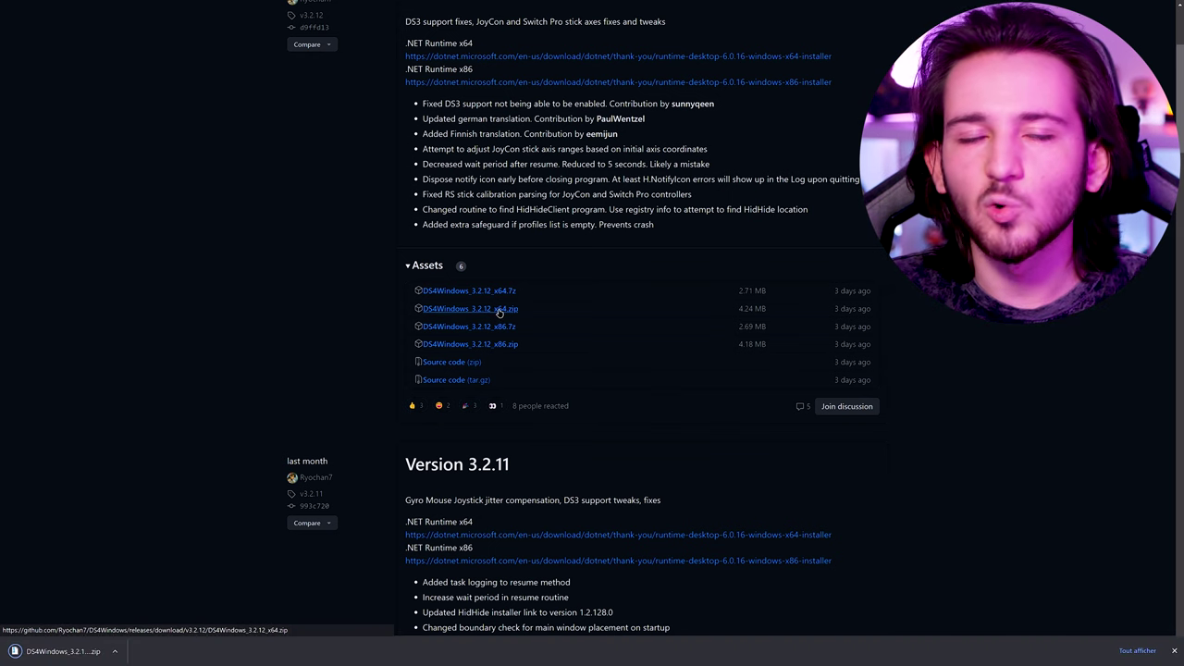
scroll(500, 310, up, 2)
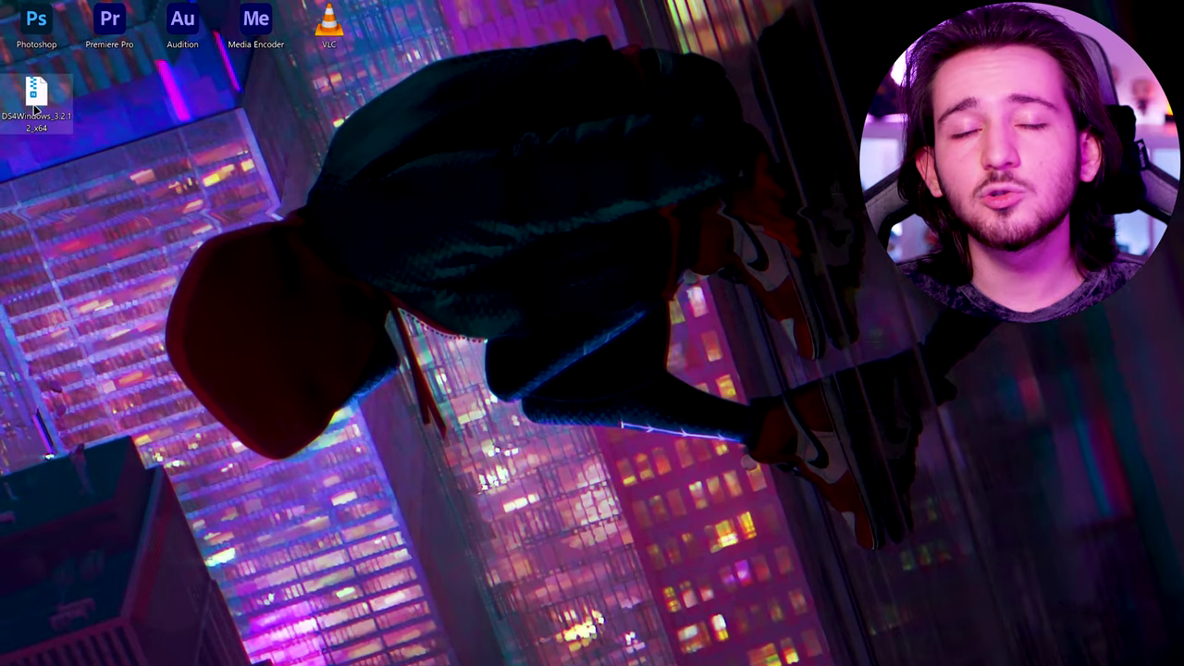
- Extract the DS4Windows_3.2.12_x64 archive with NanaZip into its own folder on the desktop
right_click(52, 139)
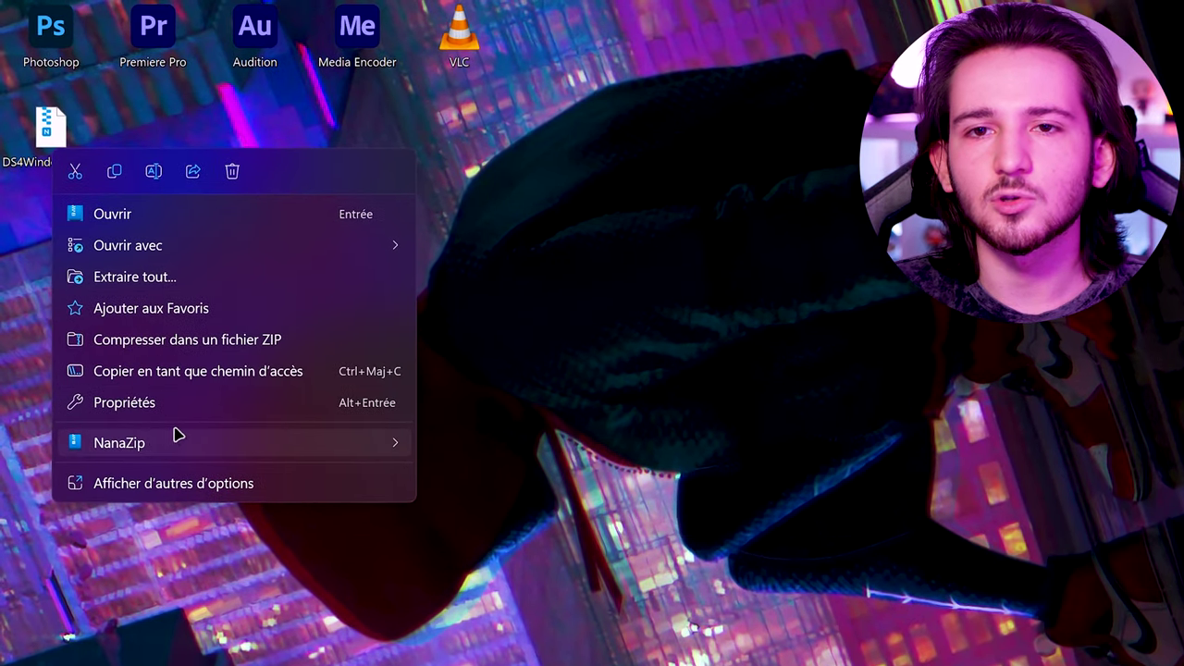
mouse_move(178, 435)
click(499, 506)
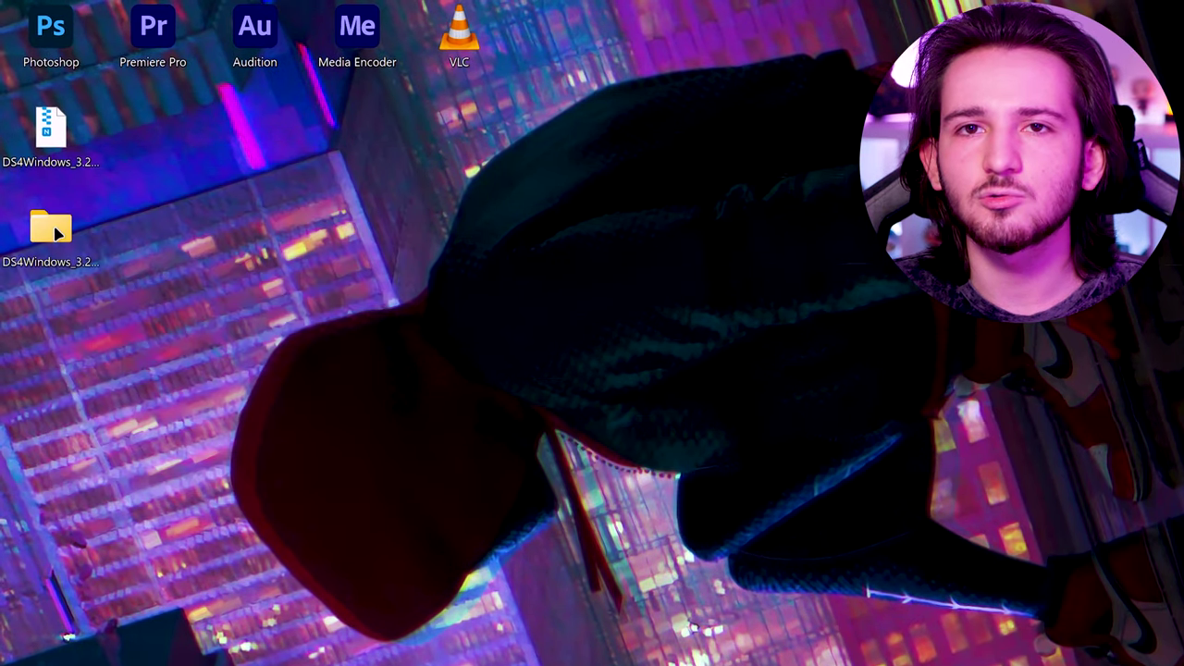
- Move the DS4Windows folder out of the extracted folder onto the desktop and open it
double_click(50, 230)
drag(767, 478, 256, 232)
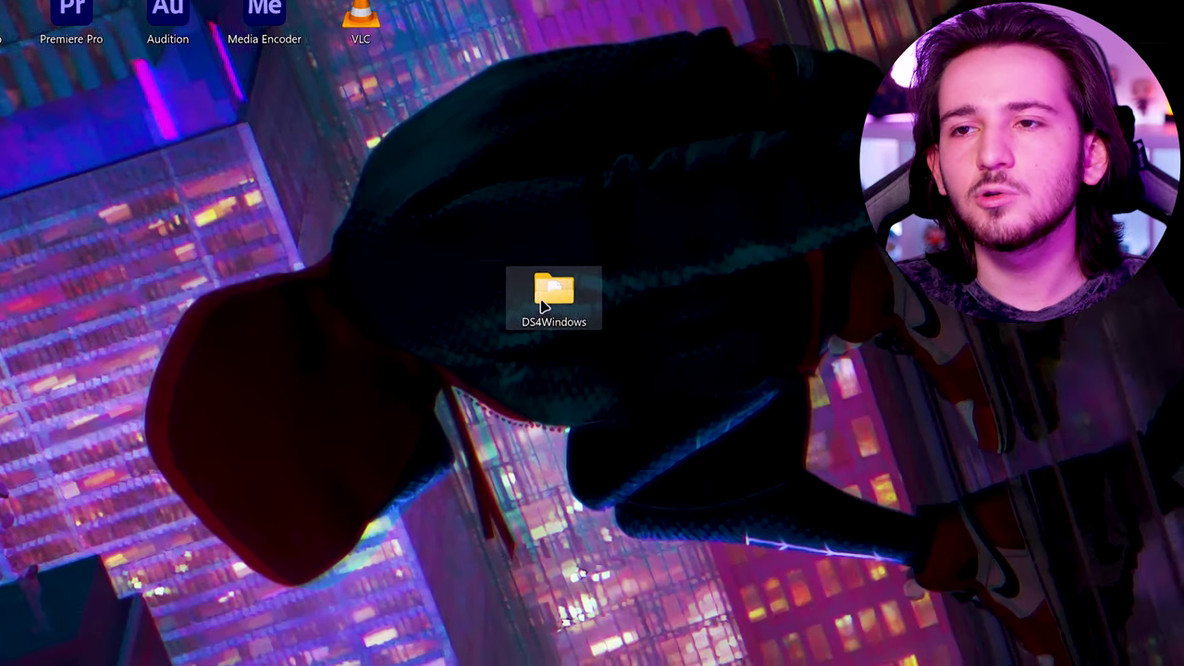
double_click(255, 226)
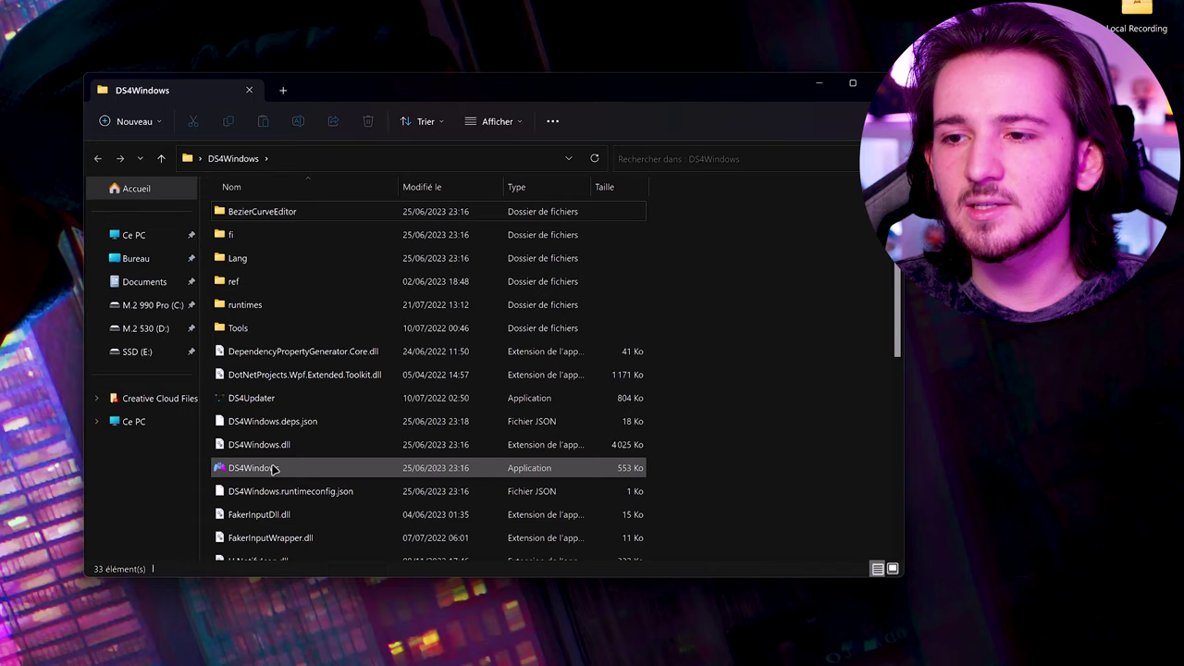
- Launch the DS4Windows application from its folder and look through the program files there
click(392, 611)
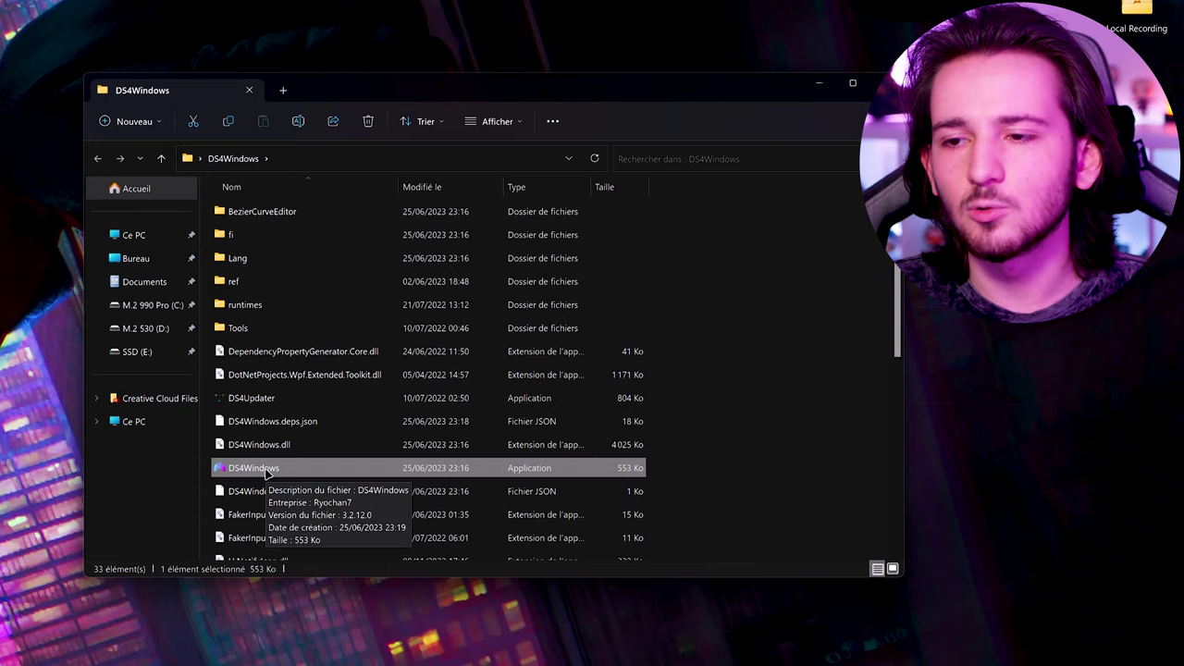
double_click(267, 470)
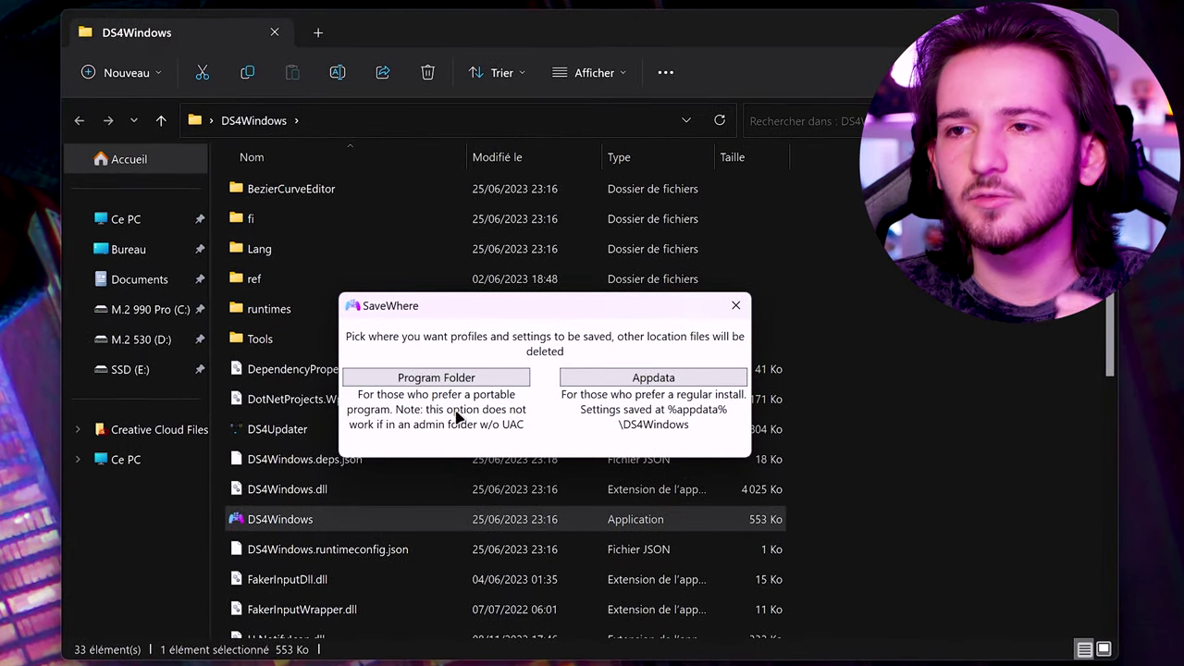
click(453, 382)
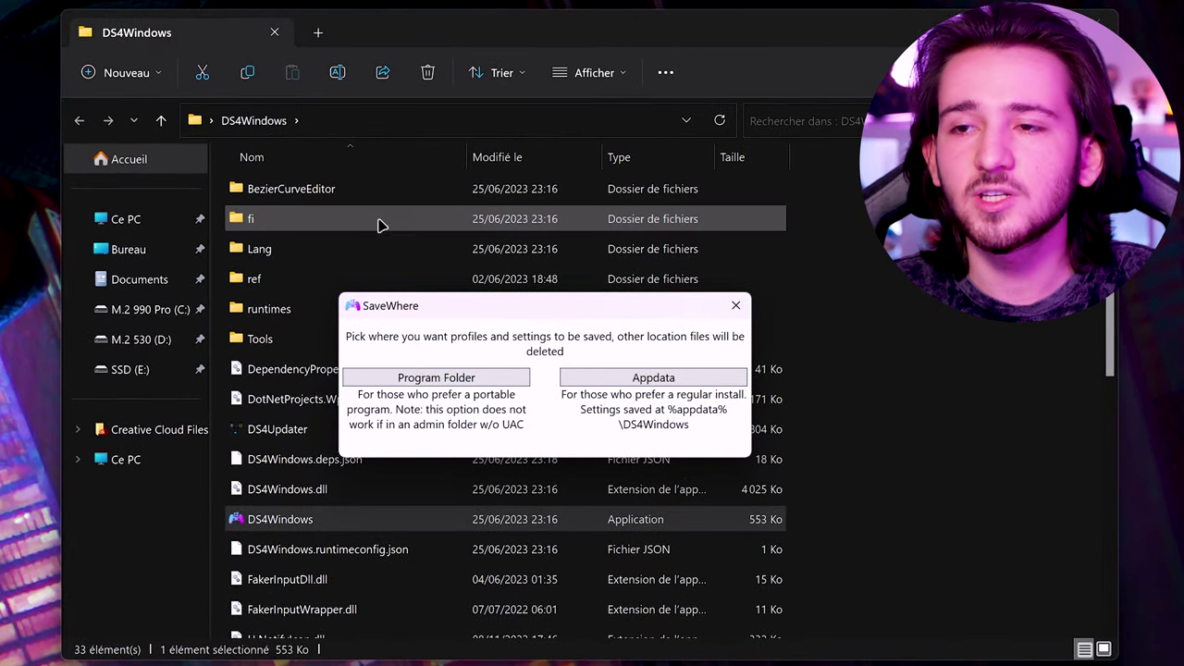
scroll(338, 435, down, 6)
scroll(330, 520, up, 5)
scroll(330, 515, up, 1)
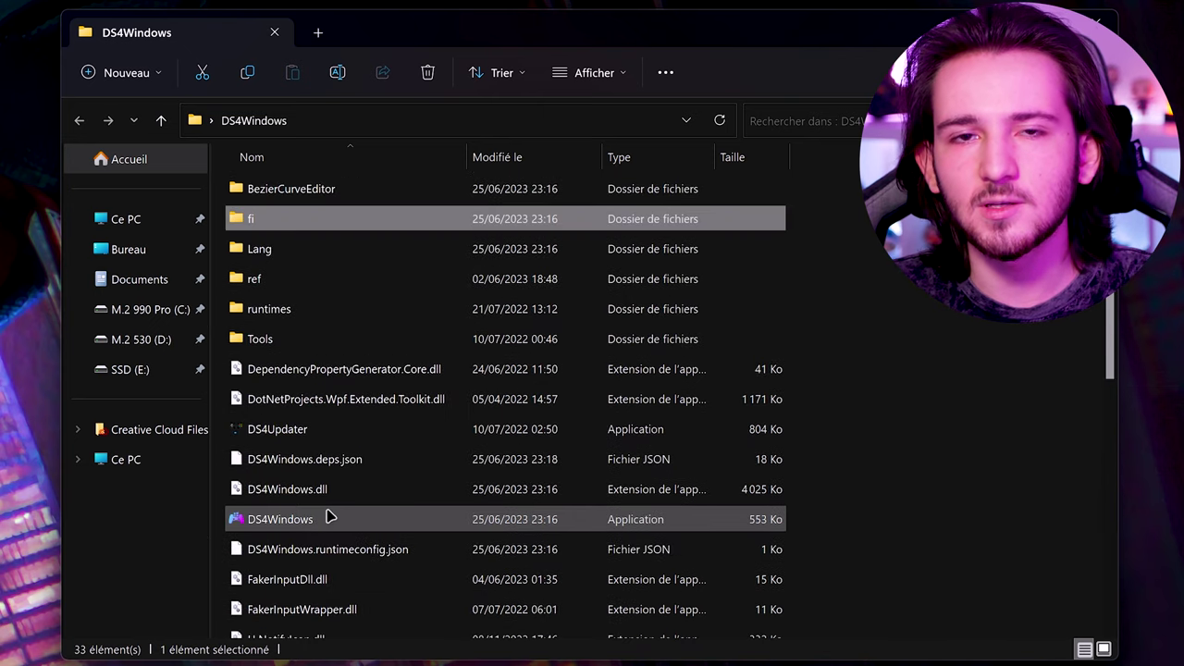
- Look over the files in the DS4Windows program folder and bring the SaveWhere prompt back to the front
scroll(434, 425, down, 3)
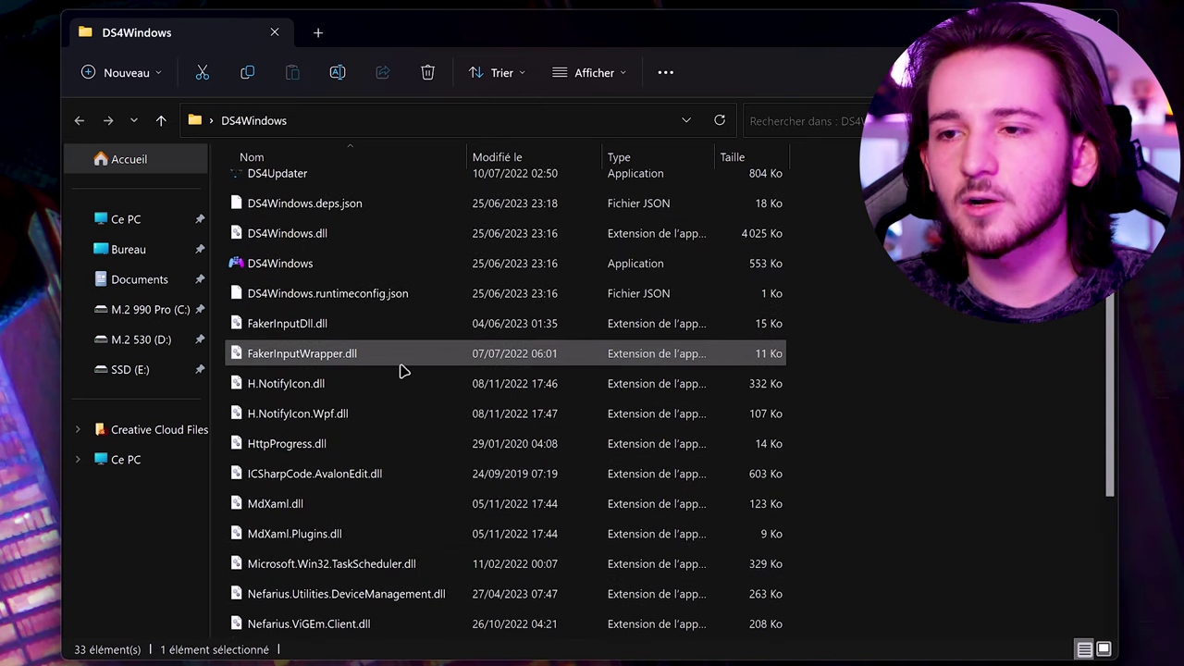
scroll(401, 368, up, 3)
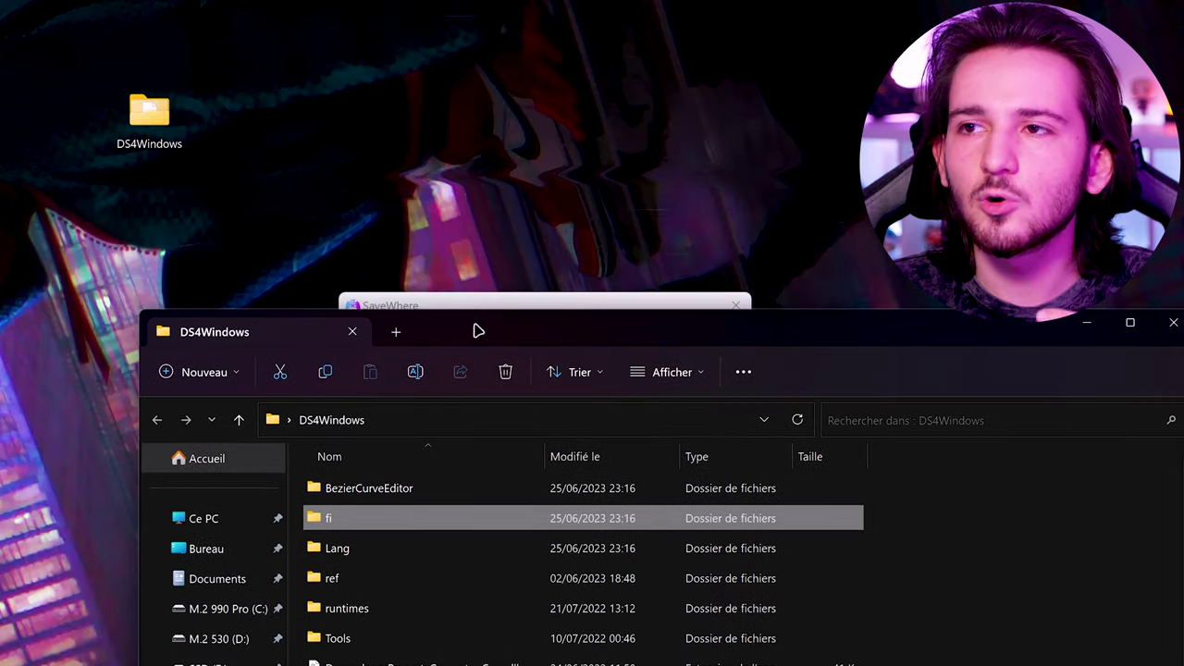
mouse_move(397, 31)
mouse_down()
mouse_move(475, 330)
mouse_move(339, 74)
mouse_move(380, 43)
mouse_up()
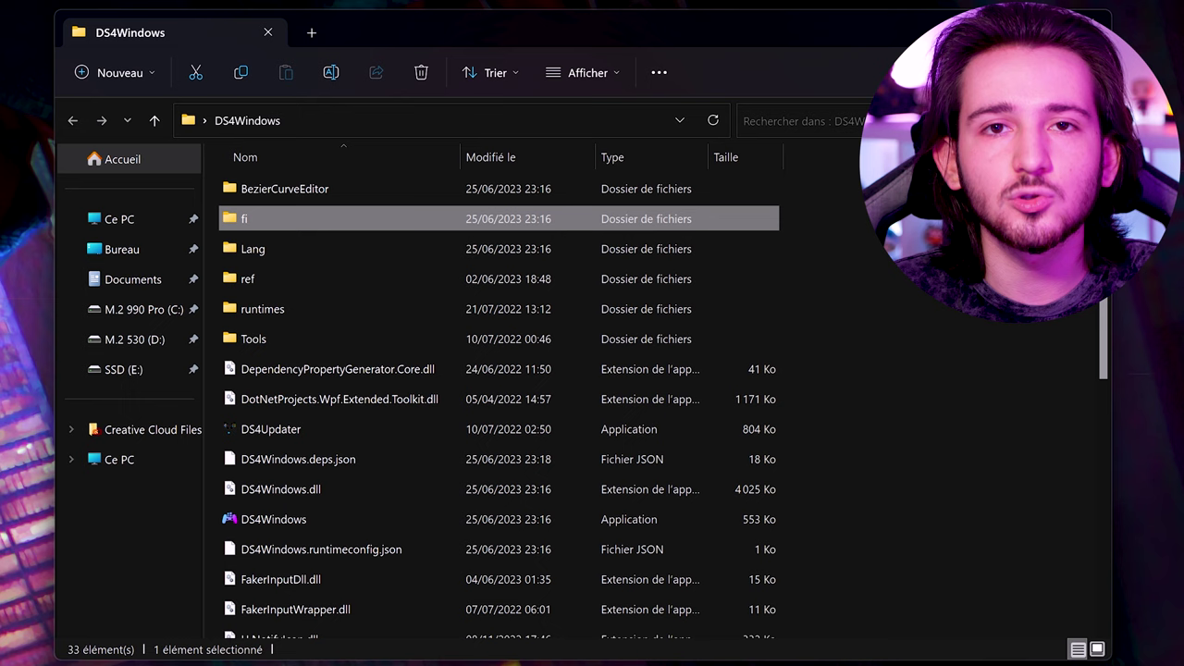
key(alt+Tab)
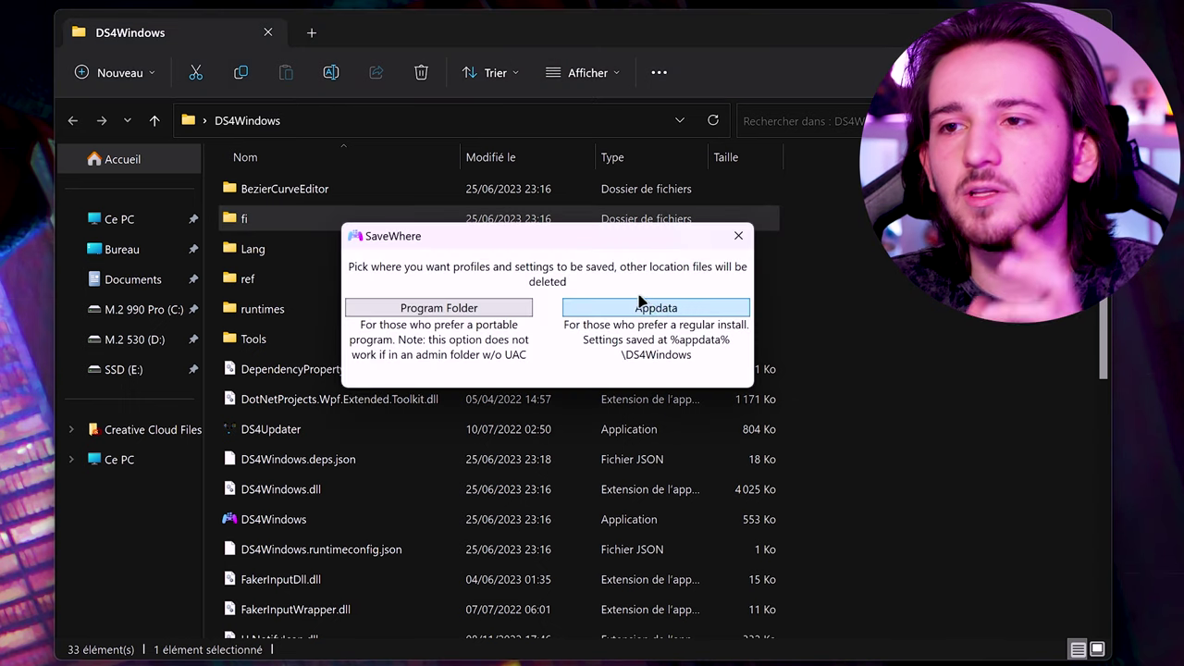
- Open the AppData Roaming folder through the Windows Run dialog and look through the application folders stored there
click(652, 308)
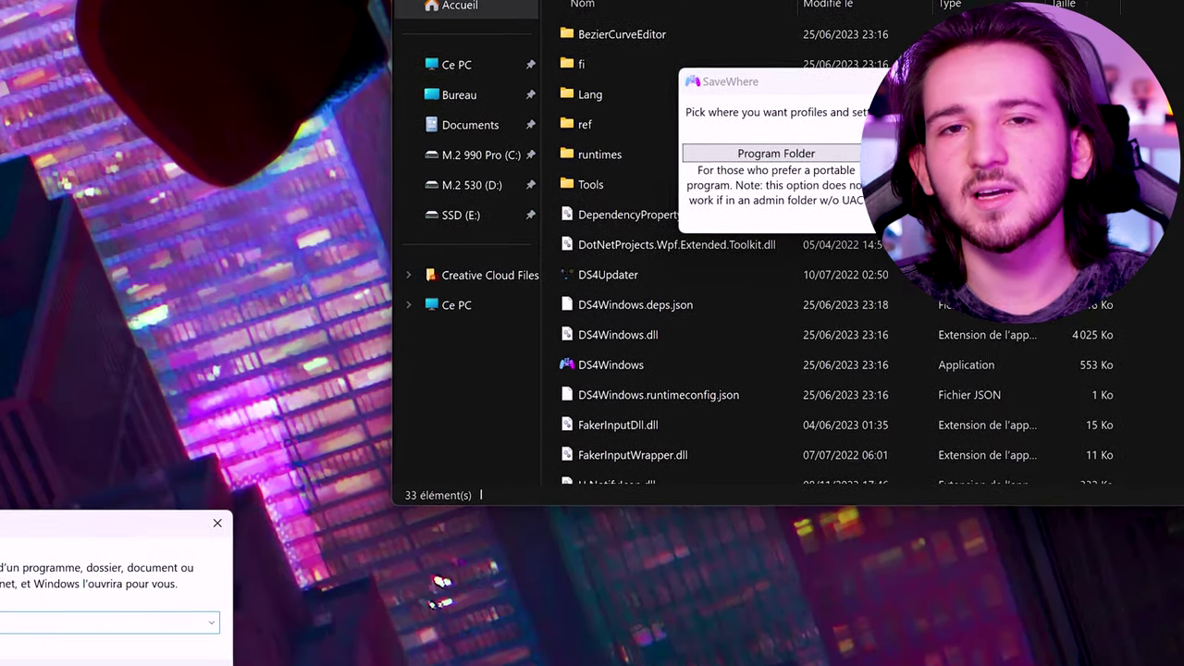
key(Return)
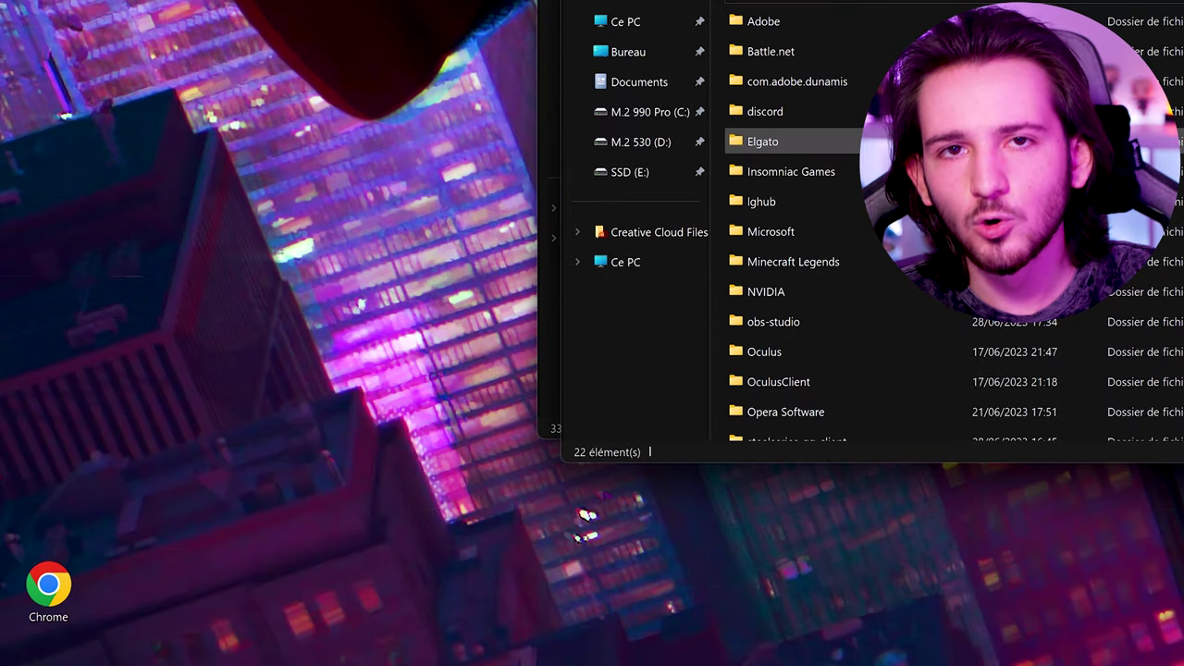
scroll(793, 157, down, 2)
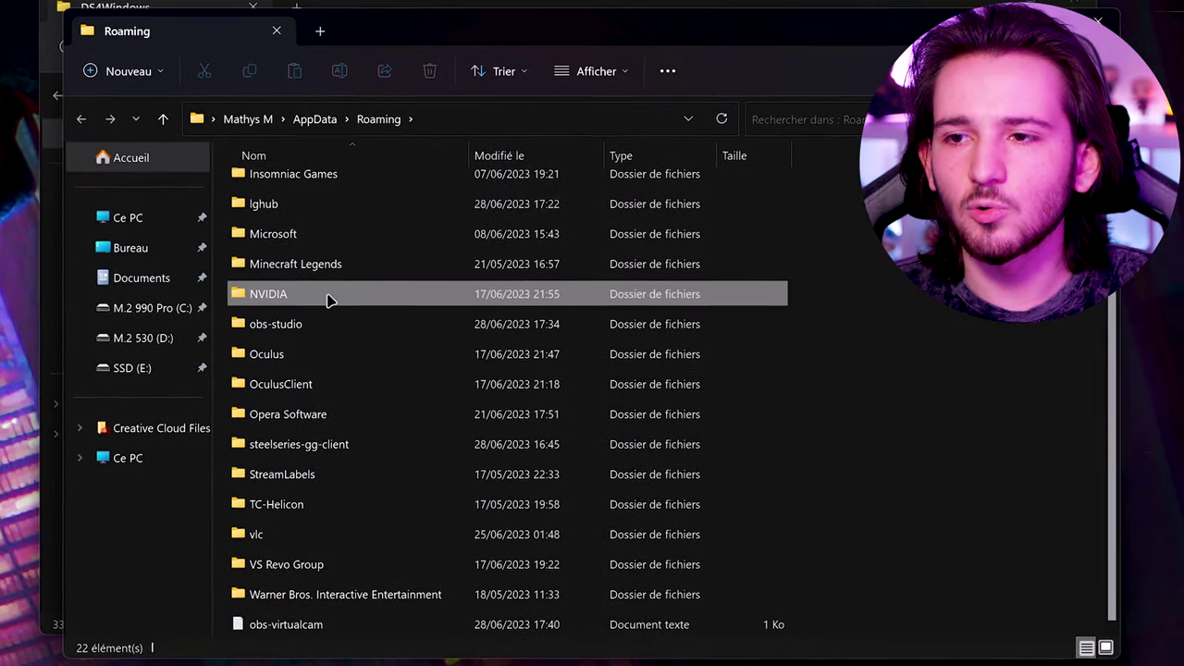
click(444, 251)
key(Home)
scroll(291, 215, up, 2)
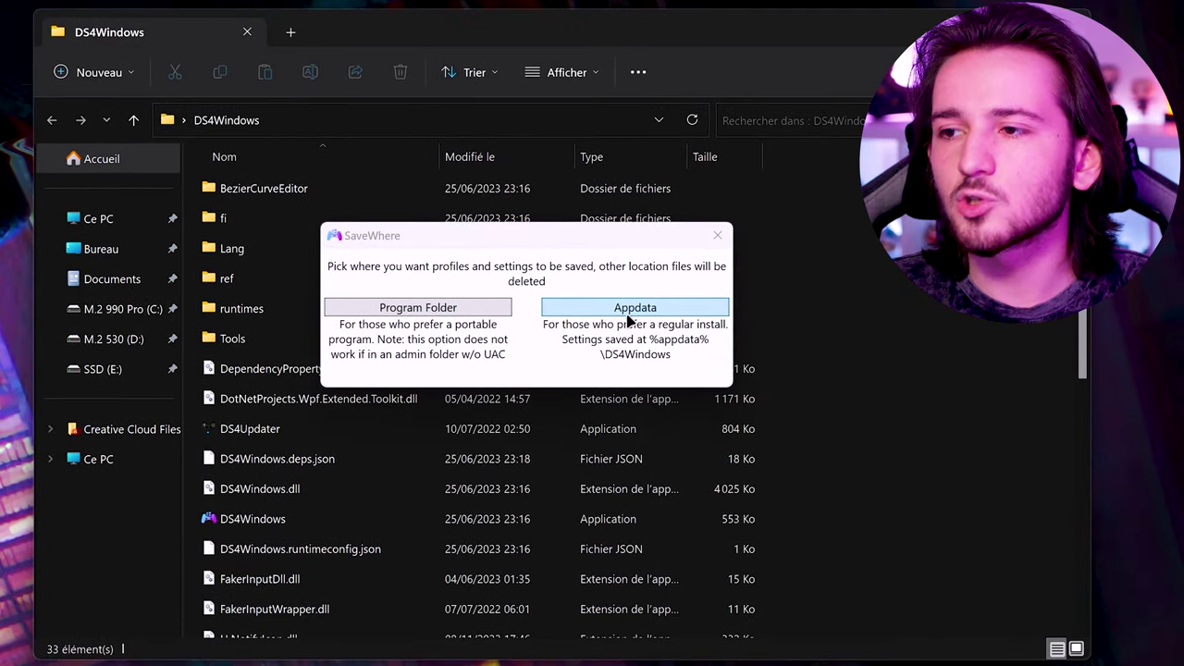
- Choose Appdata as the save location for profiles and settings, and make the DS4Windows window shorter and wider over the folder
click(597, 232)
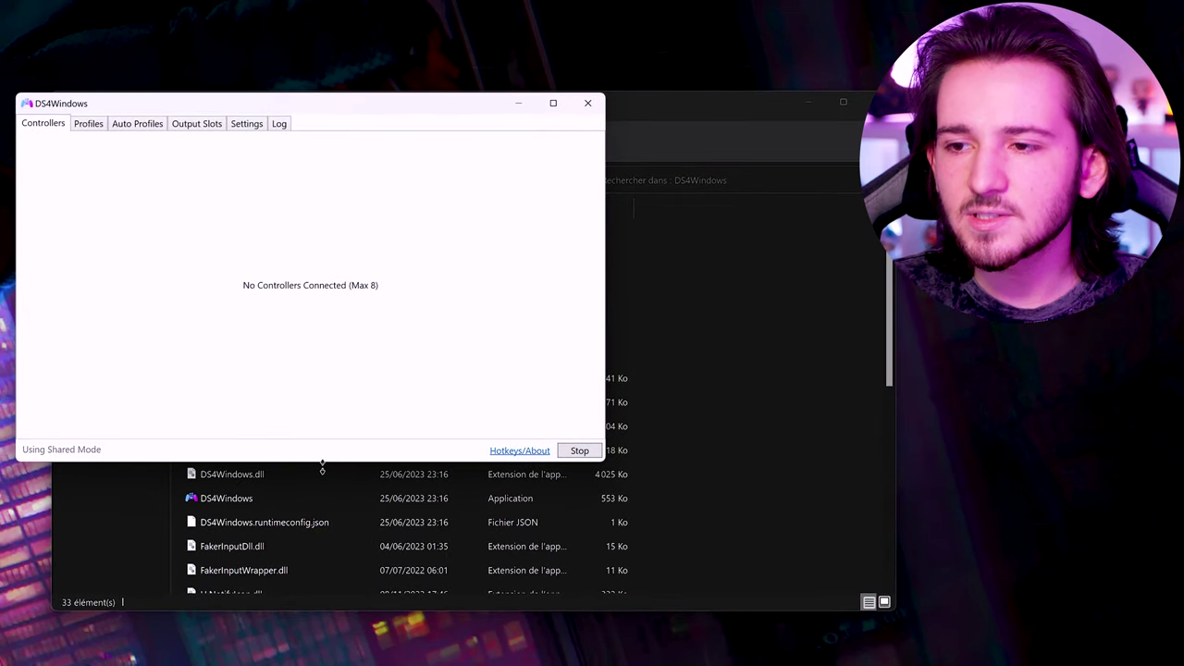
drag(322, 466, 322, 273)
drag(320, 111, 300, 180)
drag(585, 262, 760, 266)
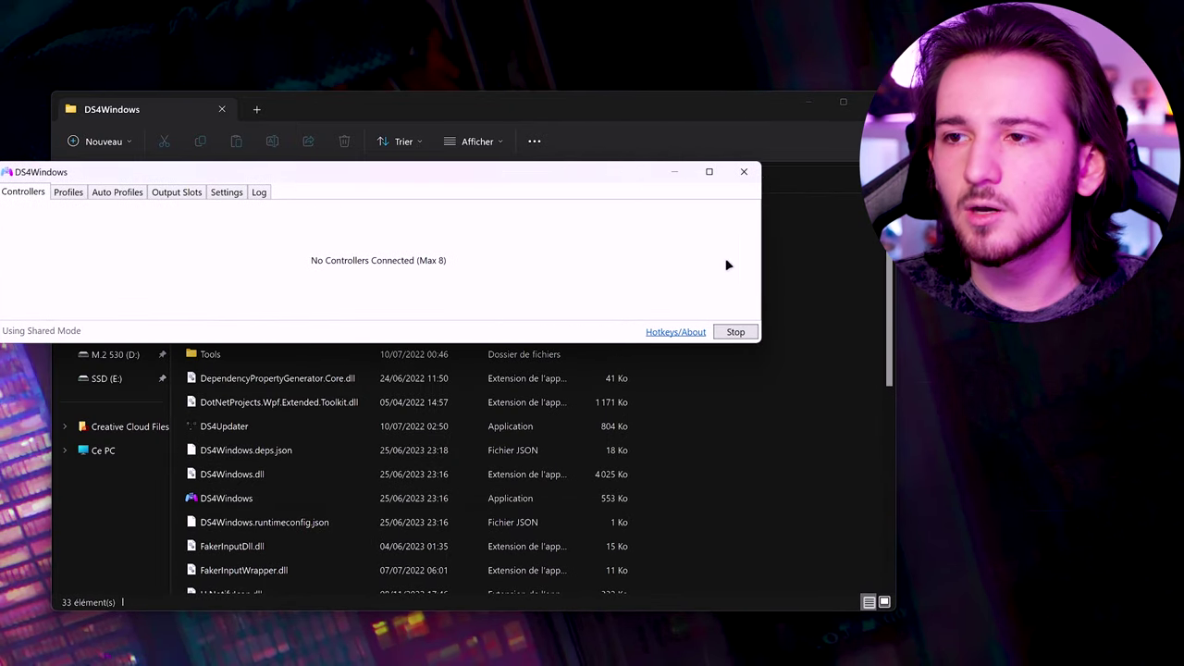
drag(377, 182, 438, 219)
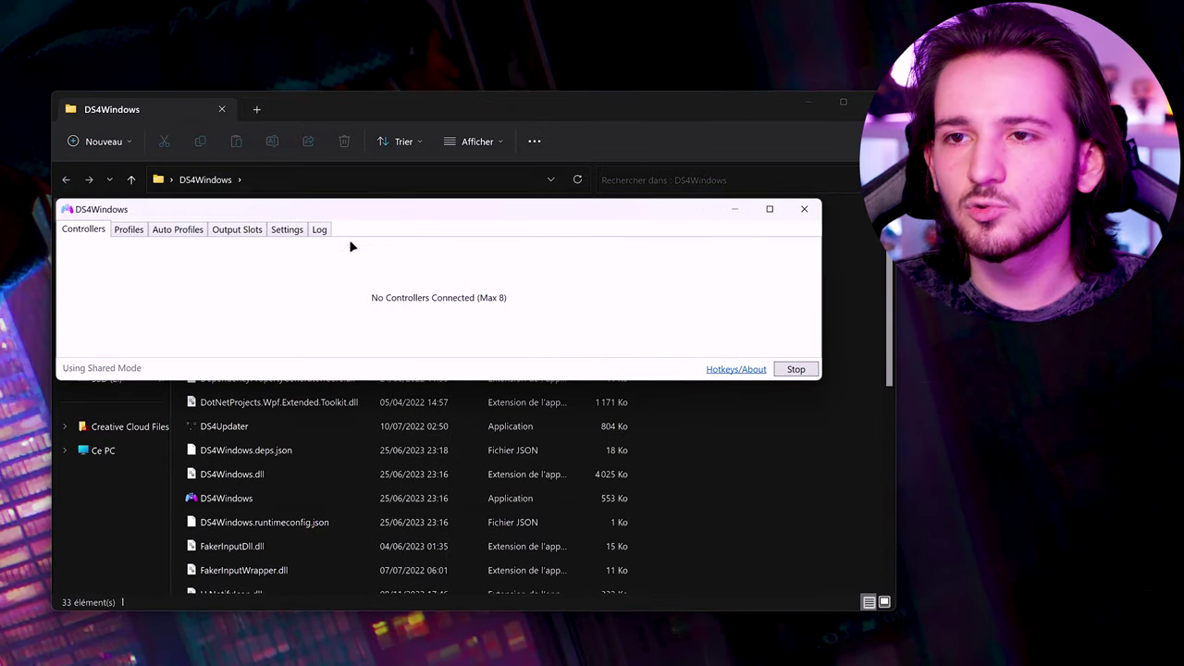
drag(290, 222, 303, 230)
- Set the DS4Windows language pack to français in the settings and restart the application from its folder
click(301, 238)
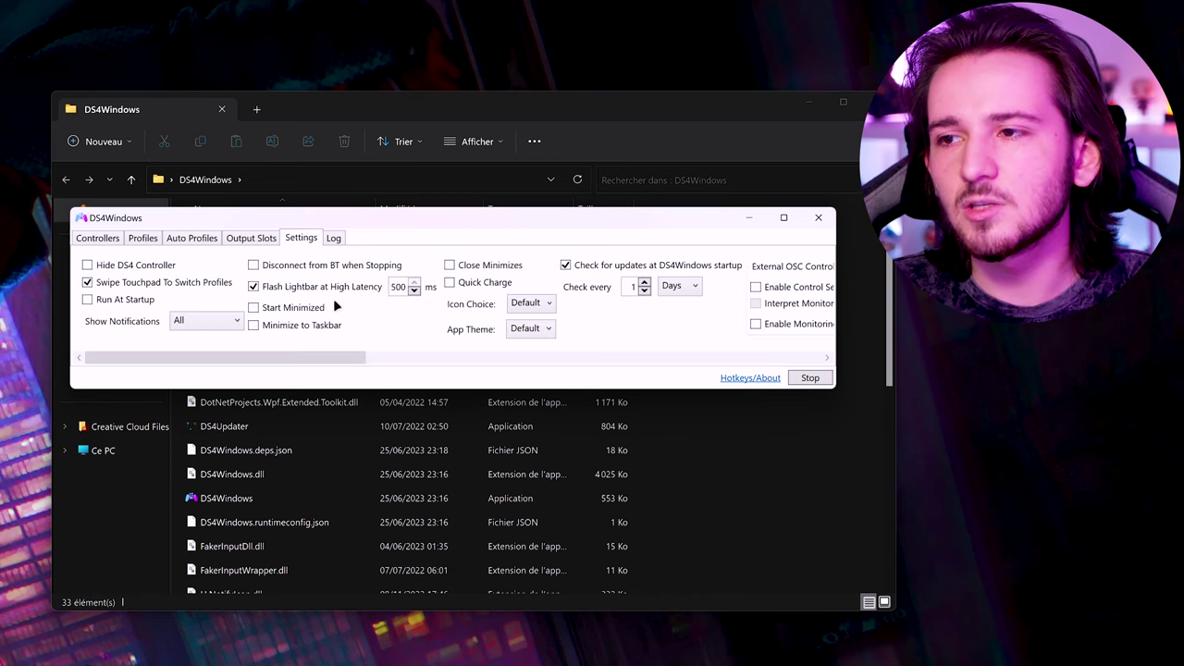
drag(234, 357, 622, 352)
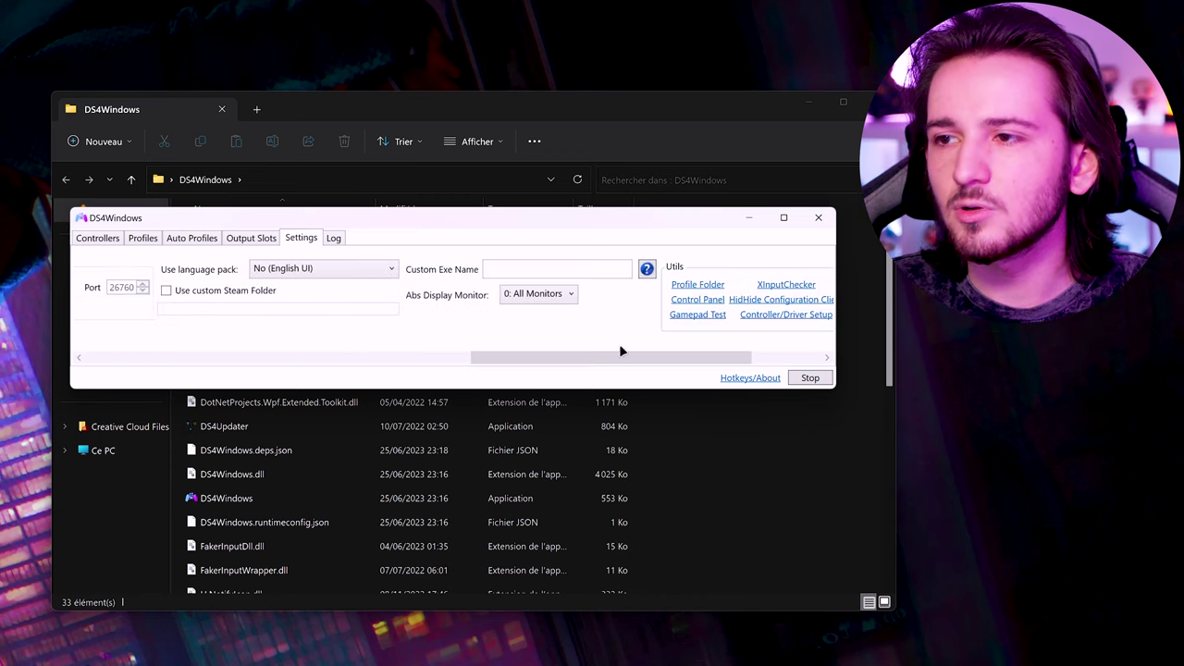
click(338, 274)
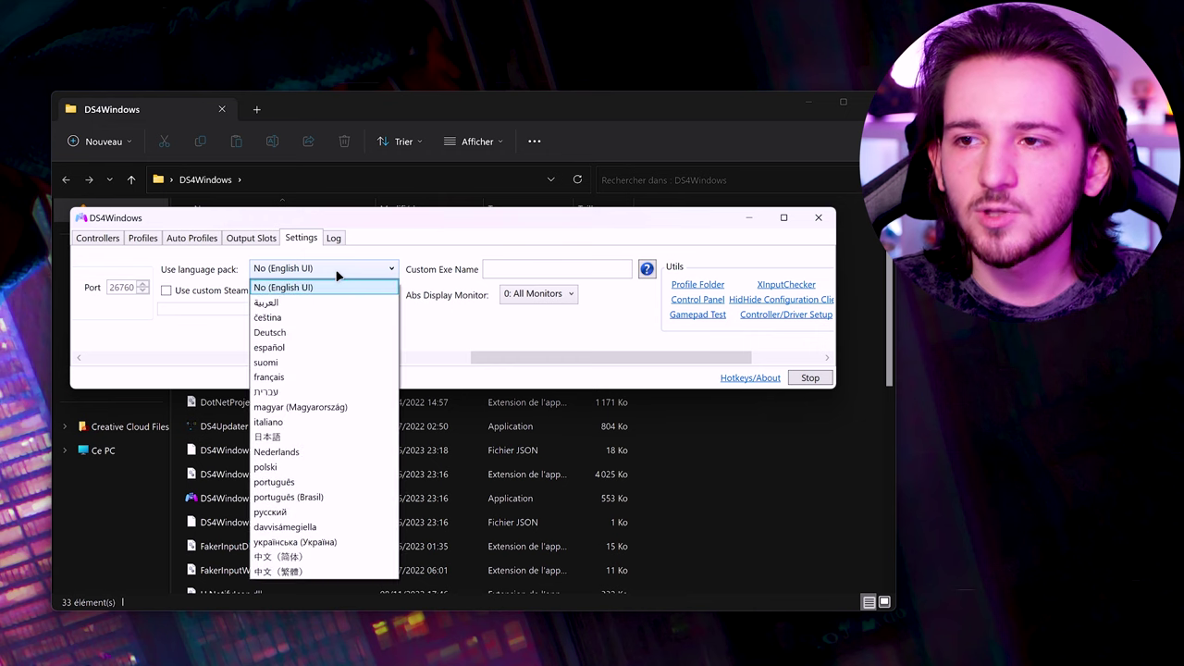
click(302, 378)
key(Return)
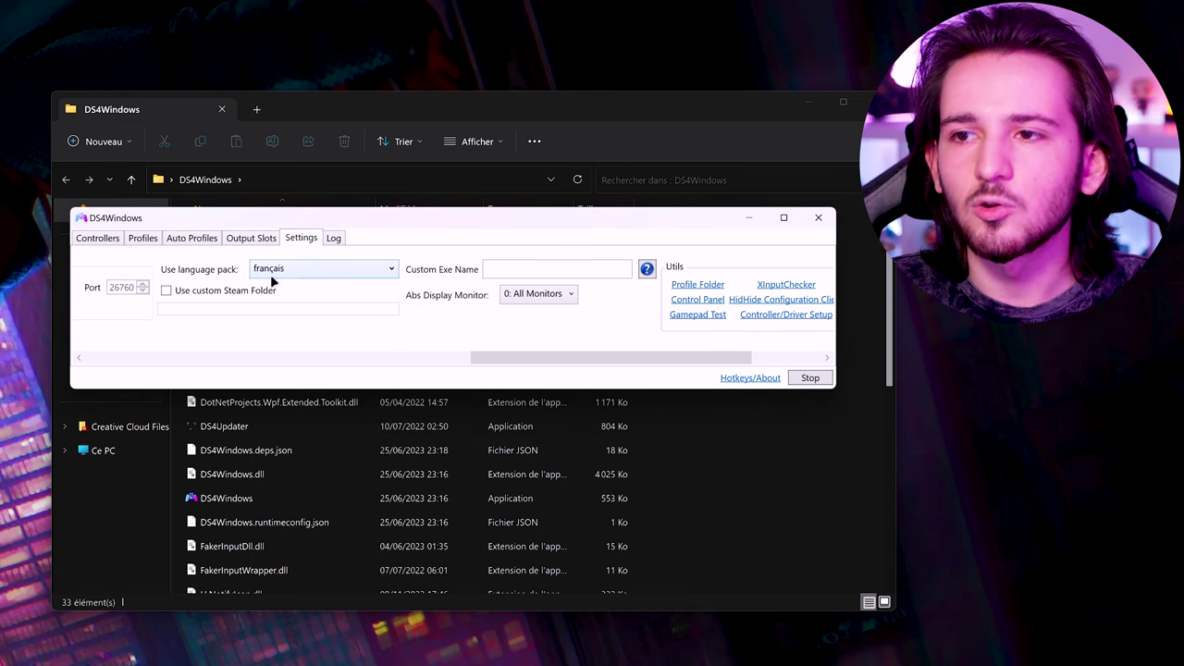
click(812, 225)
double_click(285, 502)
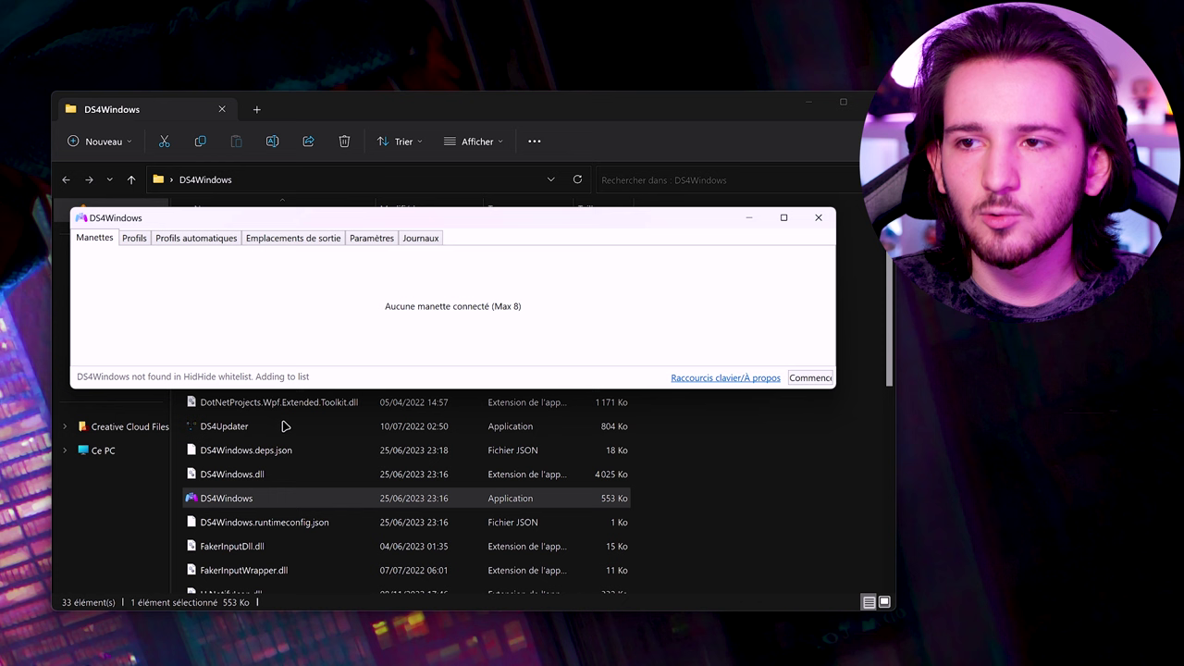
- In the DS4Windows settings, set the displayed notifications to Aucun and disable switching profiles by swiping the touchpad
click(372, 237)
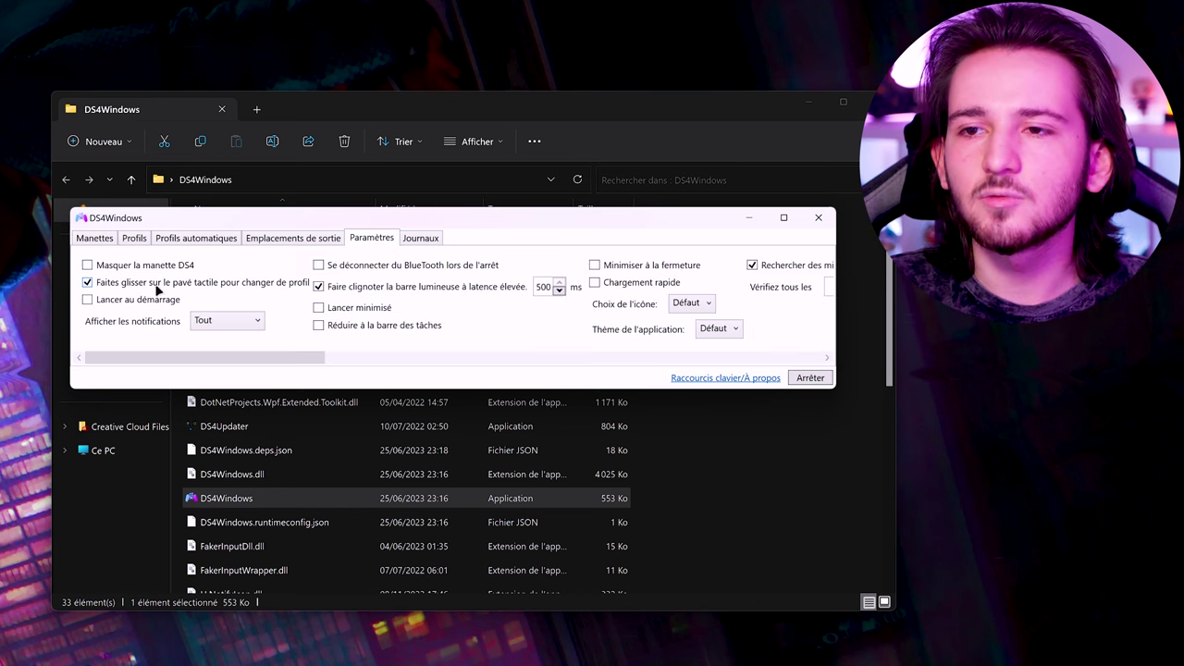
click(242, 320)
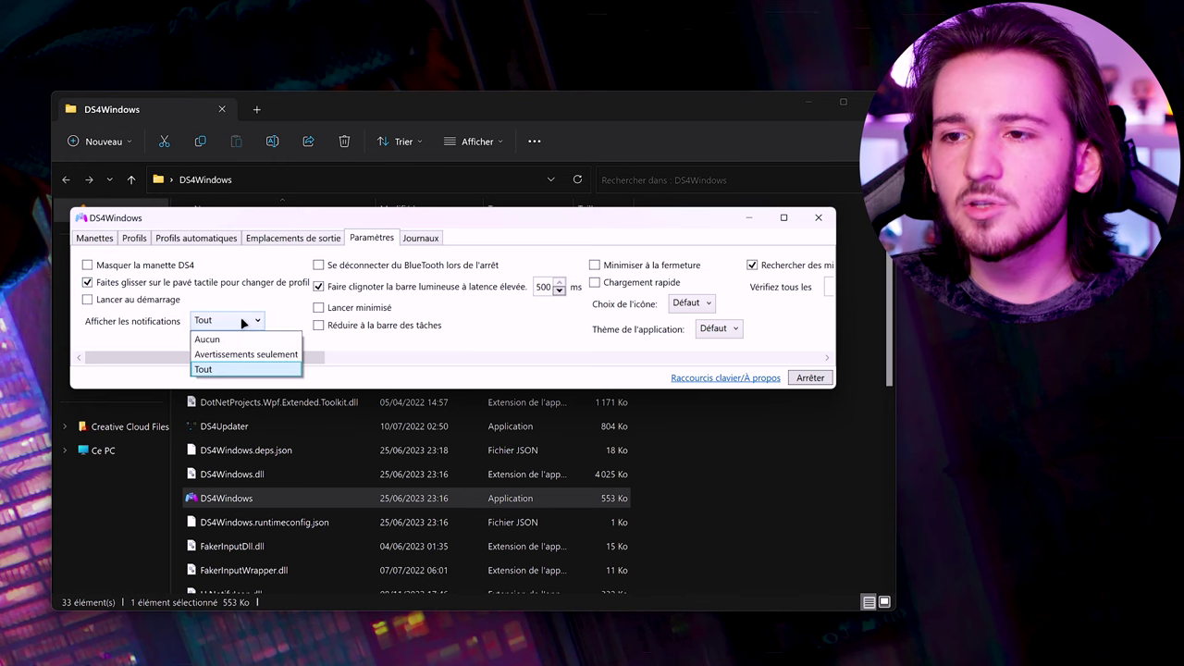
click(236, 338)
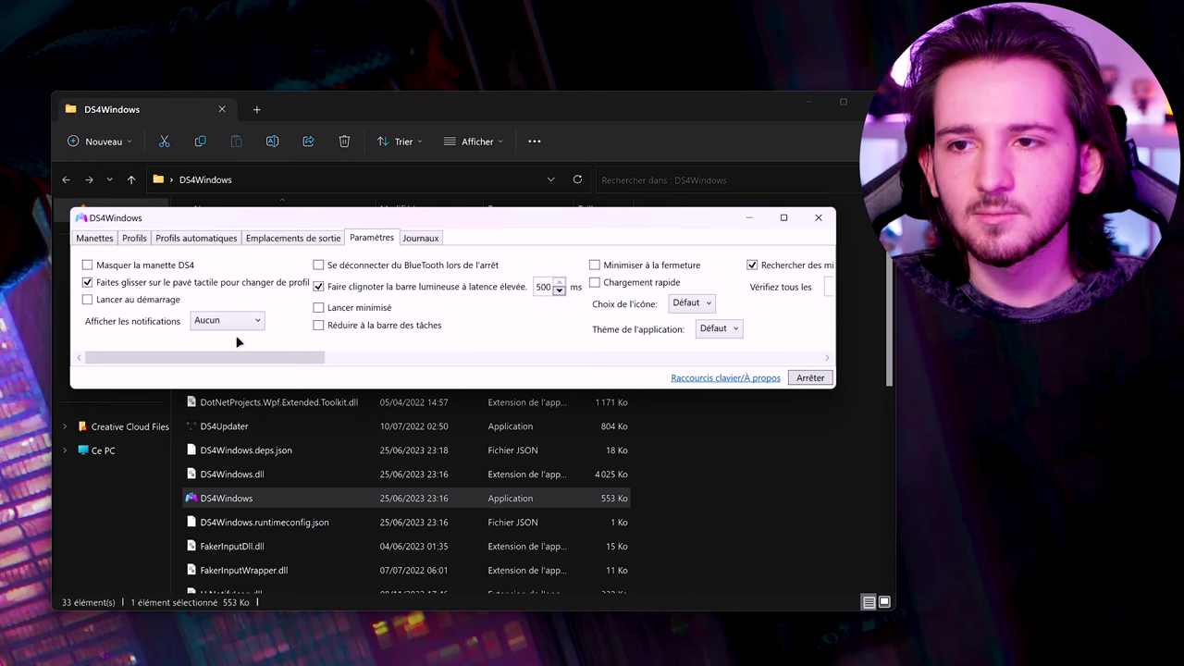
click(159, 281)
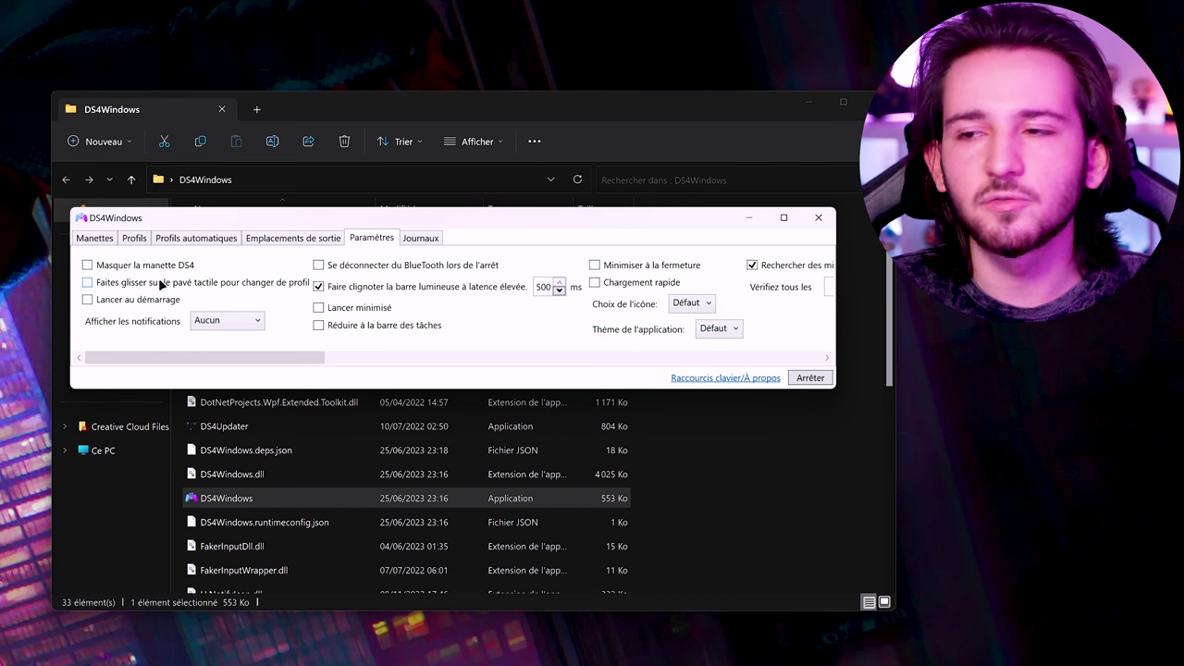
- Enable disconnecting from Bluetooth when stopping and disable flashing the lightbar at high latency
drag(228, 362, 258, 363)
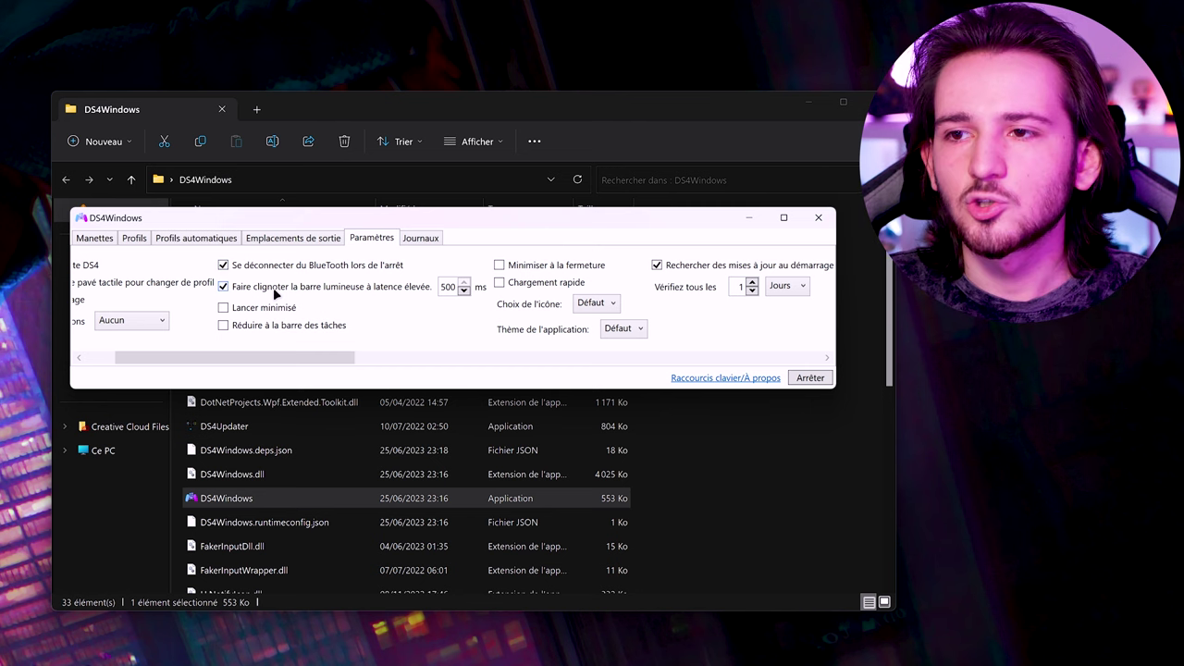
click(275, 290)
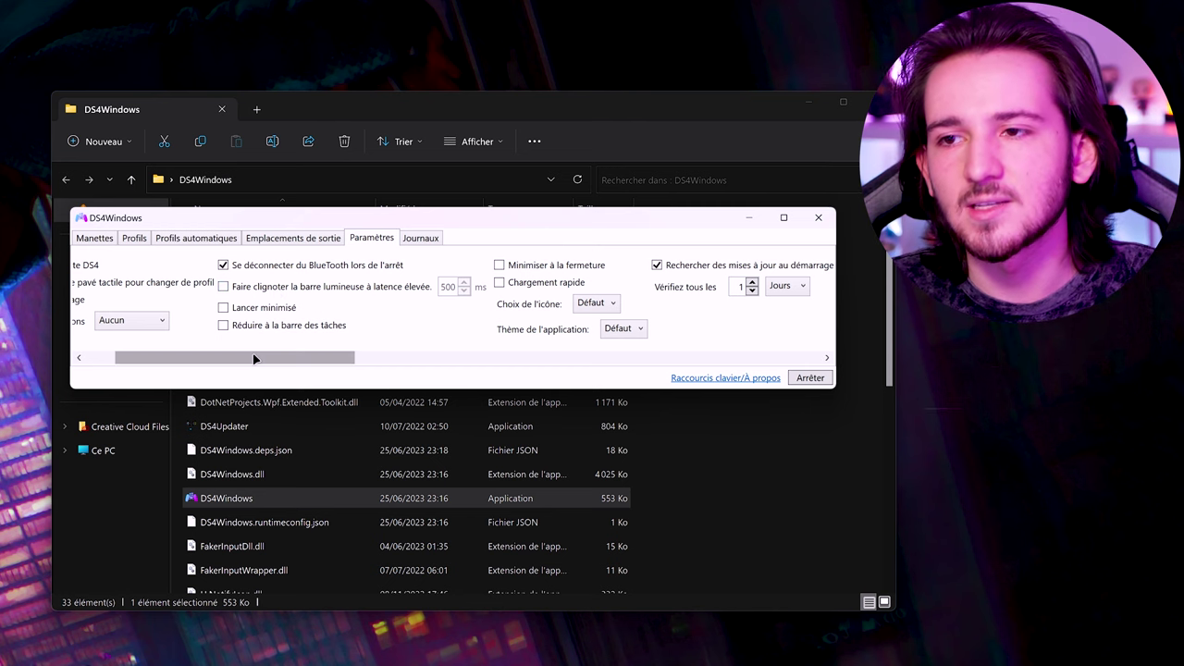
- Enable minimizing on close, test it by closing the DS4Windows window, and look for the program among the hidden tray icons
drag(255, 359, 326, 370)
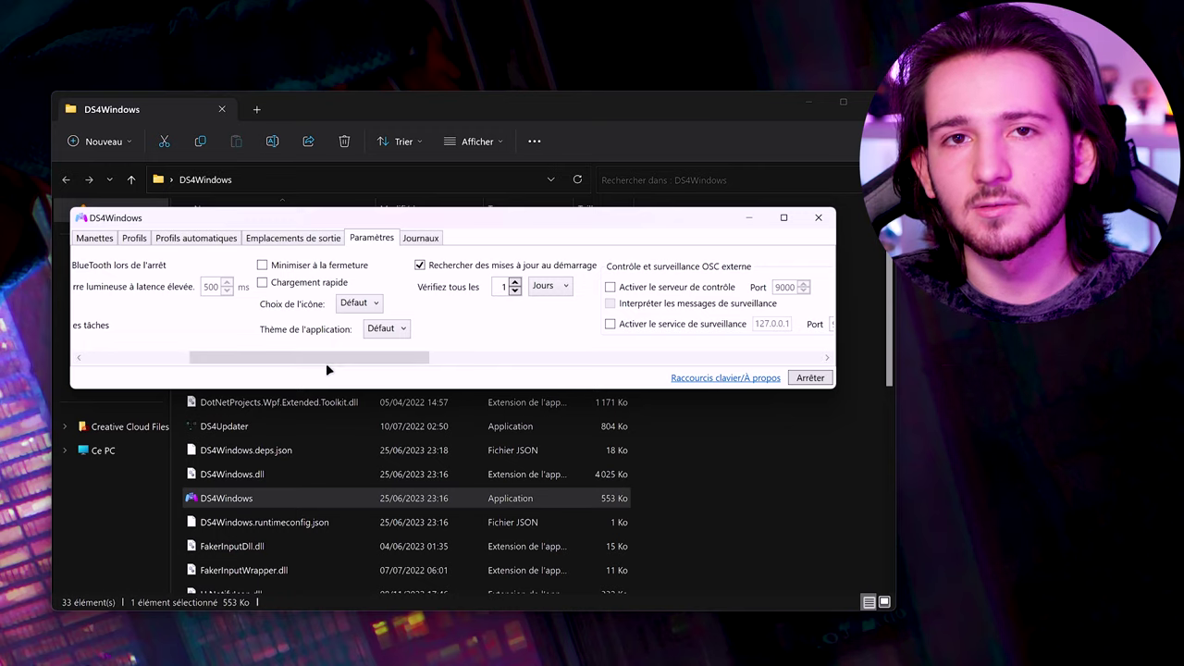
click(305, 268)
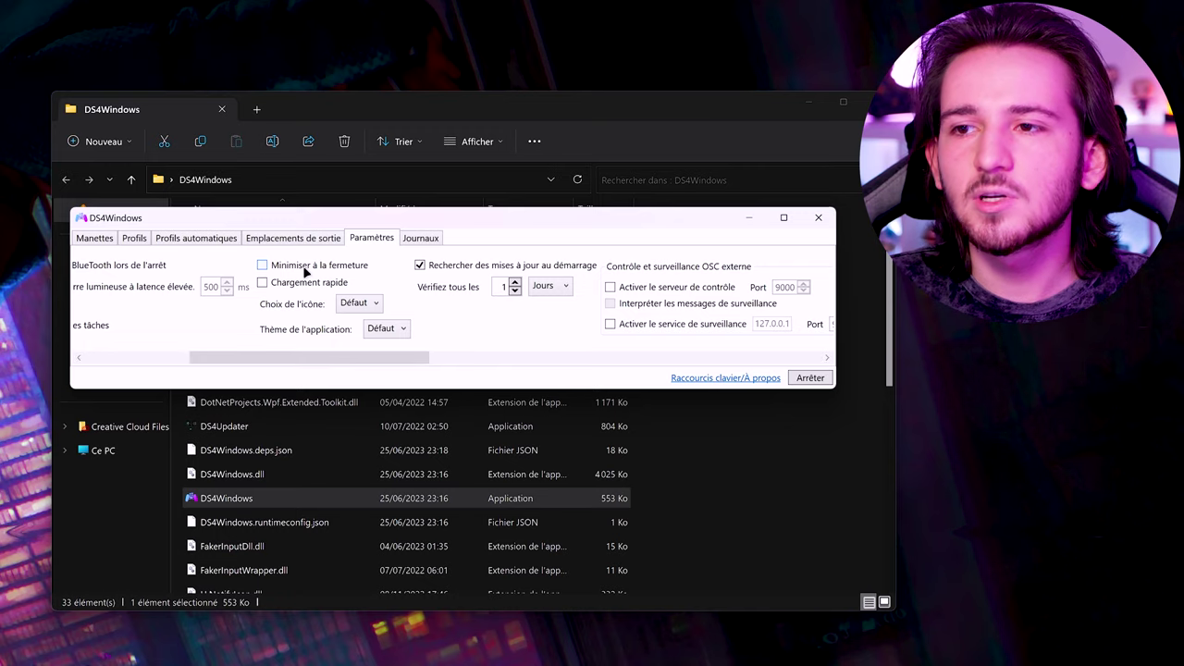
click(818, 217)
click(1062, 653)
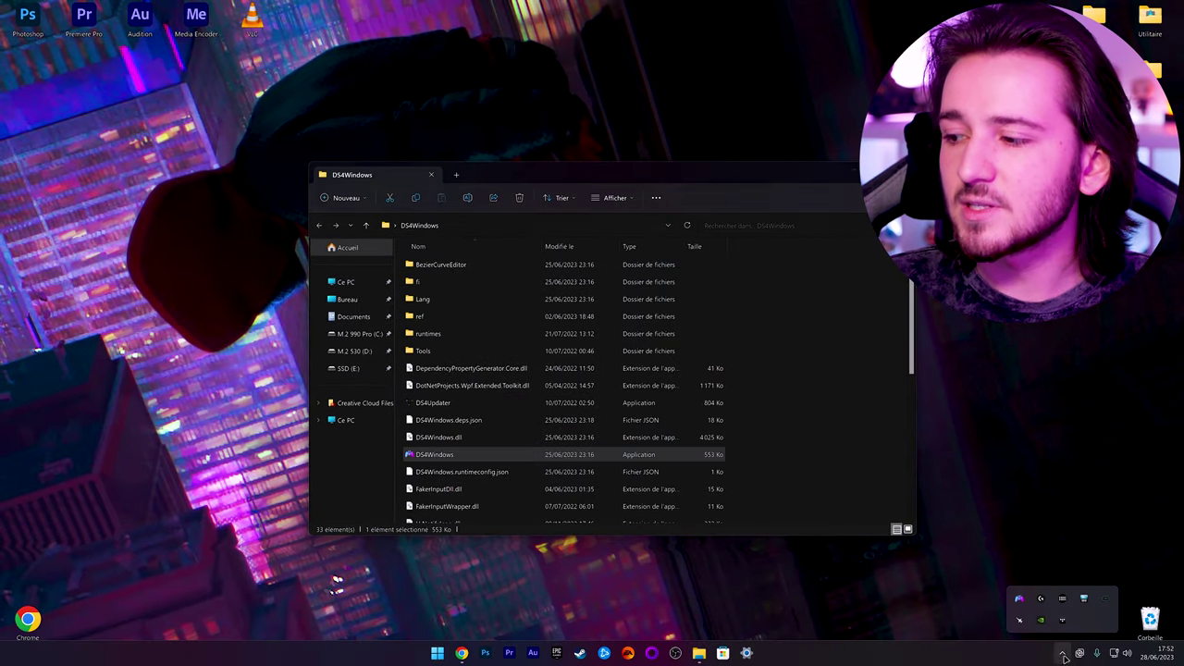
click(1066, 621)
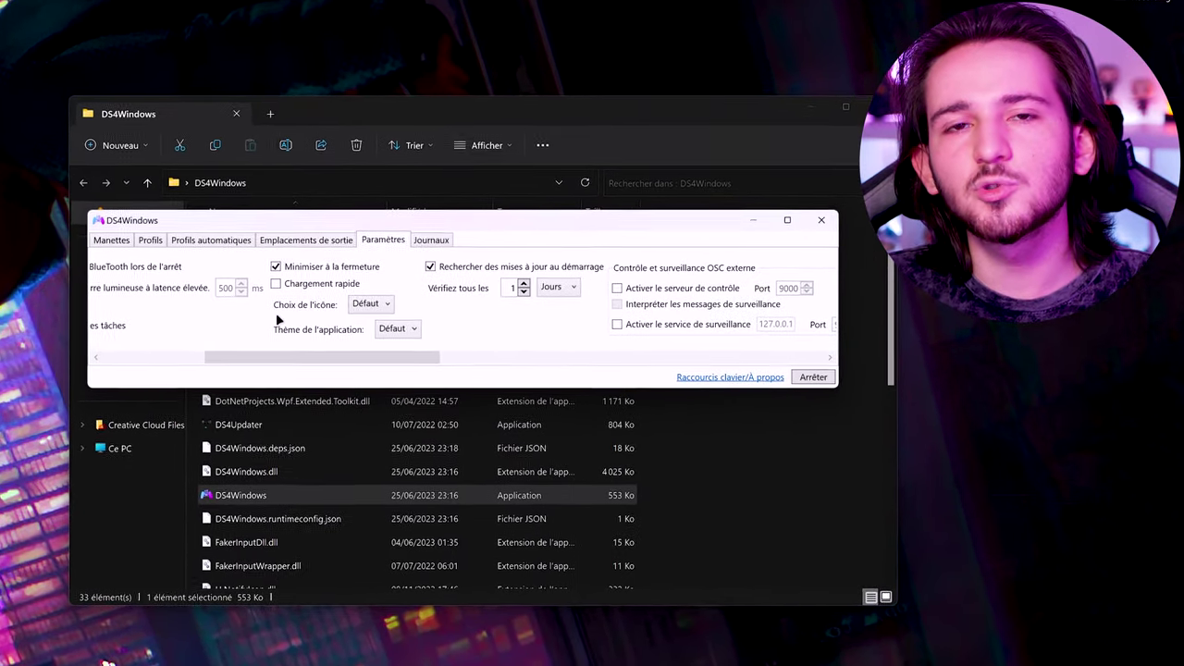
- Toggle the Chargement rapide option on and back off, and set the application theme to Sombre
click(277, 287)
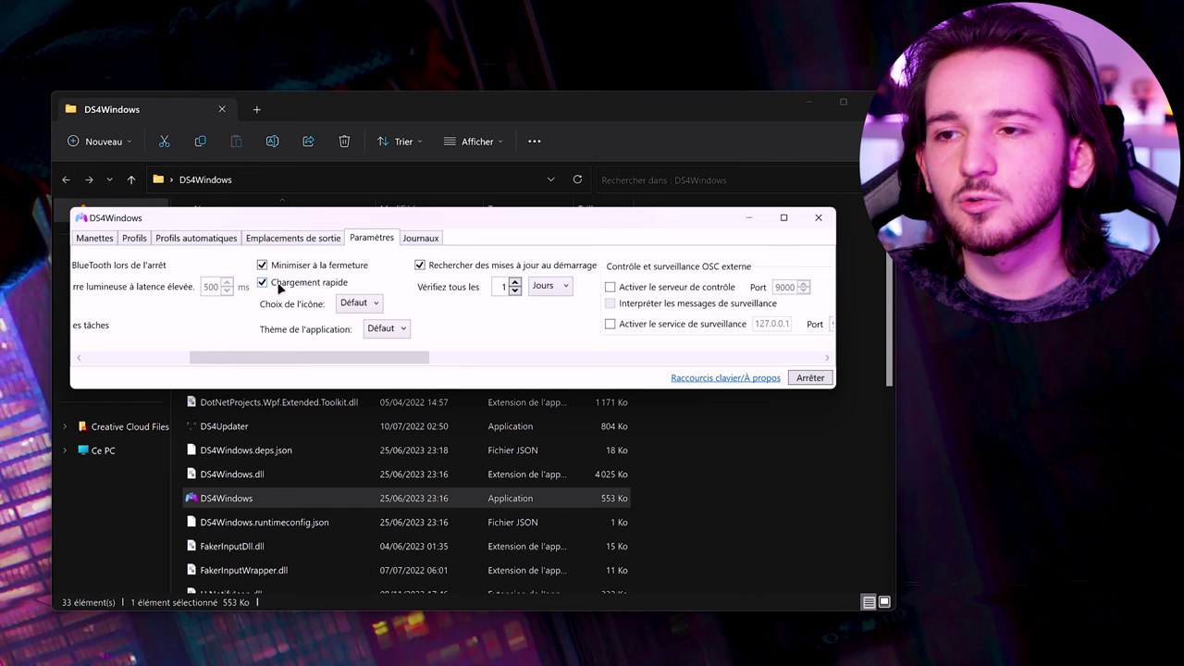
click(277, 287)
drag(310, 357, 325, 357)
click(313, 303)
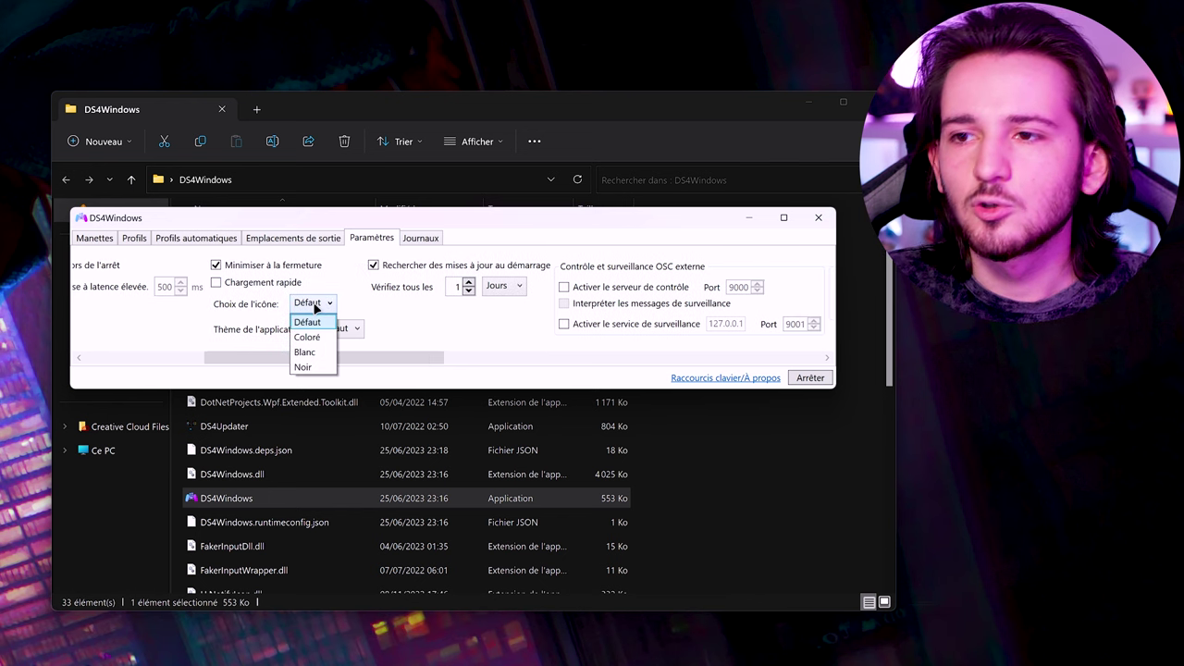
click(343, 328)
click(346, 329)
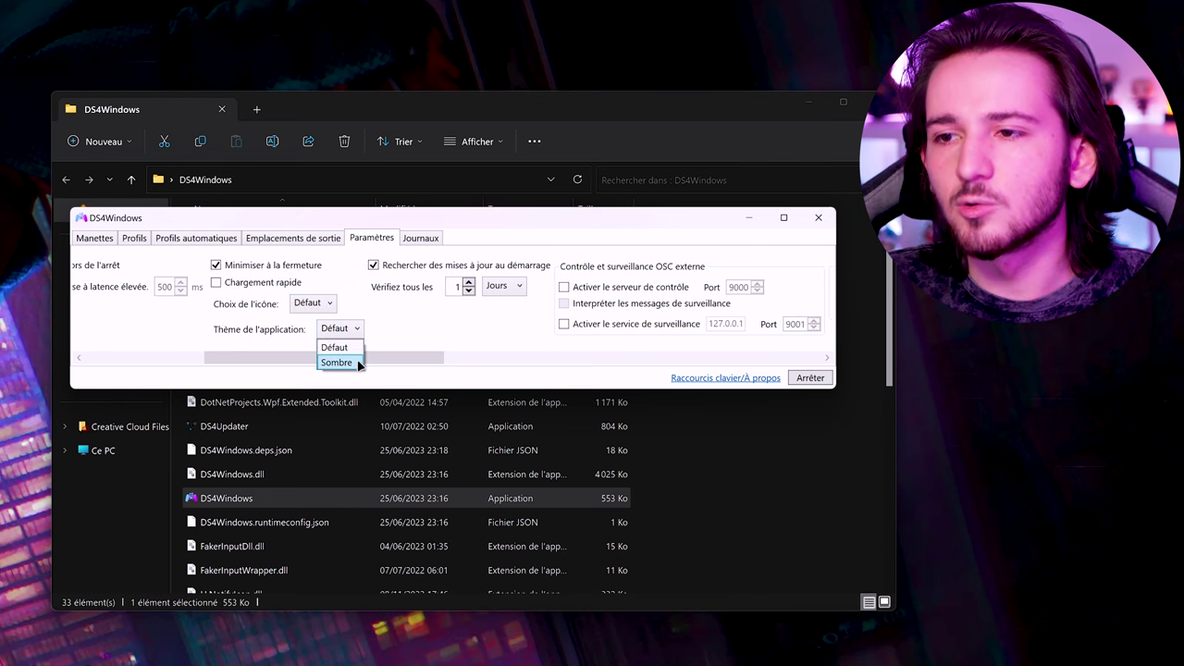
click(347, 362)
- Launch the driver installer from the Utilitaires section of the settings and authorize DS4Windows.exe to make changes
drag(306, 360, 782, 349)
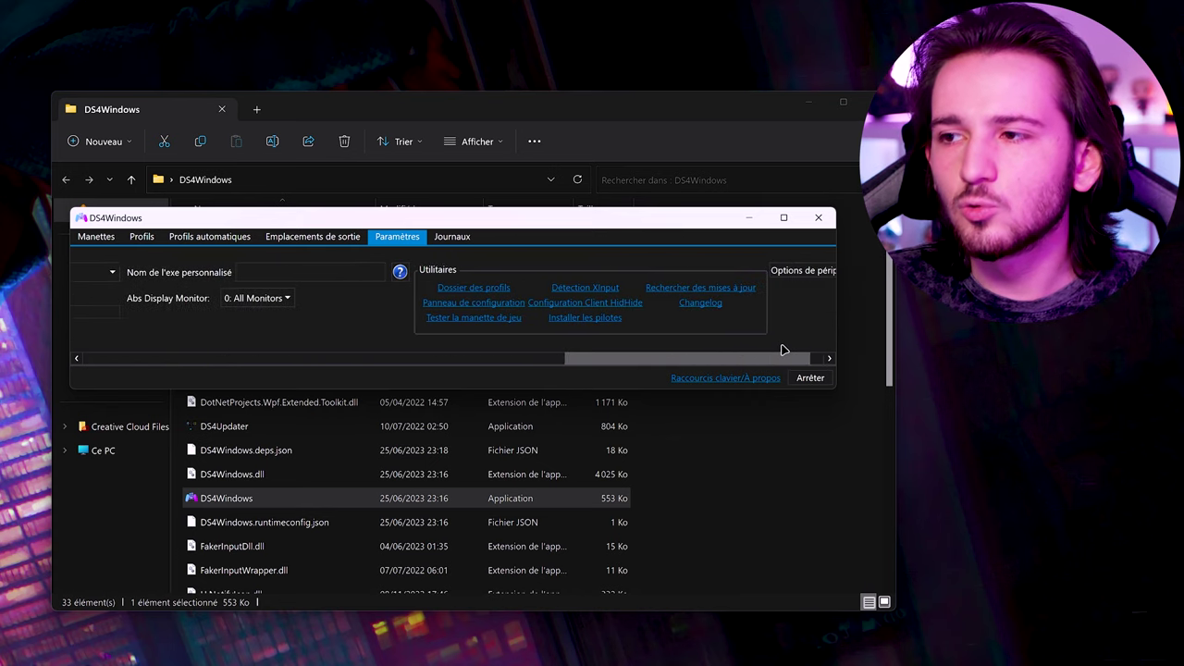
click(545, 319)
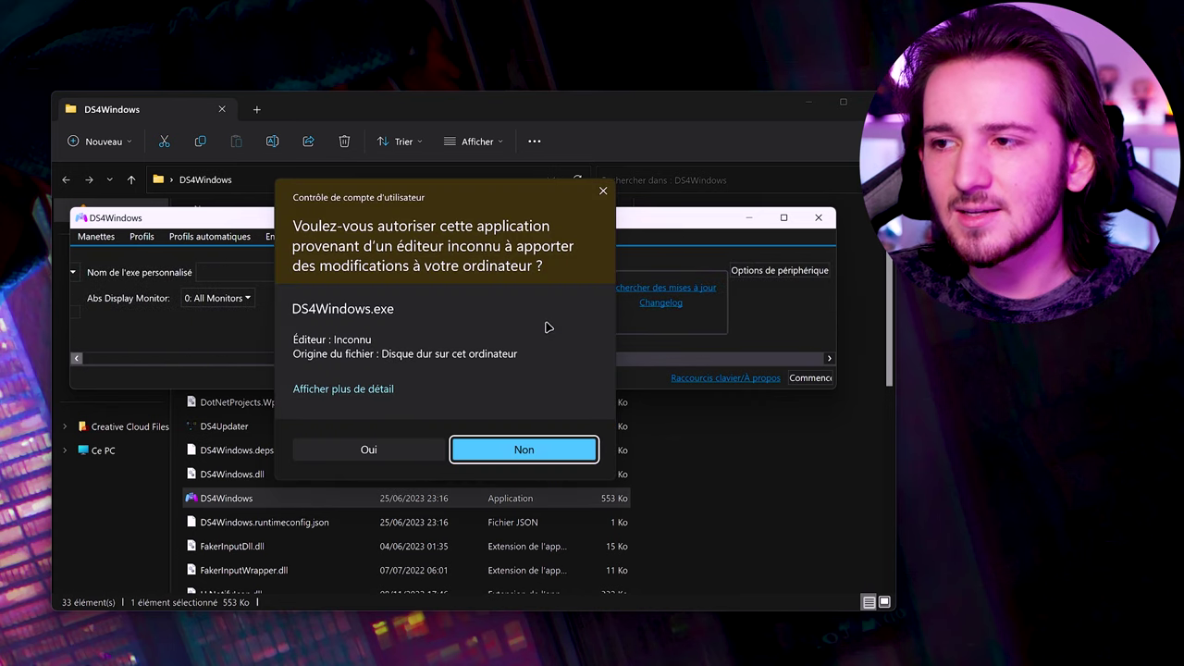
click(366, 451)
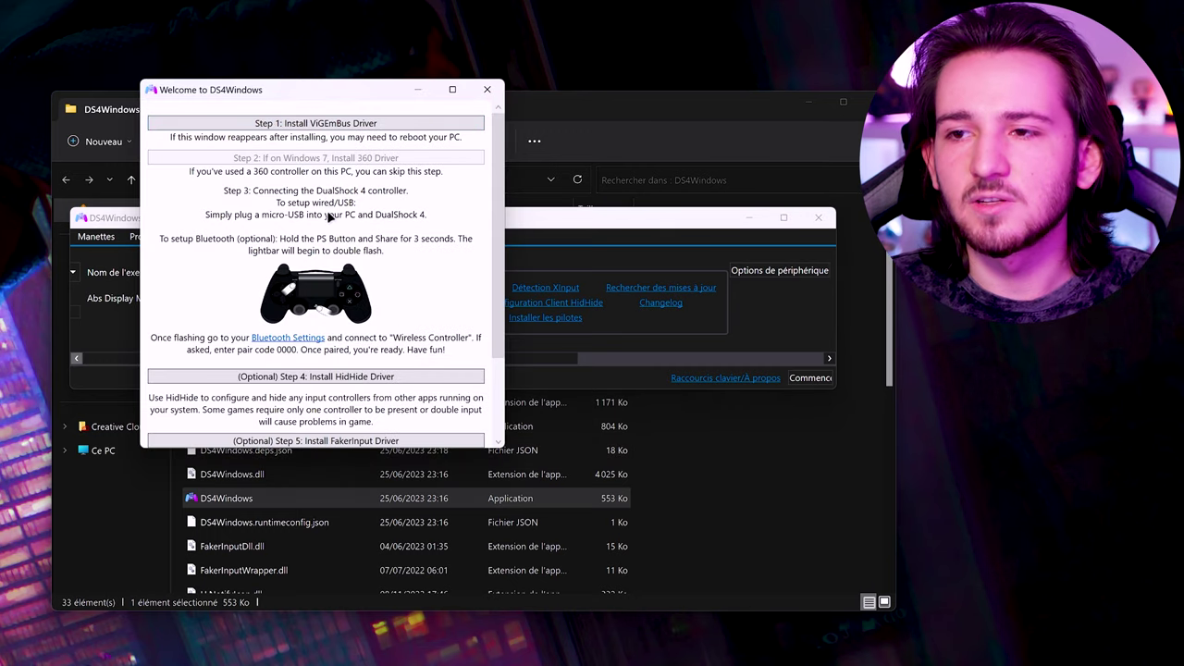
- Install the optional FakerInput driver, accept its license terms, authorize the installation and finish the setup wizard
scroll(328, 215, down, 2)
scroll(318, 317, down, 1)
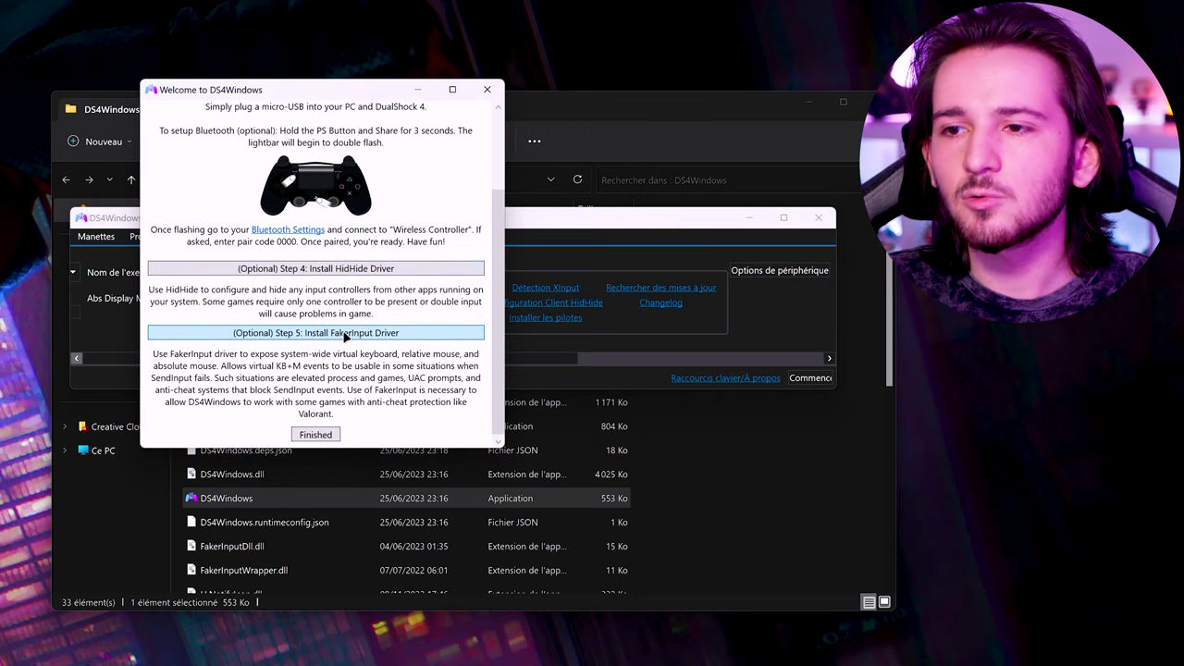
click(345, 335)
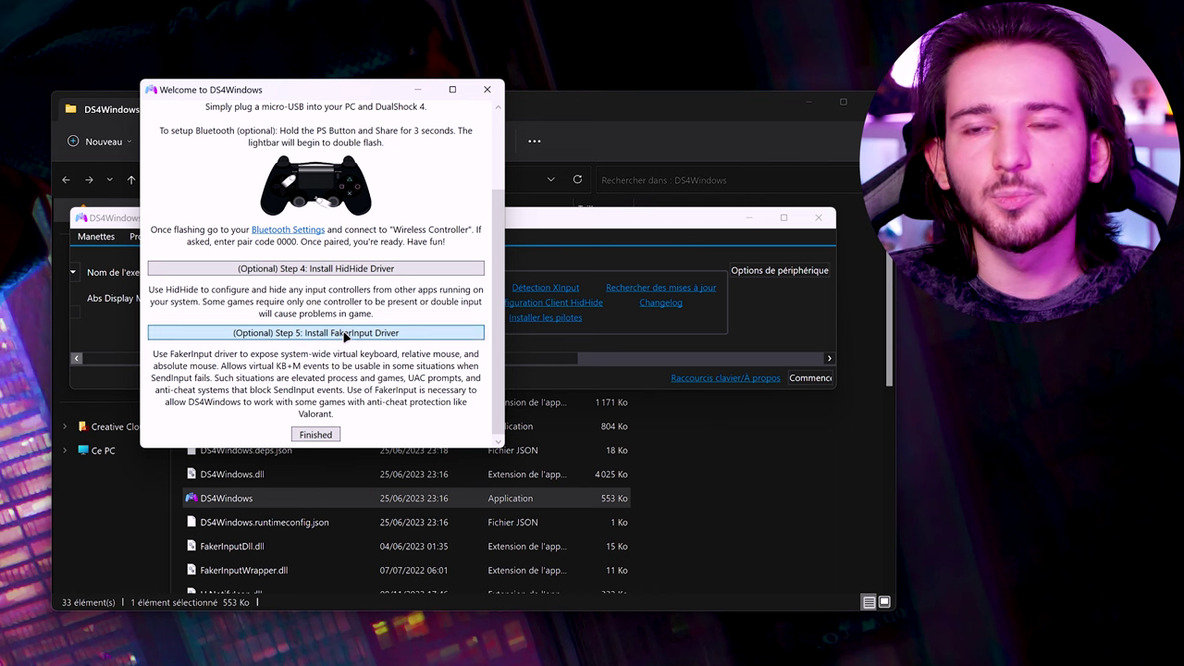
click(447, 425)
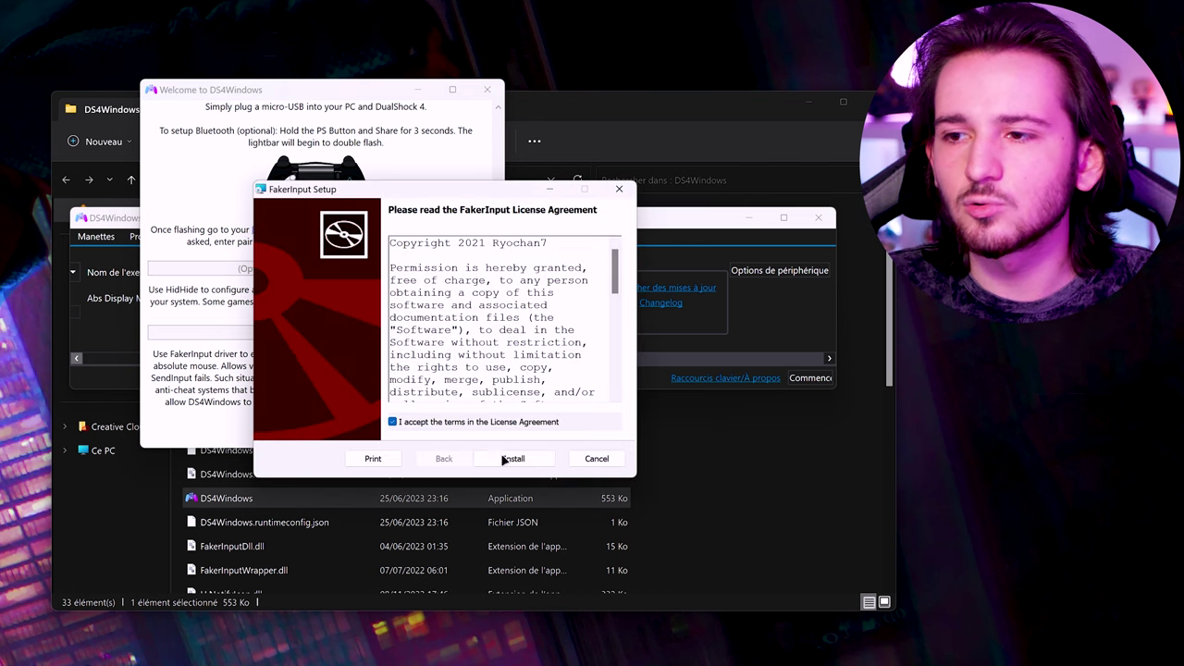
click(514, 458)
click(547, 333)
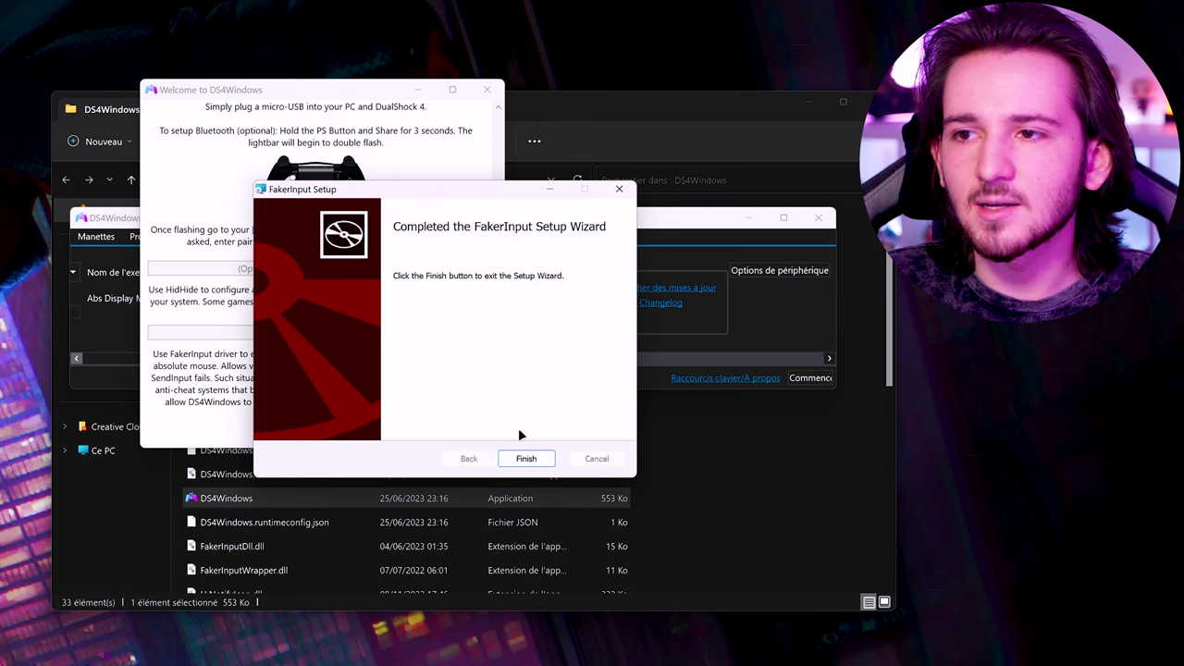
click(525, 459)
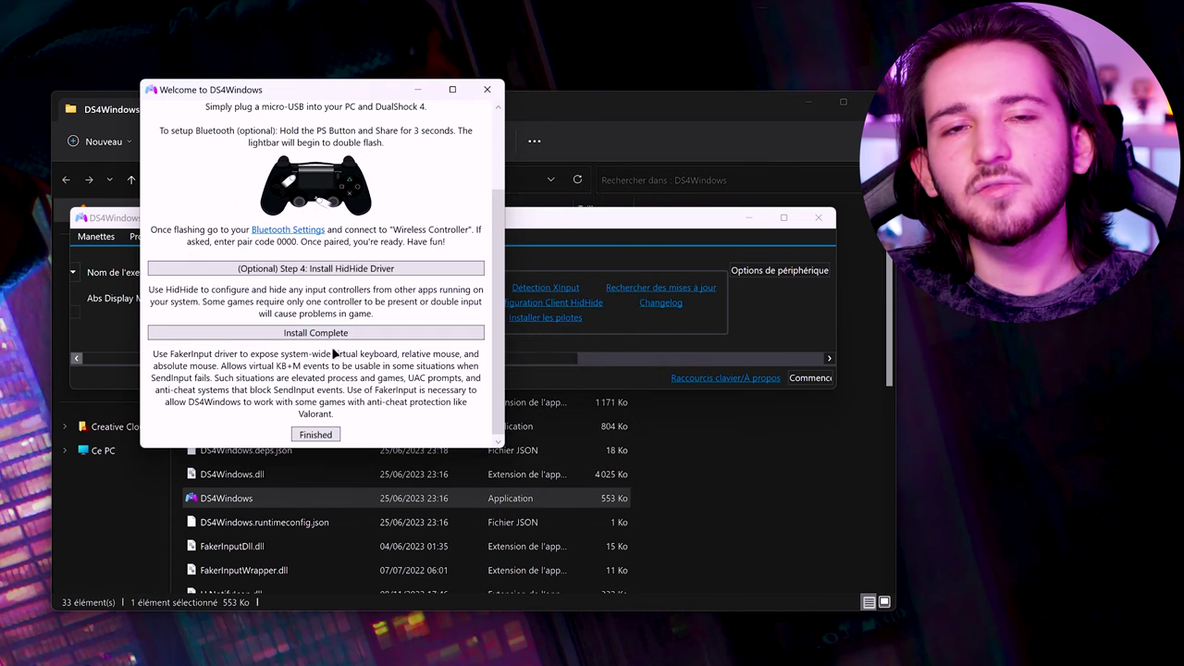
- Review the remaining driver steps, finish the Welcome to DS4Windows setup, and show the list of connected controllers
scroll(335, 355, up, 2)
scroll(335, 353, down, 3)
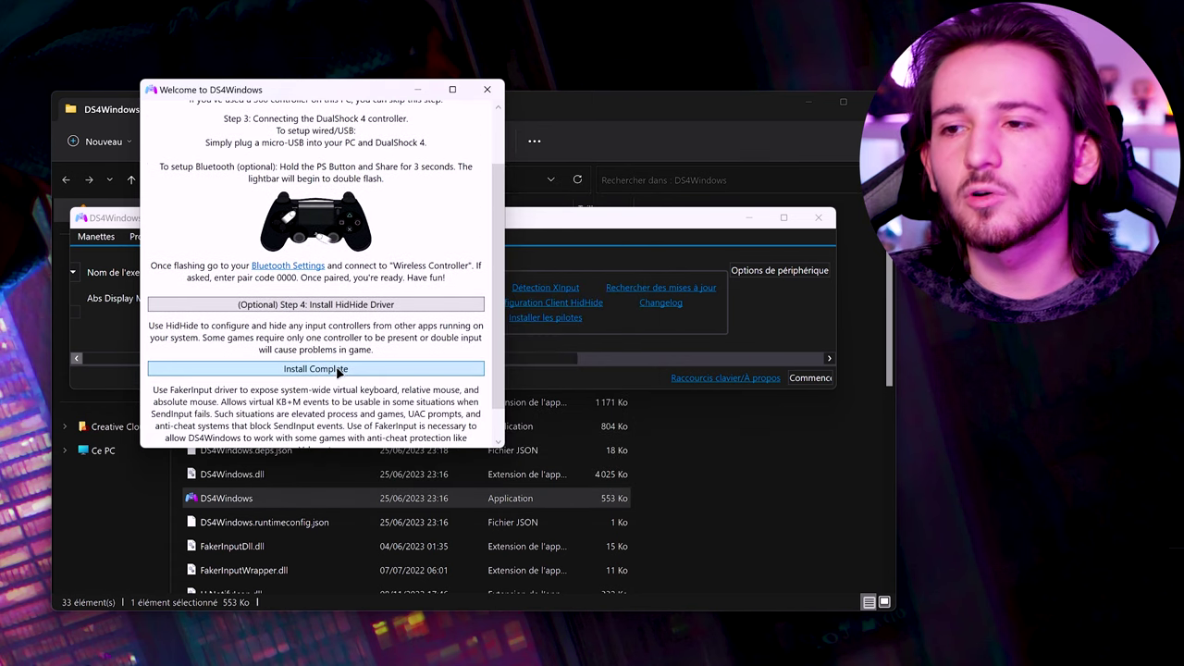
scroll(335, 352, up, 1)
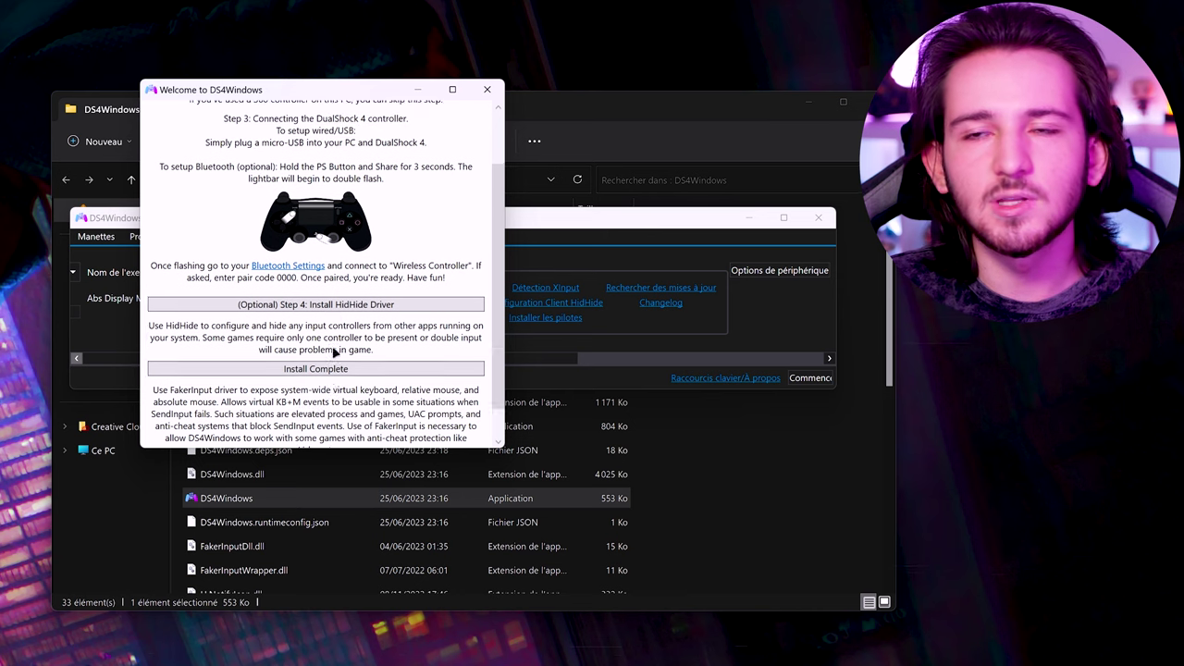
scroll(335, 352, down, 1)
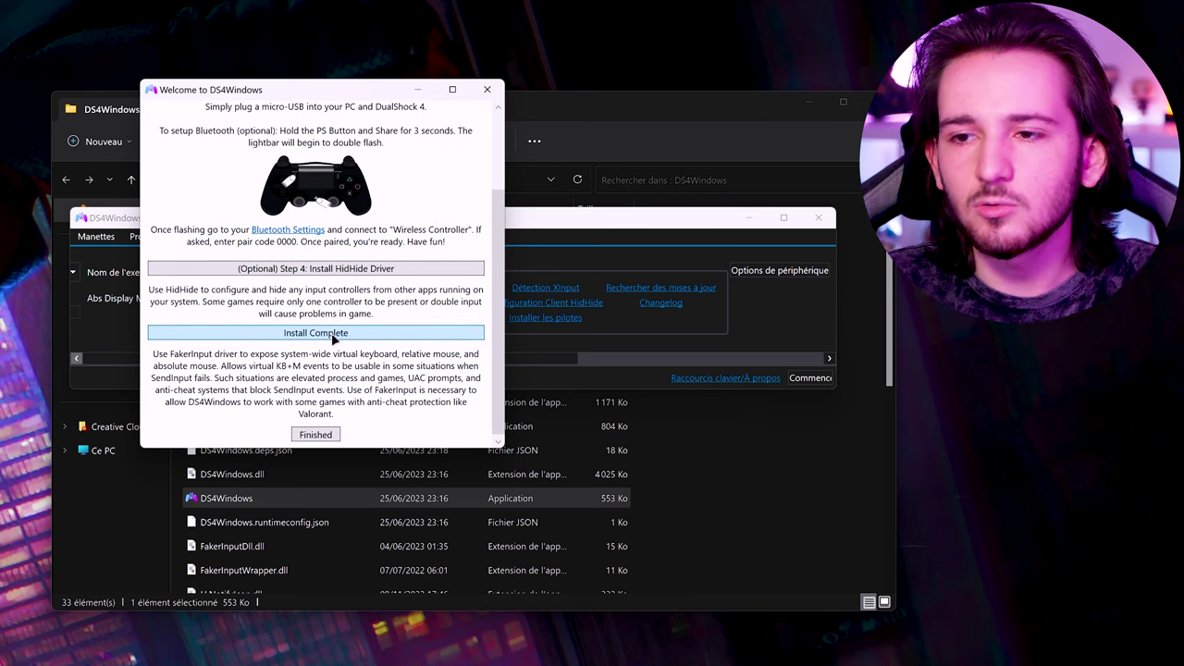
click(316, 435)
drag(711, 363, 206, 362)
click(96, 237)
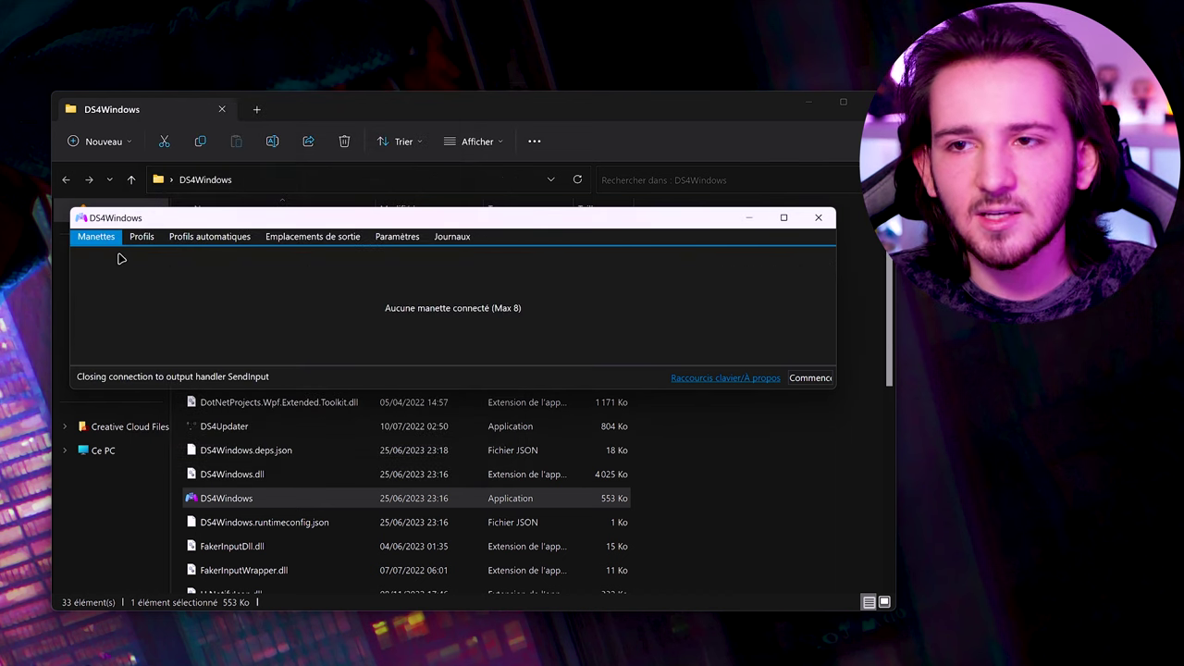
- Duplicate the Default profile under the owner's name and delete the original Default profile
click(141, 237)
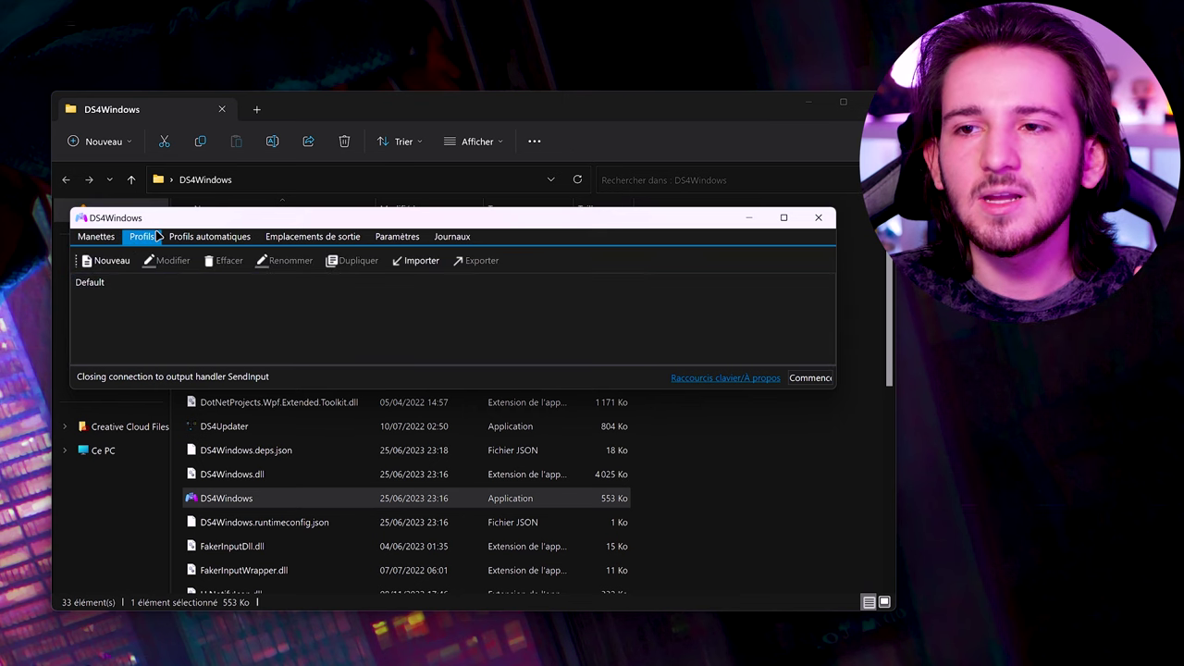
click(138, 285)
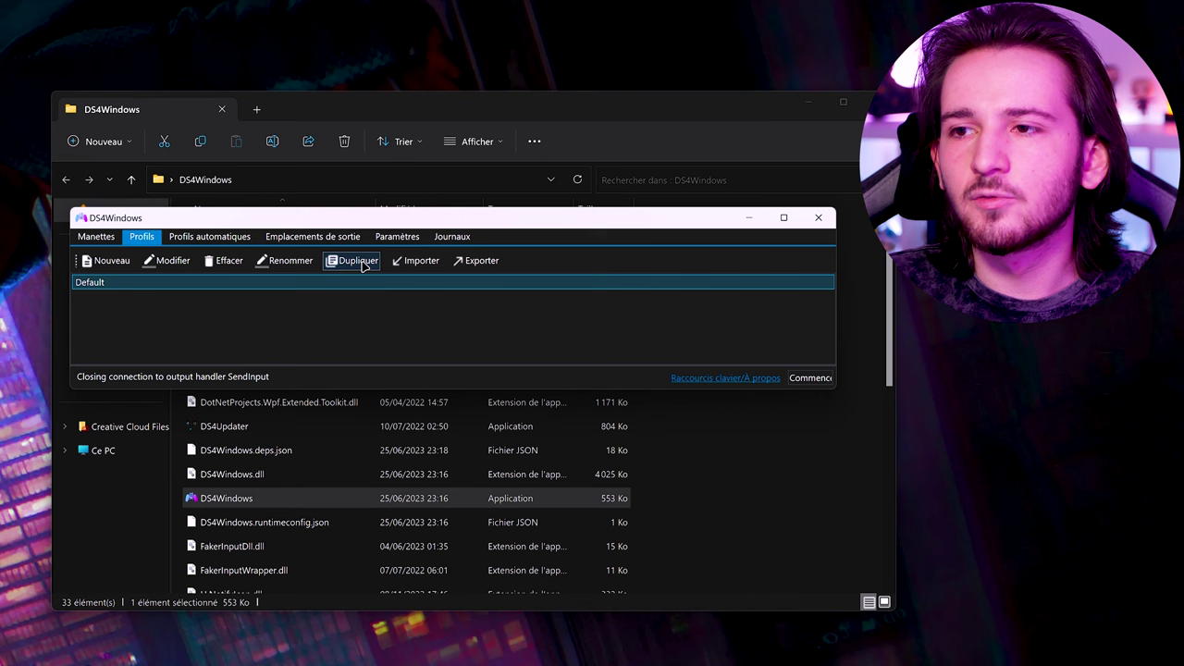
click(361, 262)
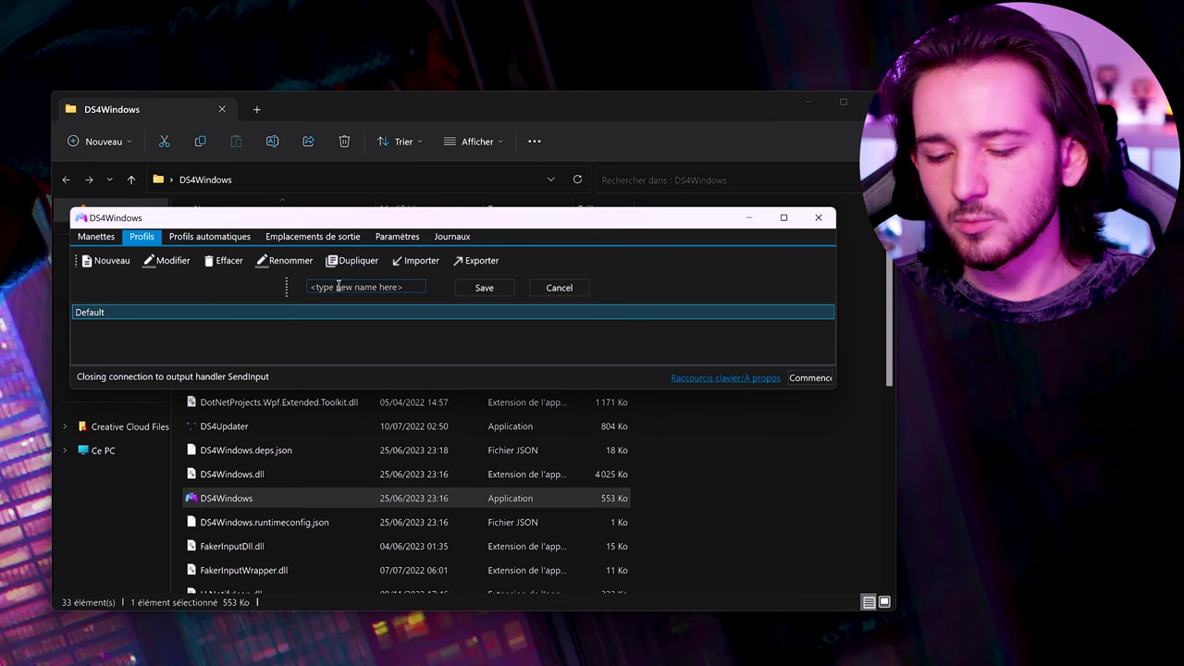
click(339, 287)
text(MathysM)
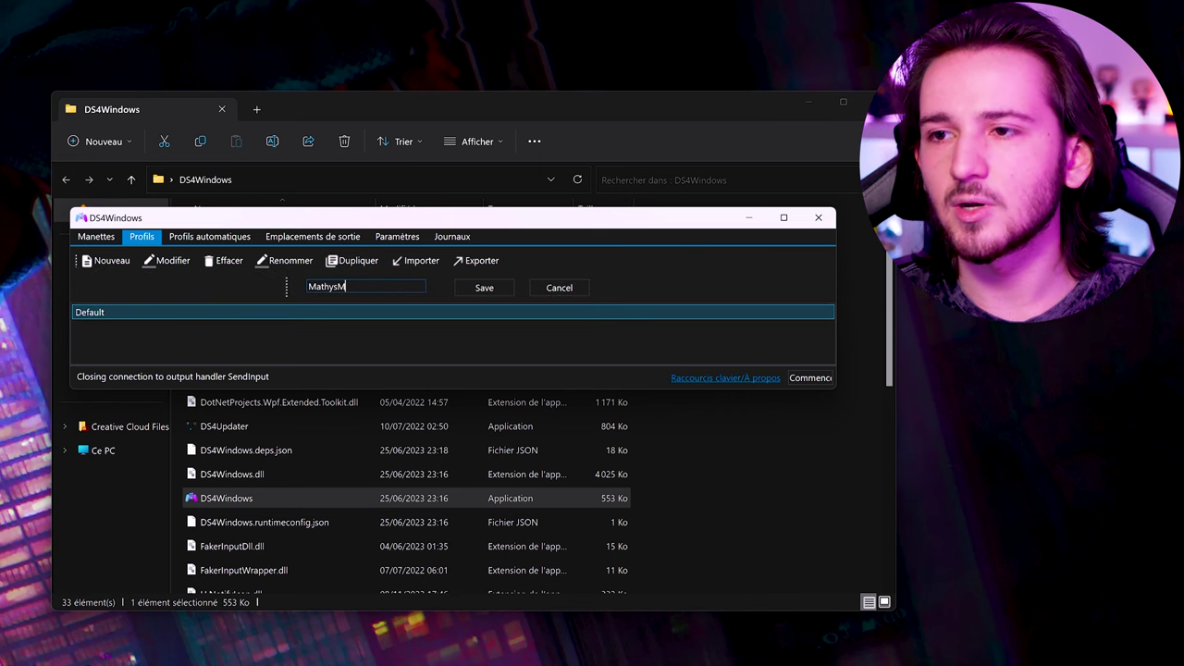
click(479, 284)
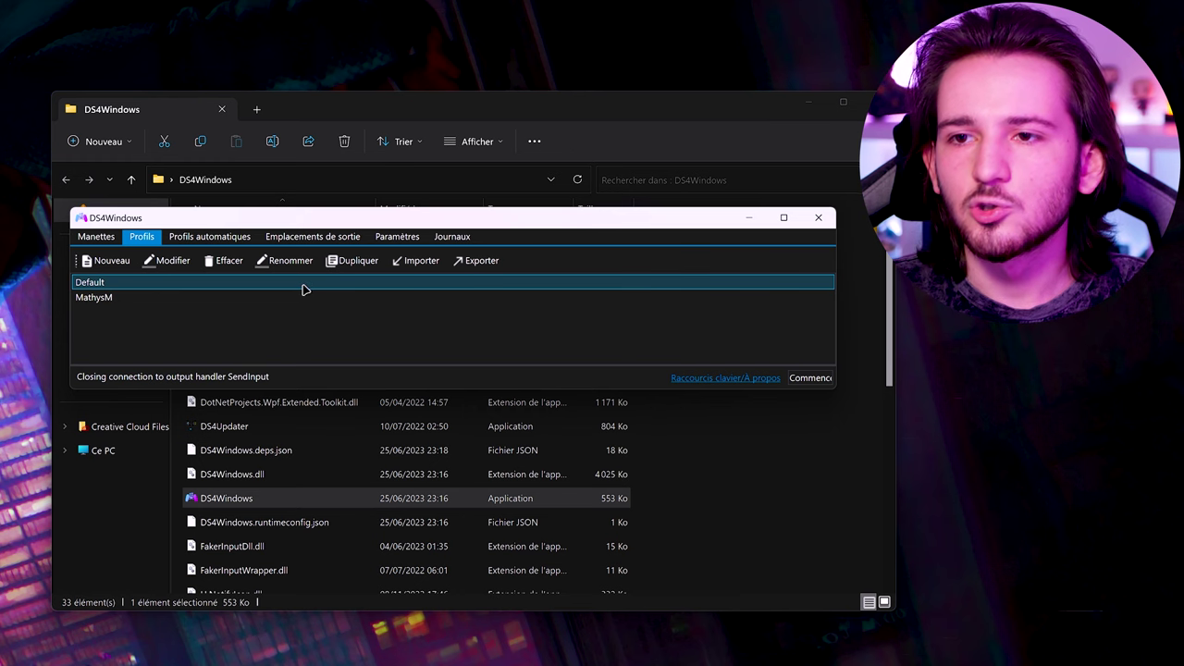
click(223, 260)
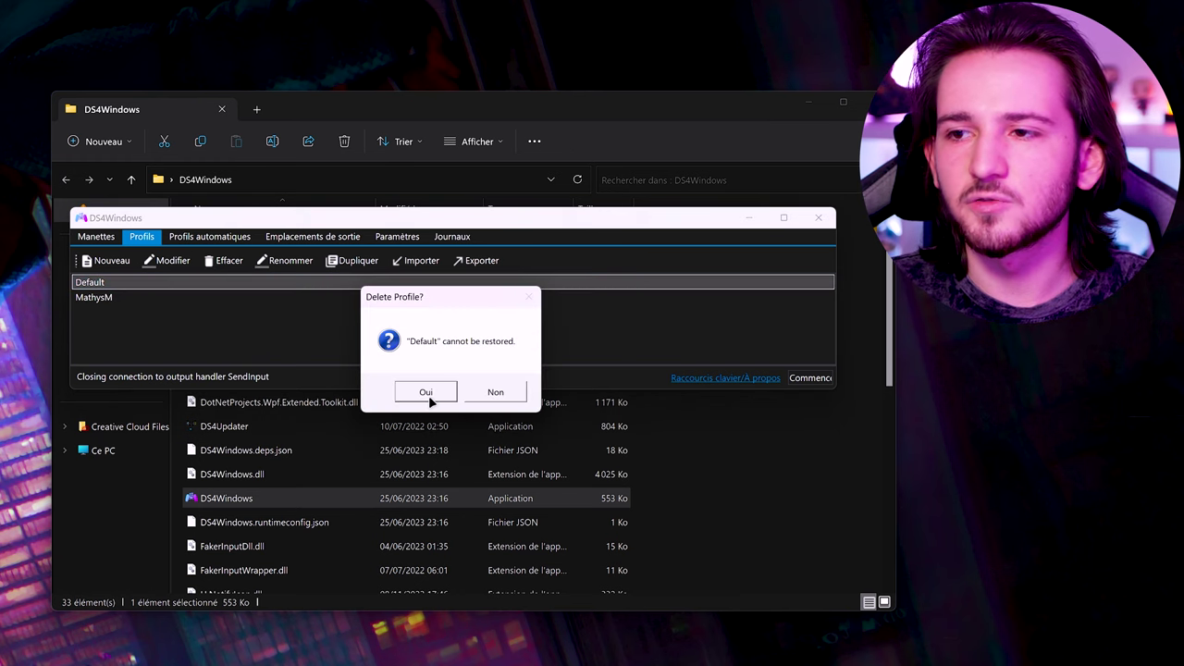
click(426, 392)
- Open the duplicated profile for editing and display its Lightbar settings
double_click(150, 284)
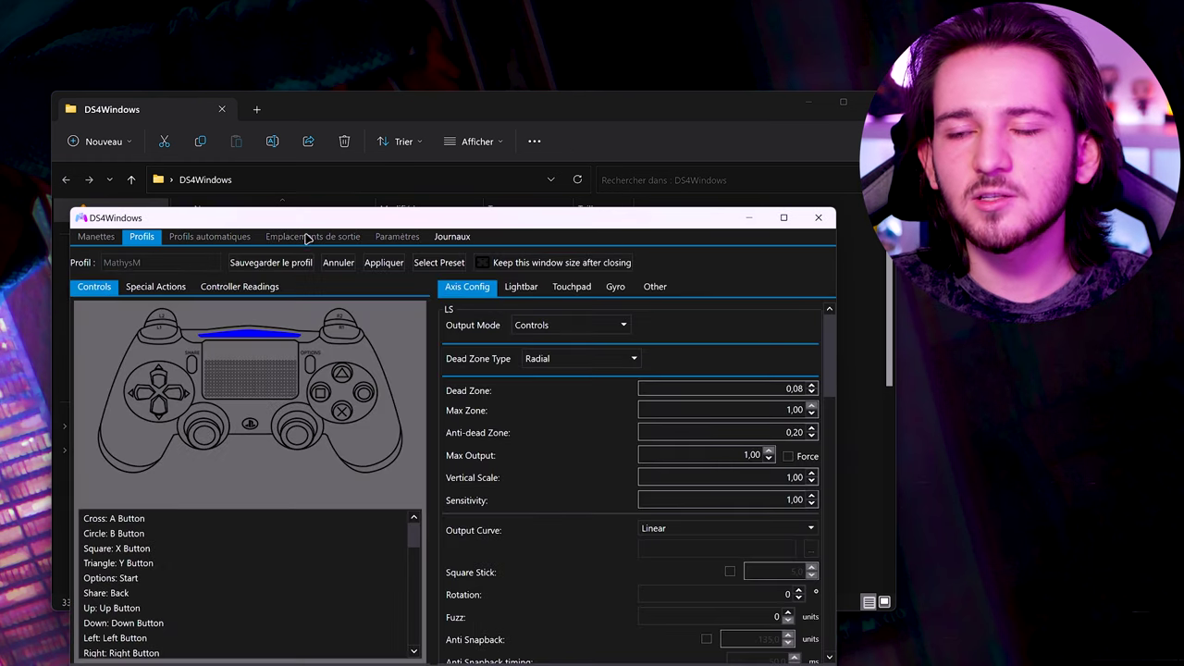
drag(307, 220, 300, 133)
click(502, 203)
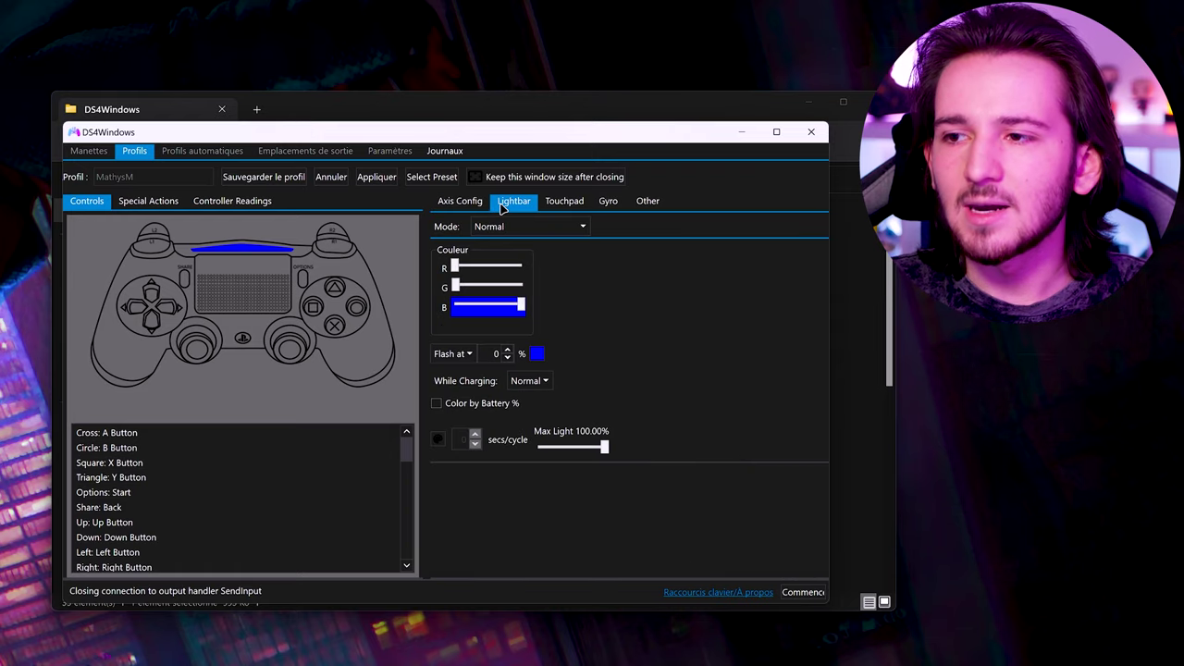
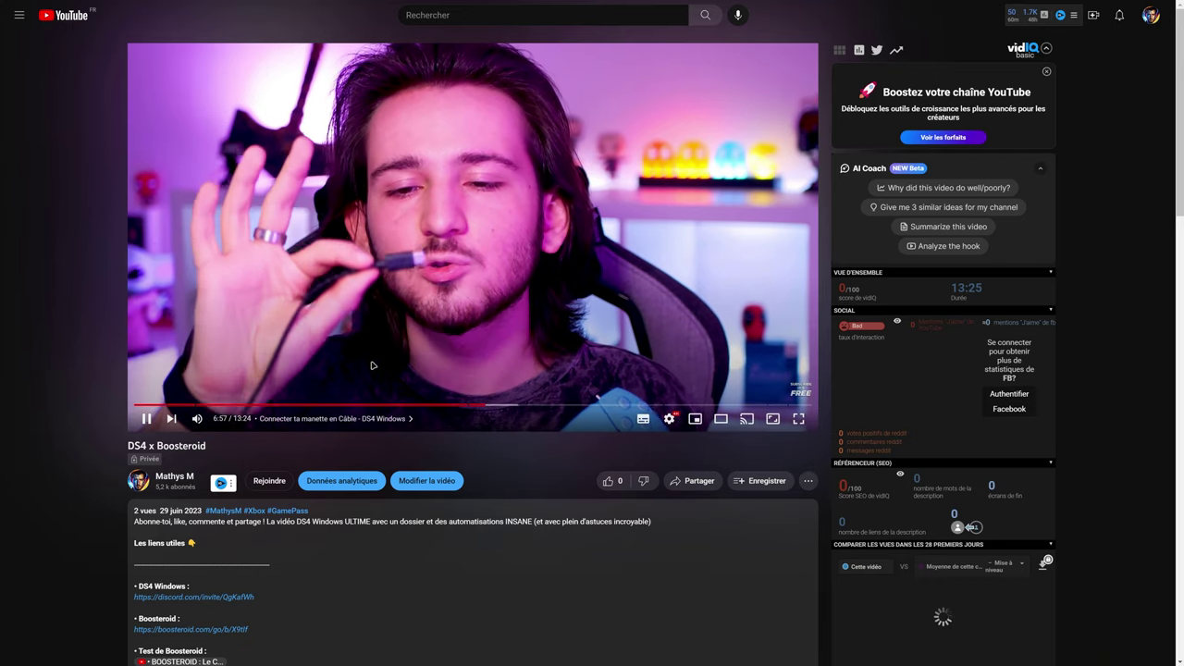
- Follow the Boosteroid link in the YouTube video's description and browse the Boosteroid game library
scroll(382, 403, down, 3)
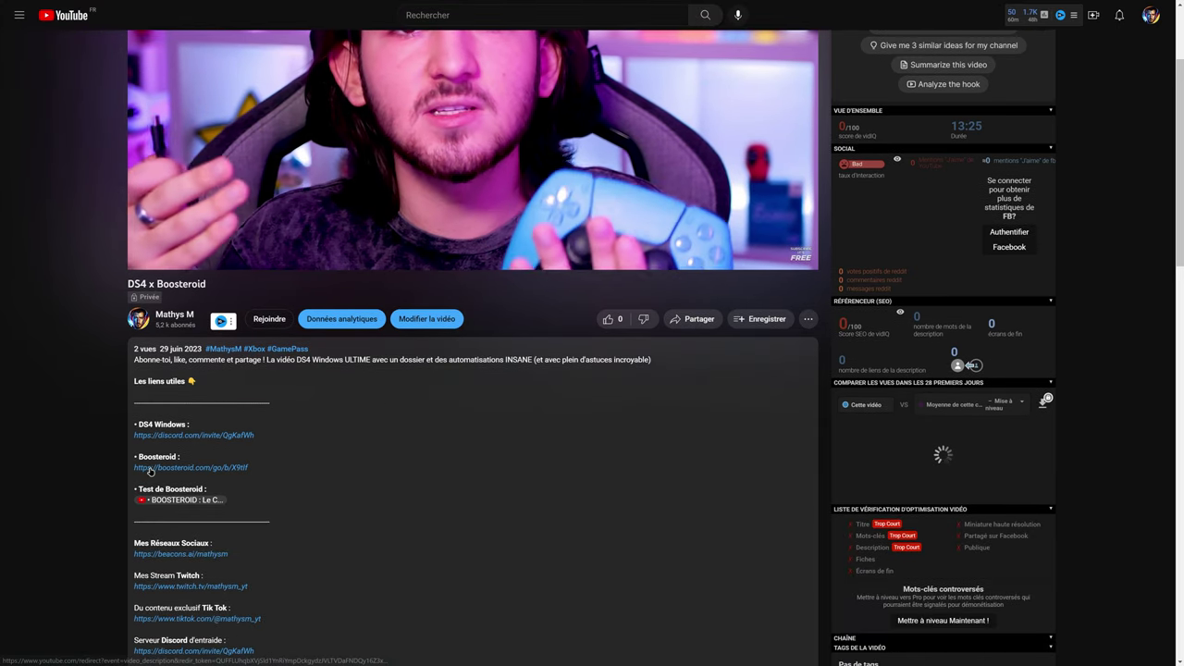
click(157, 469)
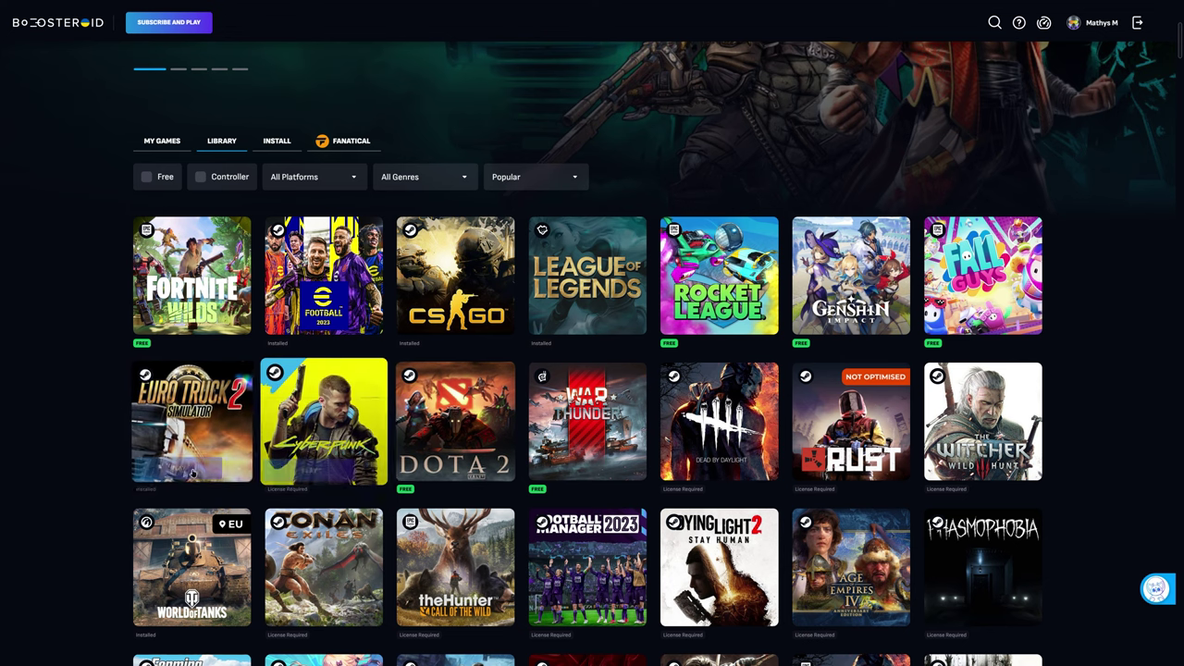
scroll(1076, 595, down, 15)
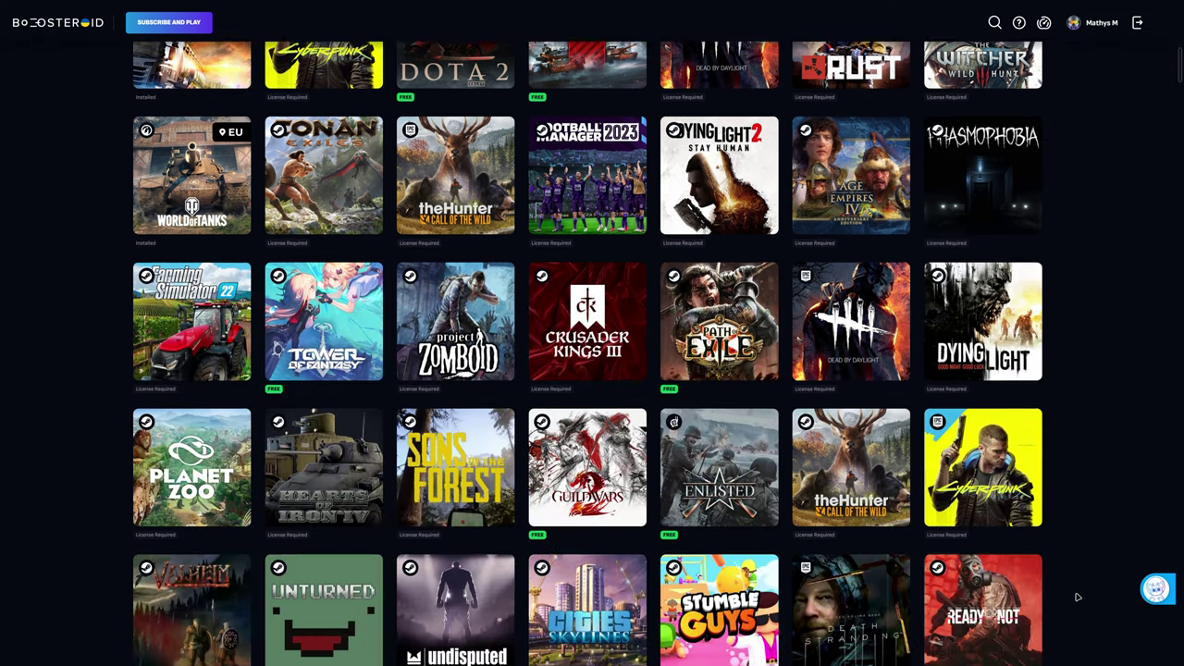
scroll(1076, 595, down, 5)
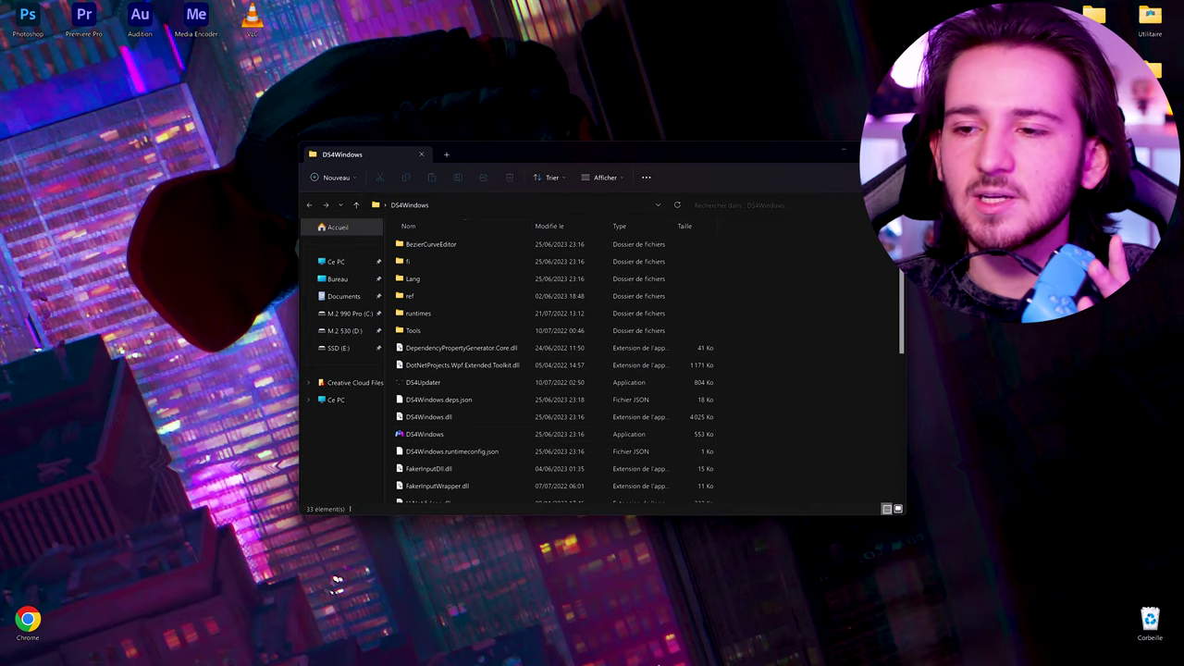
- In DS4Windows, check the input delay of the connected DualSense controller and try to open its profile choices
drag(561, 239, 527, 238)
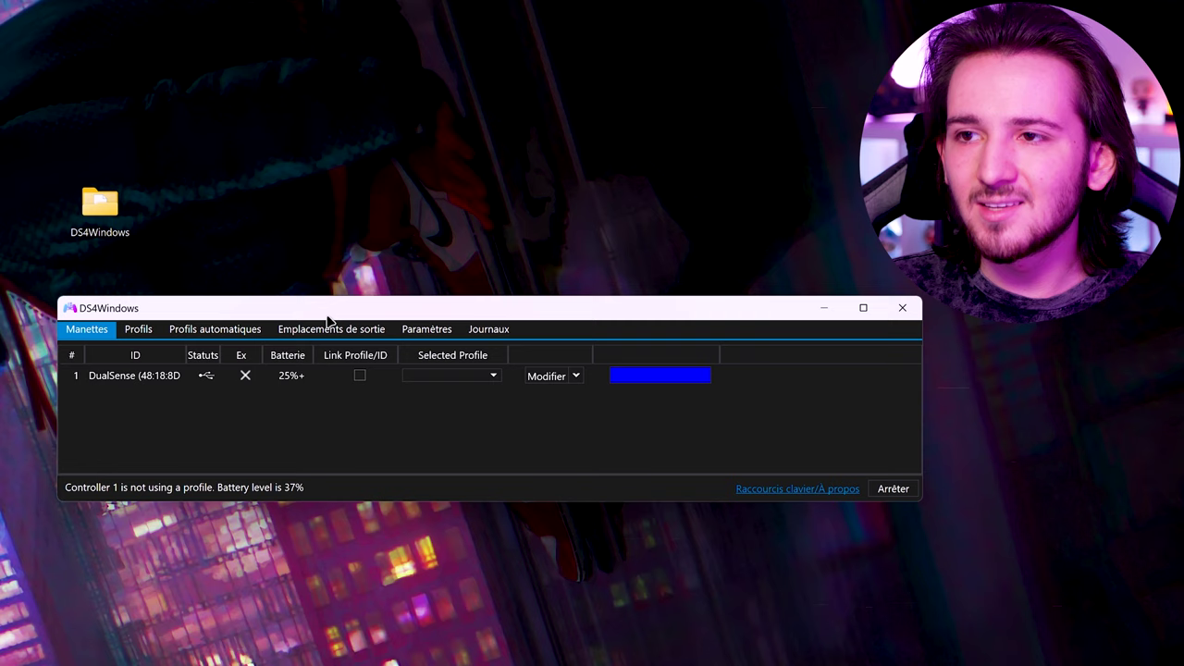
drag(329, 320, 293, 292)
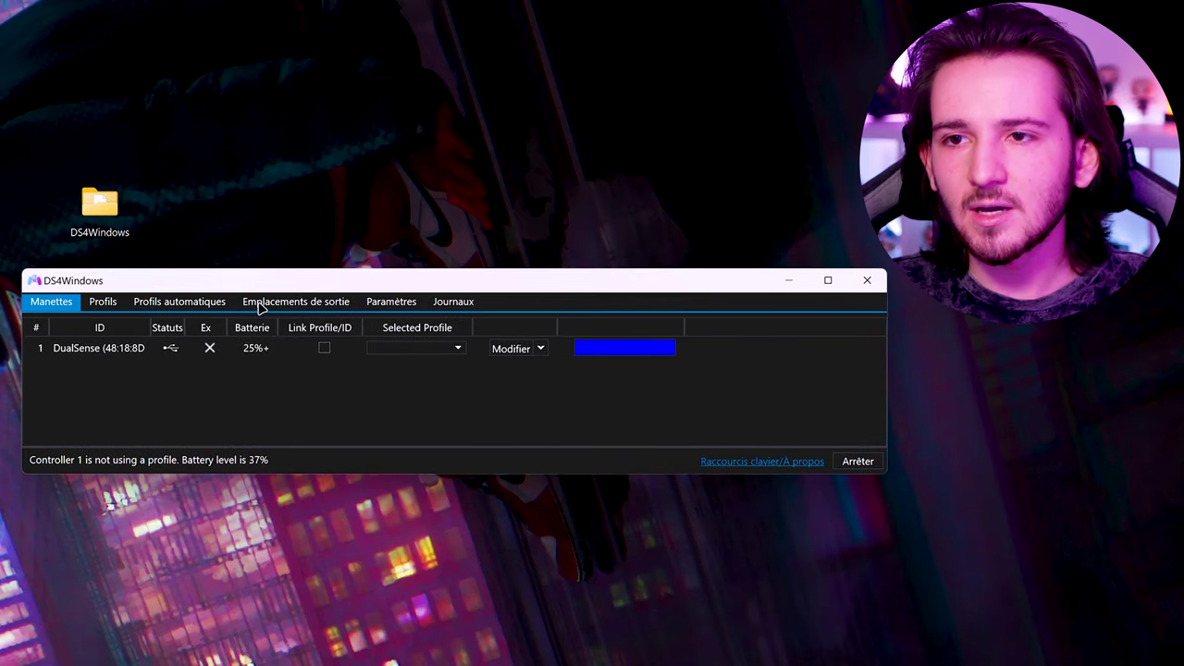
click(65, 357)
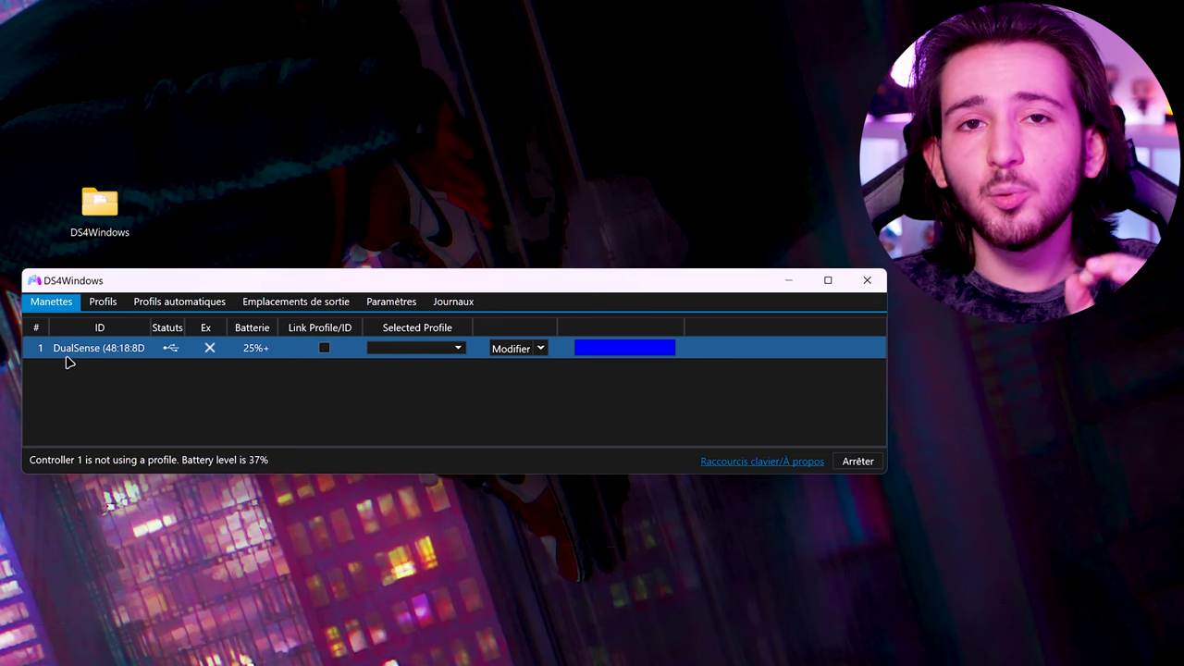
mouse_move(127, 356)
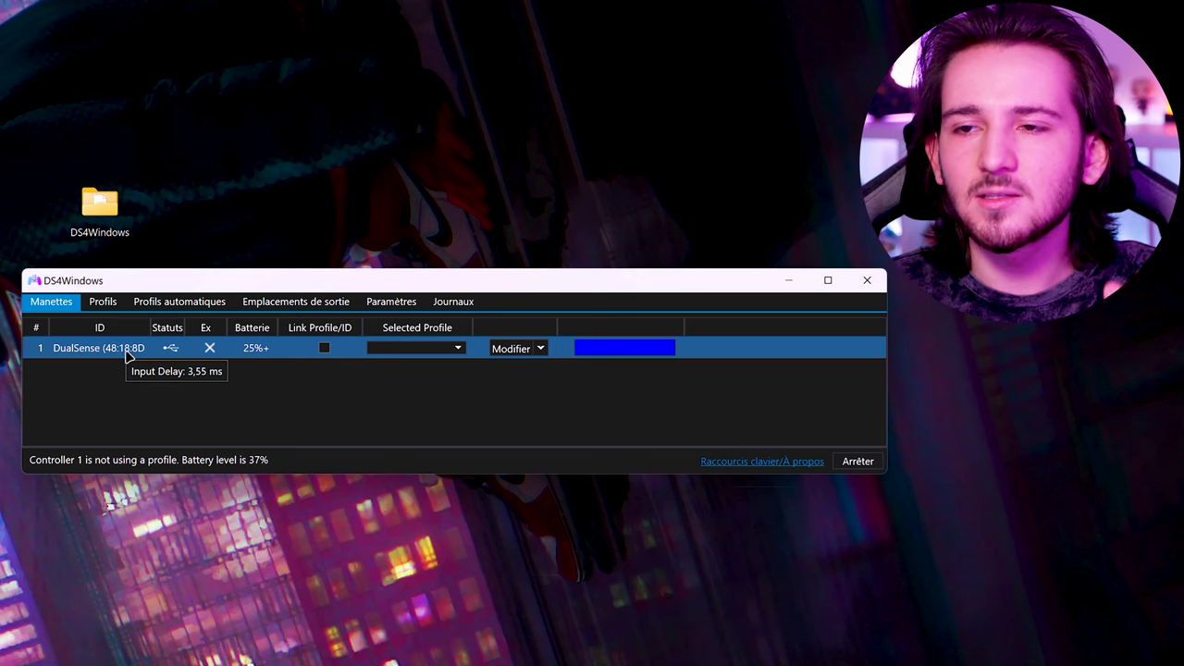
click(154, 405)
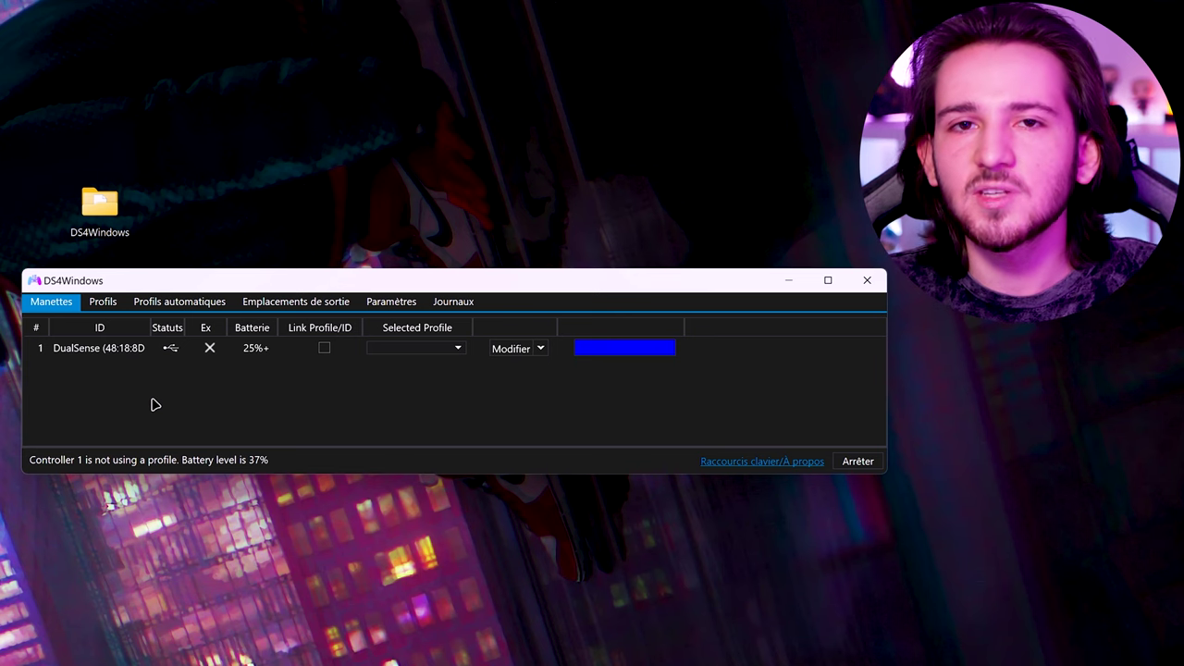
click(445, 347)
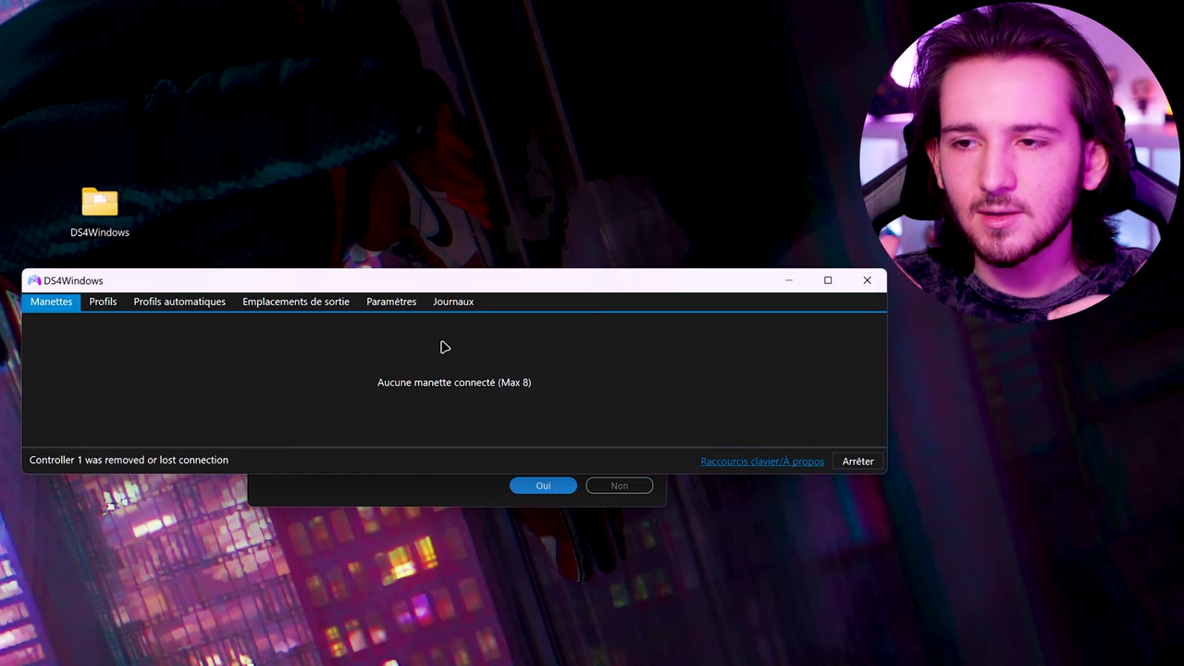
- In the device options, turn Switch Pro, JoyCon and DS3 controller support off and back on, and close the options
click(391, 303)
drag(209, 445, 810, 438)
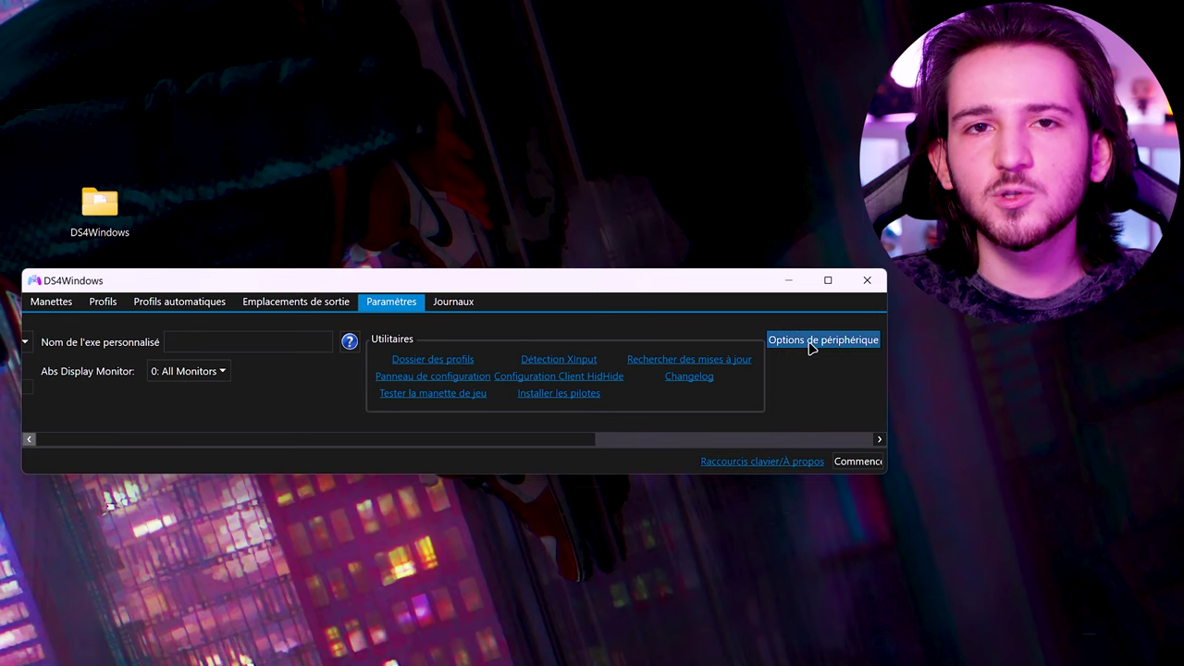
click(811, 342)
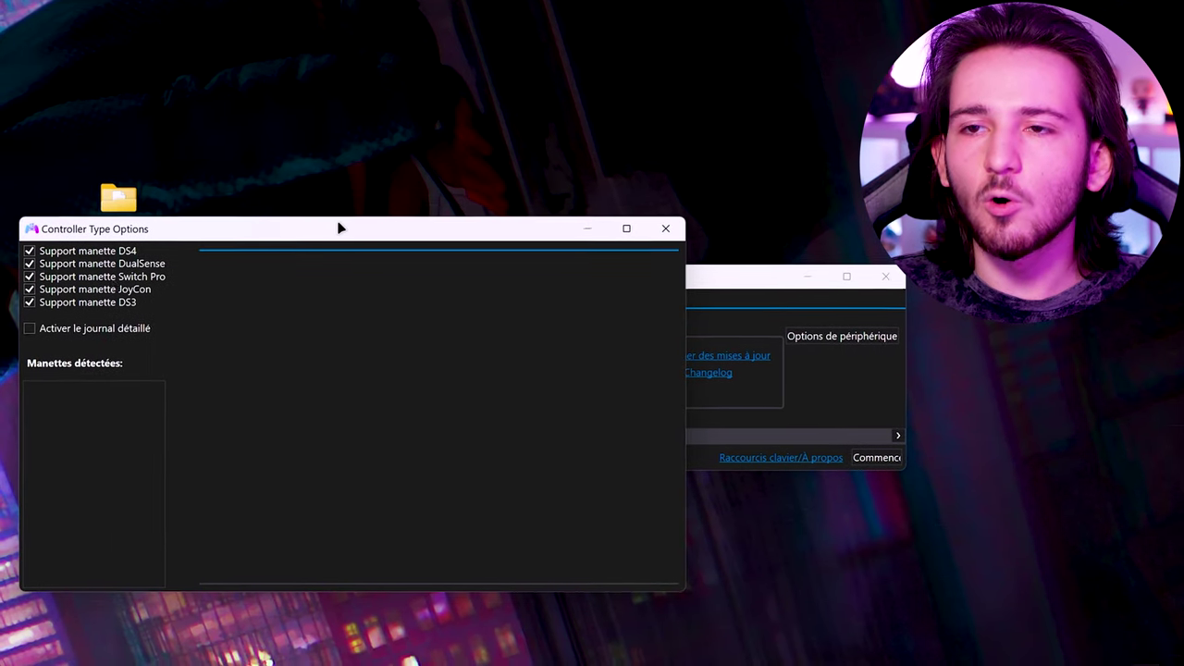
click(37, 264)
click(37, 276)
click(37, 290)
click(116, 302)
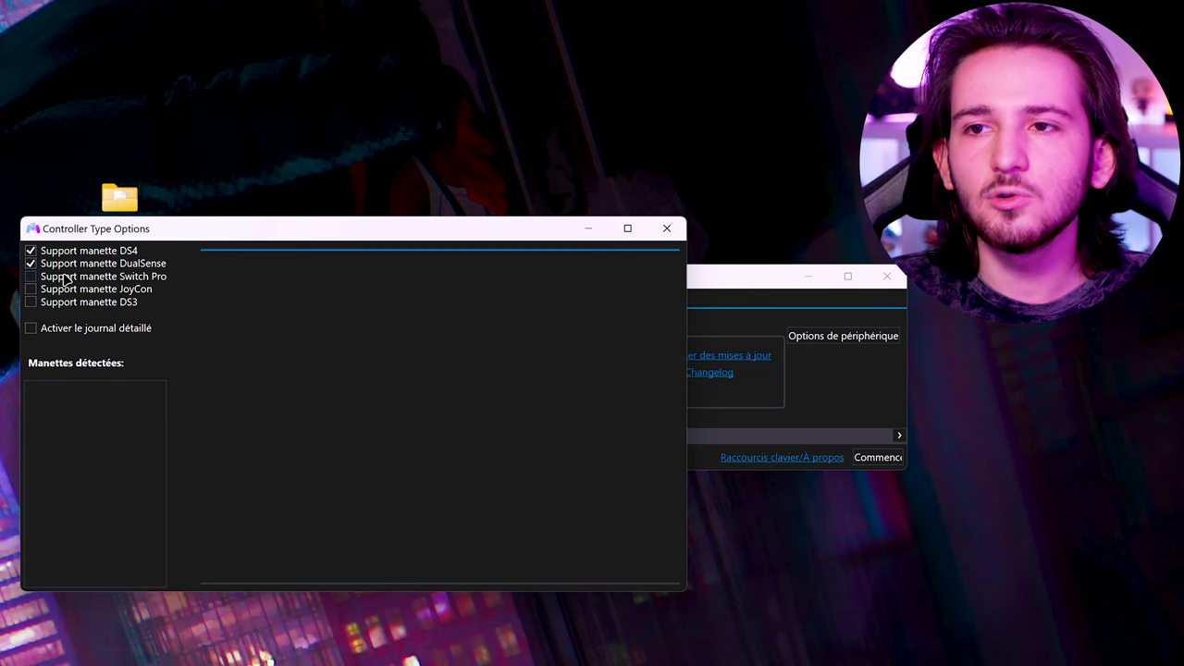
click(87, 290)
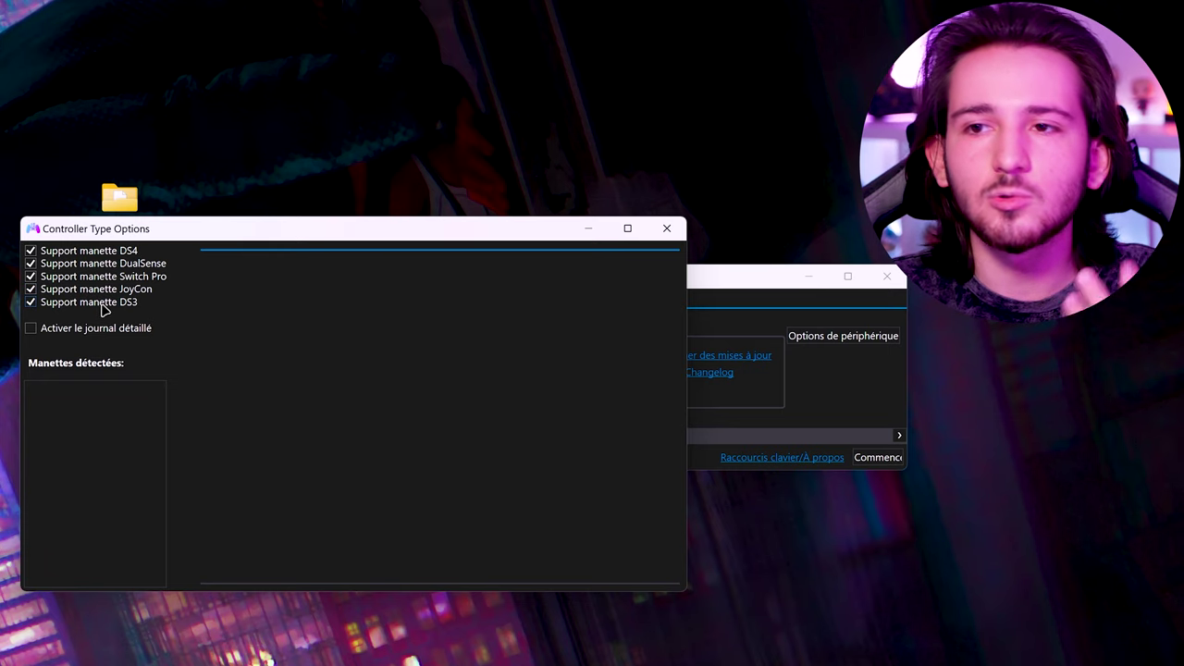
click(667, 229)
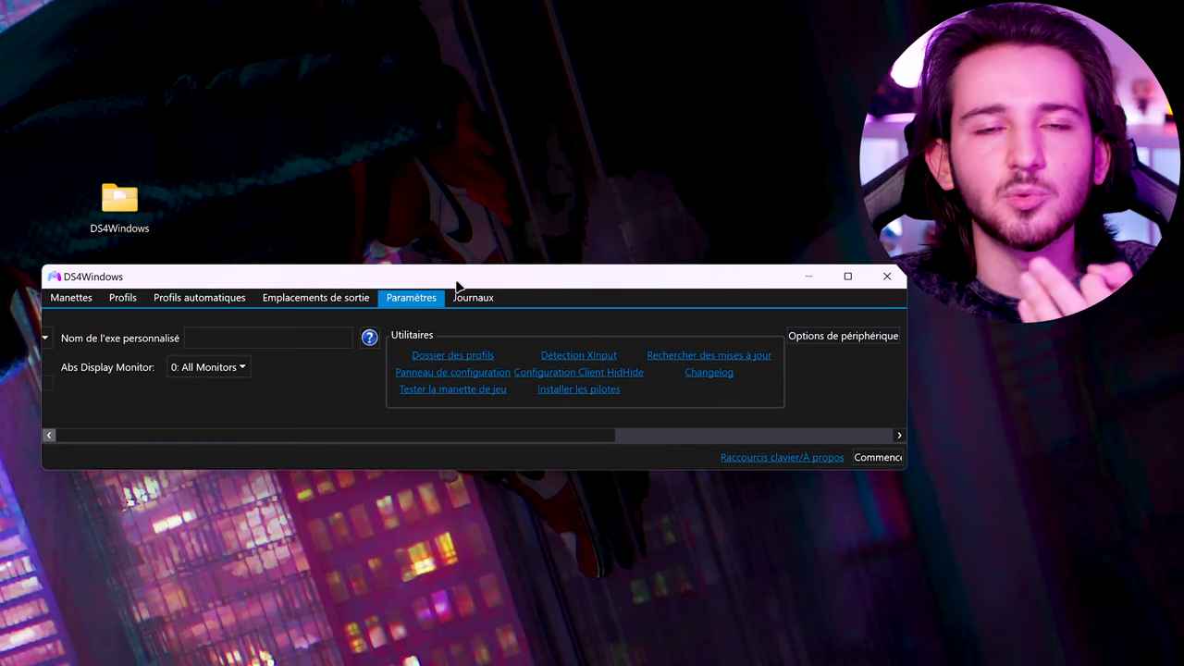
- Close the DS4Windows window and exit the program fully from its background instance
click(886, 278)
click(992, 646)
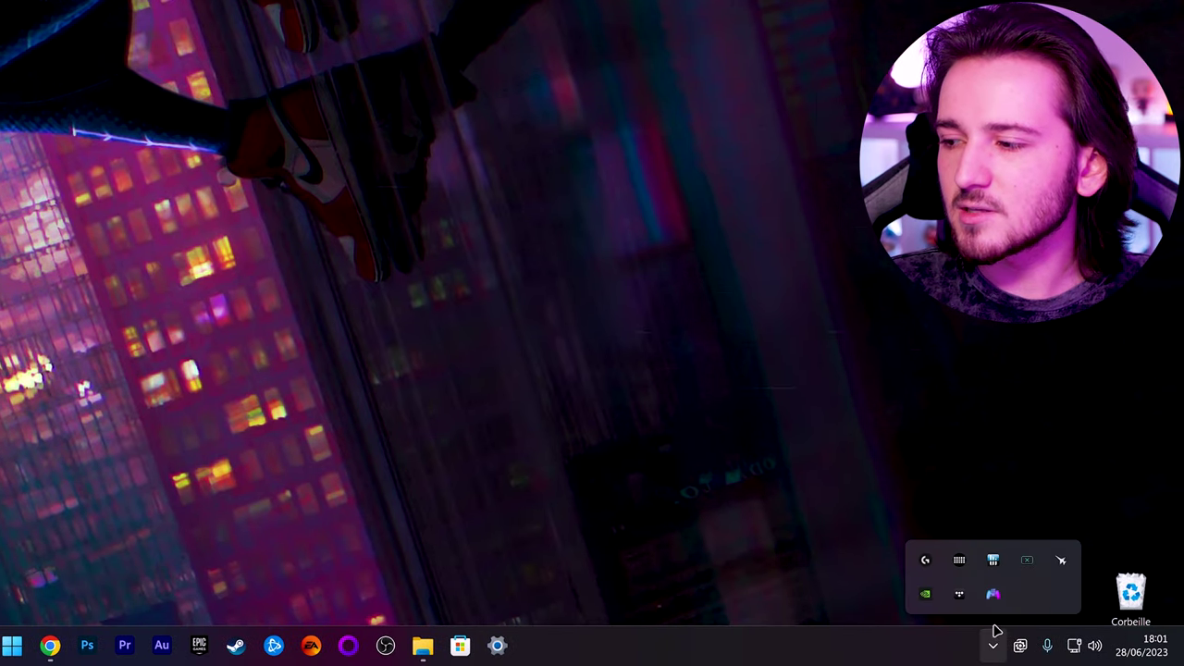
right_click(993, 594)
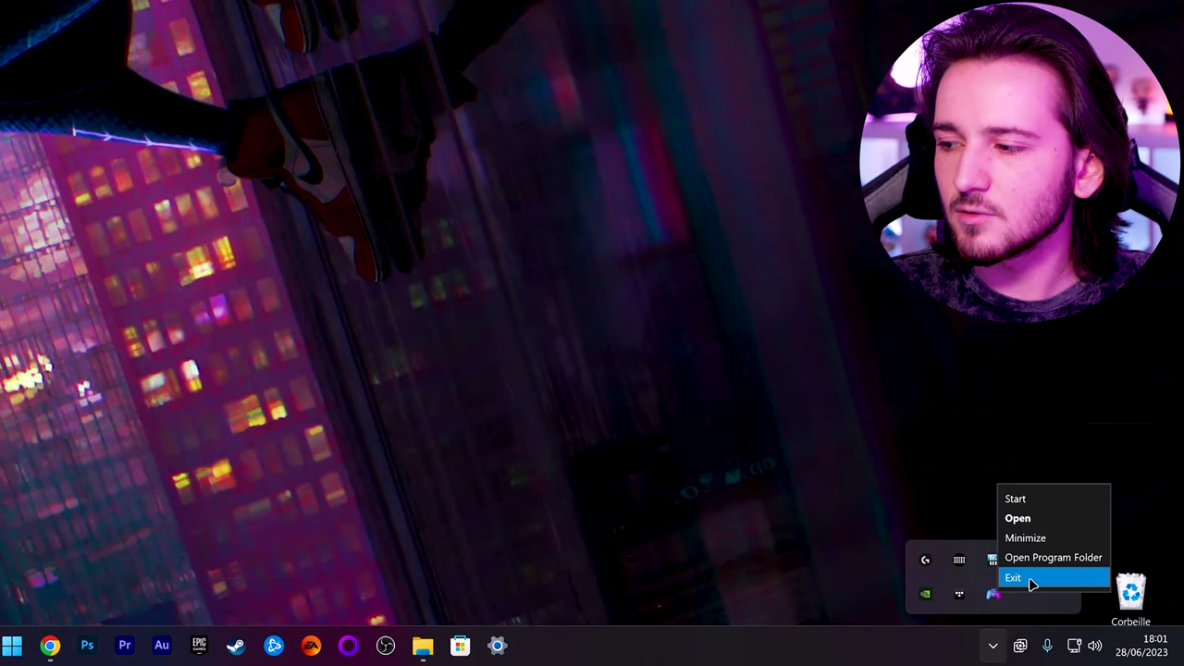
click(1013, 578)
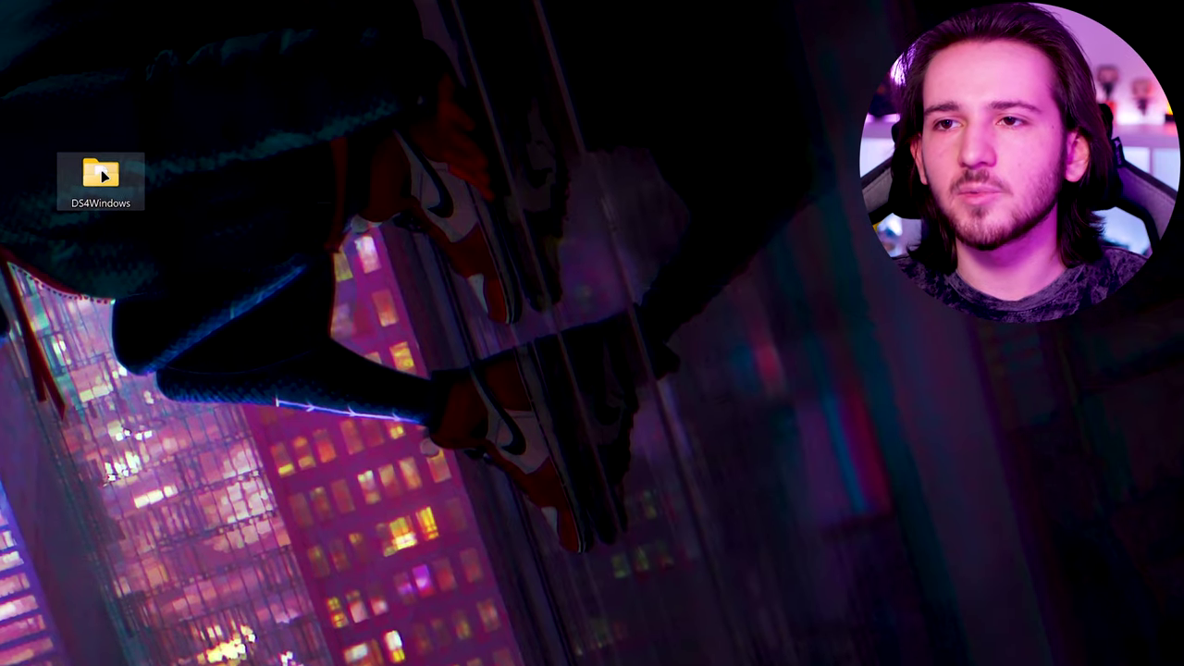
- Relaunch the DS4Windows application from the DS4Windows folder on the desktop and reposition its window
double_click(98, 177)
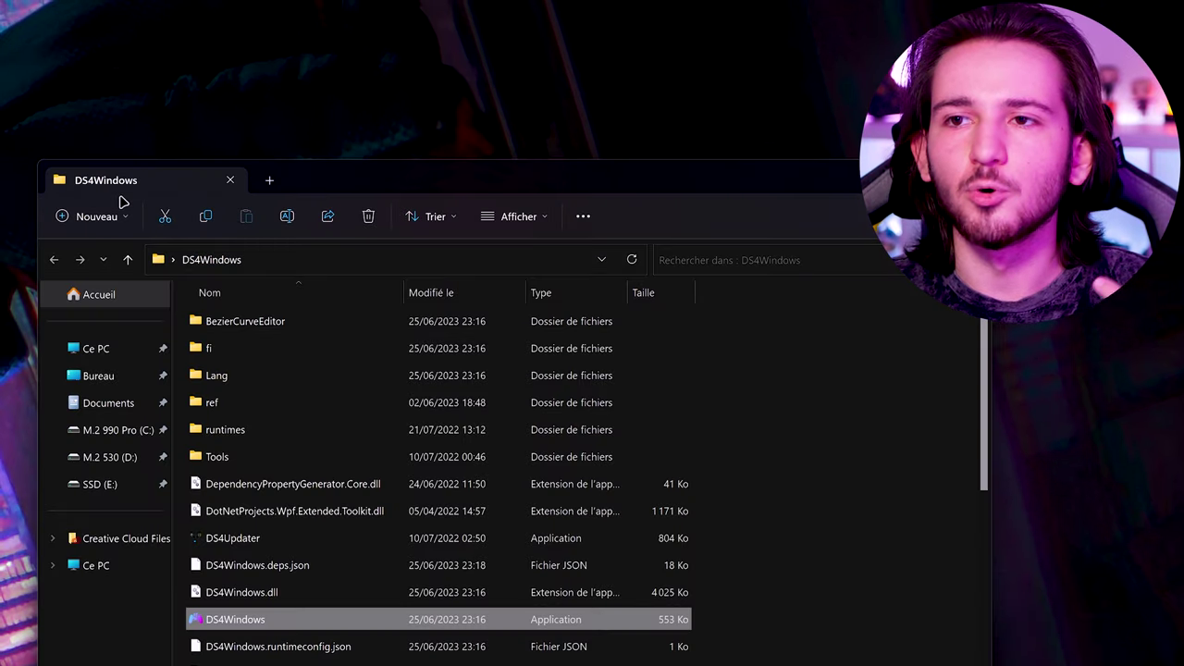
double_click(266, 619)
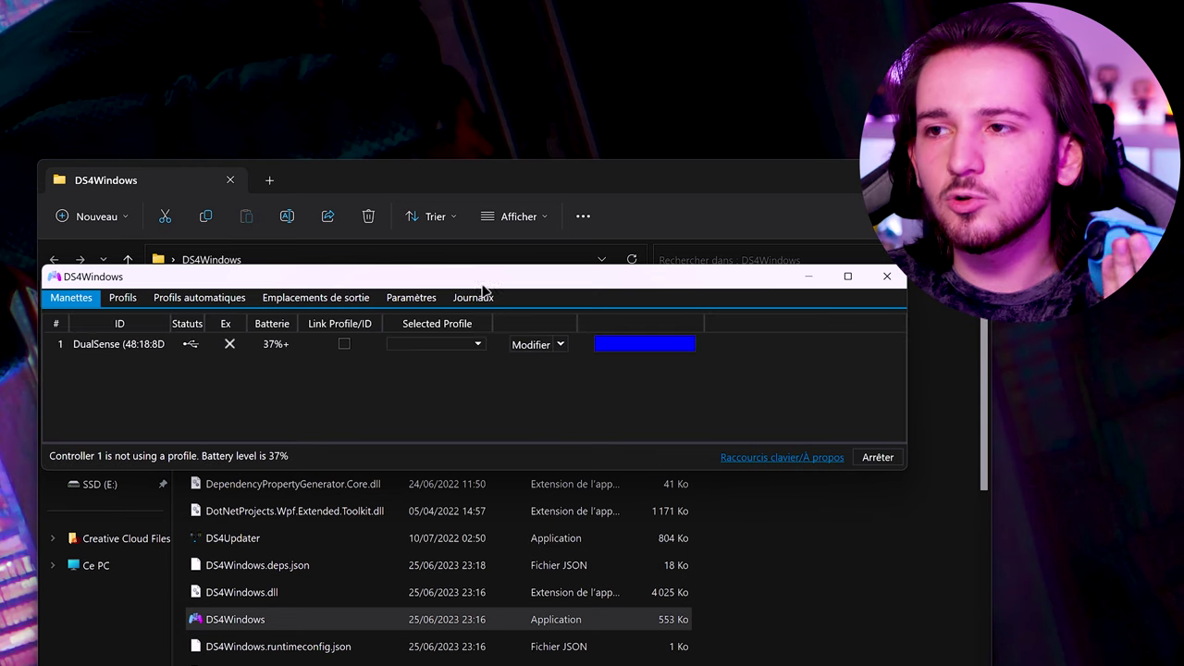
drag(482, 285, 490, 289)
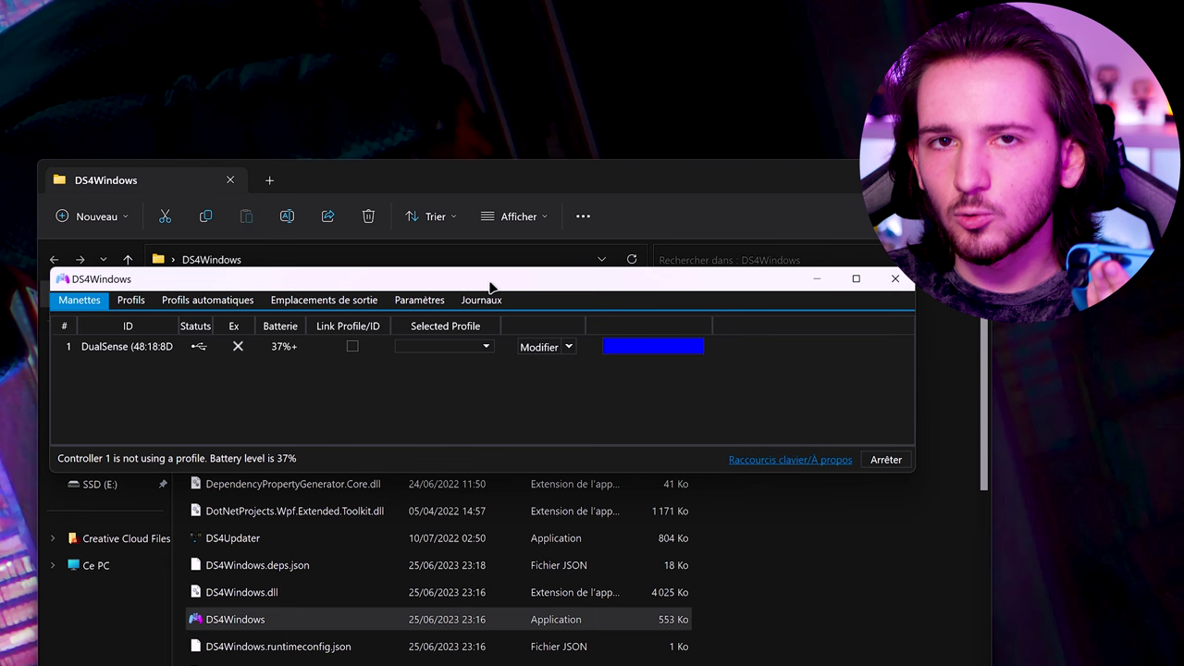
click(894, 460)
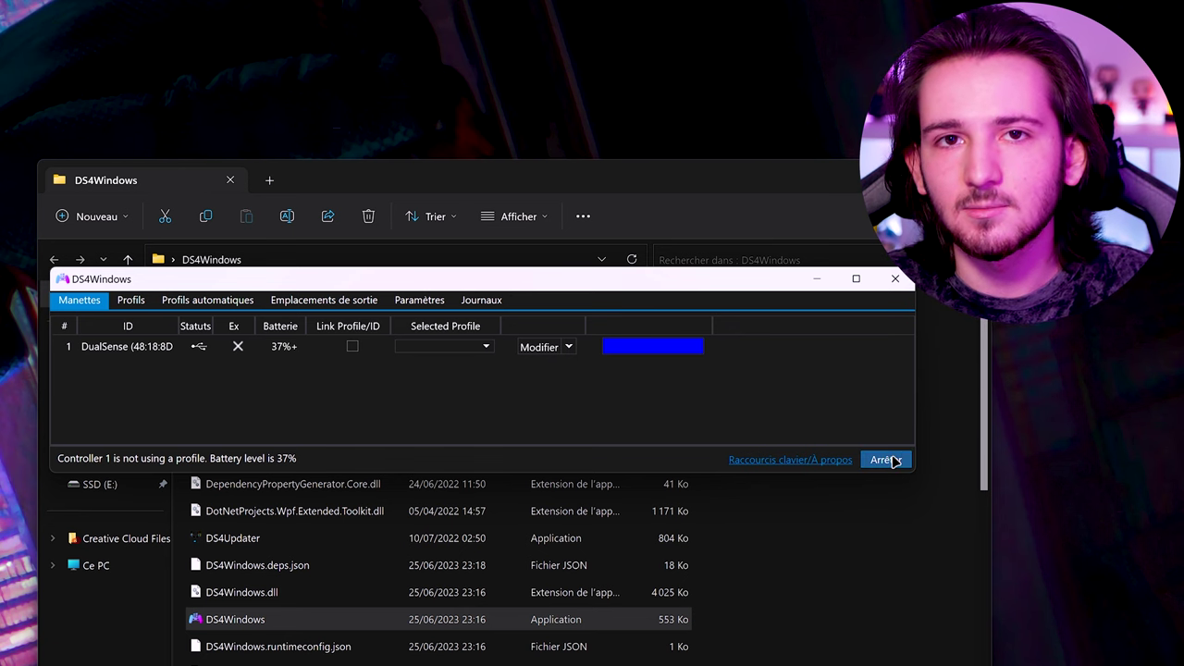
drag(639, 282, 610, 277)
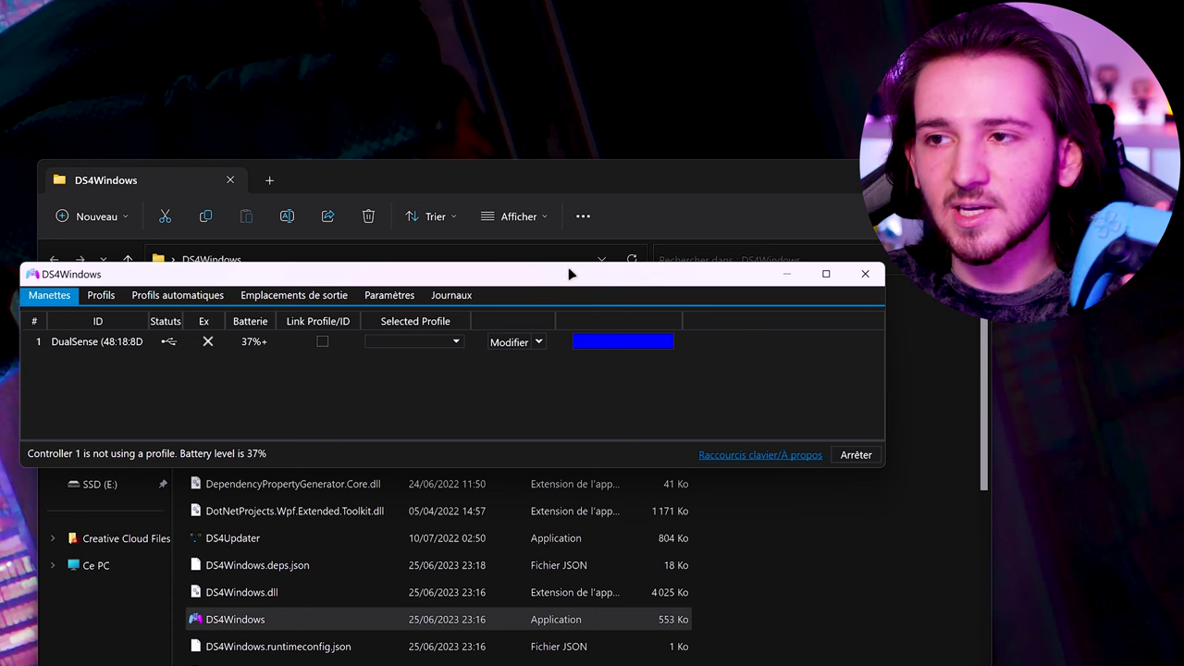
- Link the connected DualSense controller's ID to a profile and assign the custom profile to it
click(255, 343)
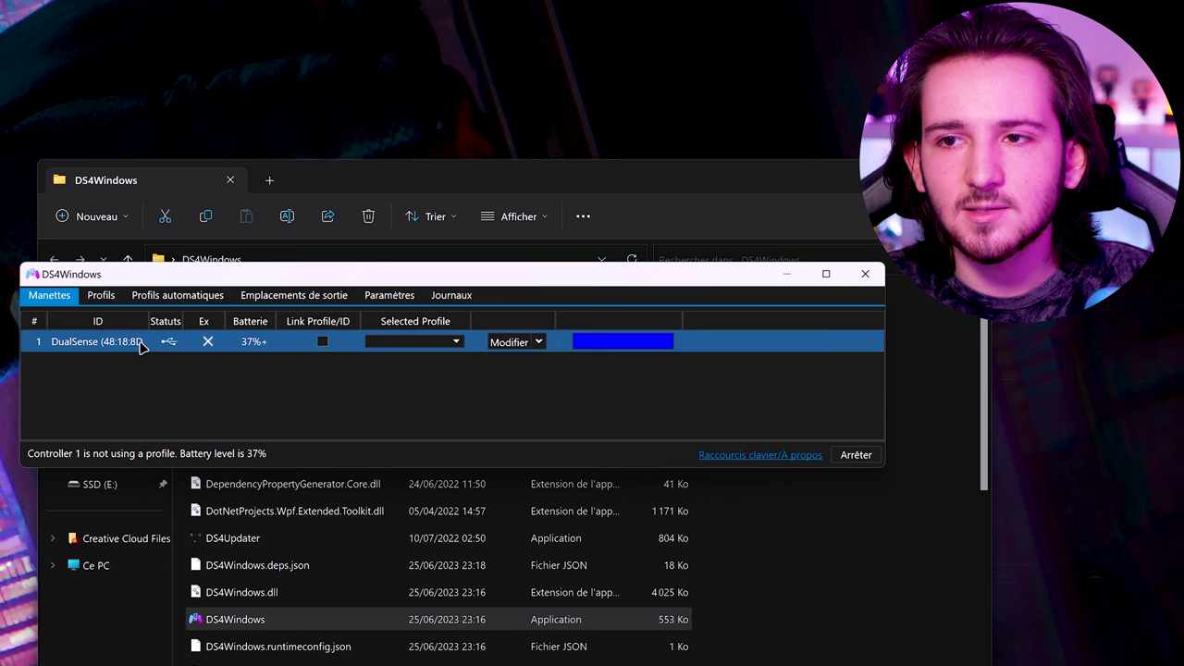
mouse_move(102, 346)
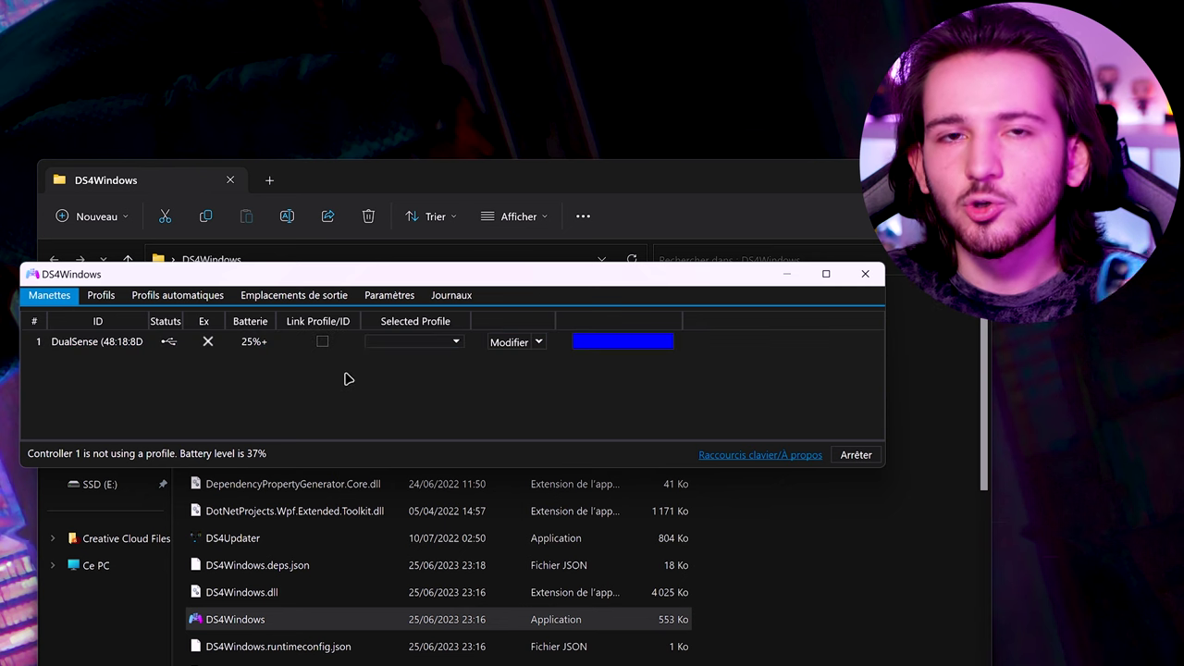
click(323, 343)
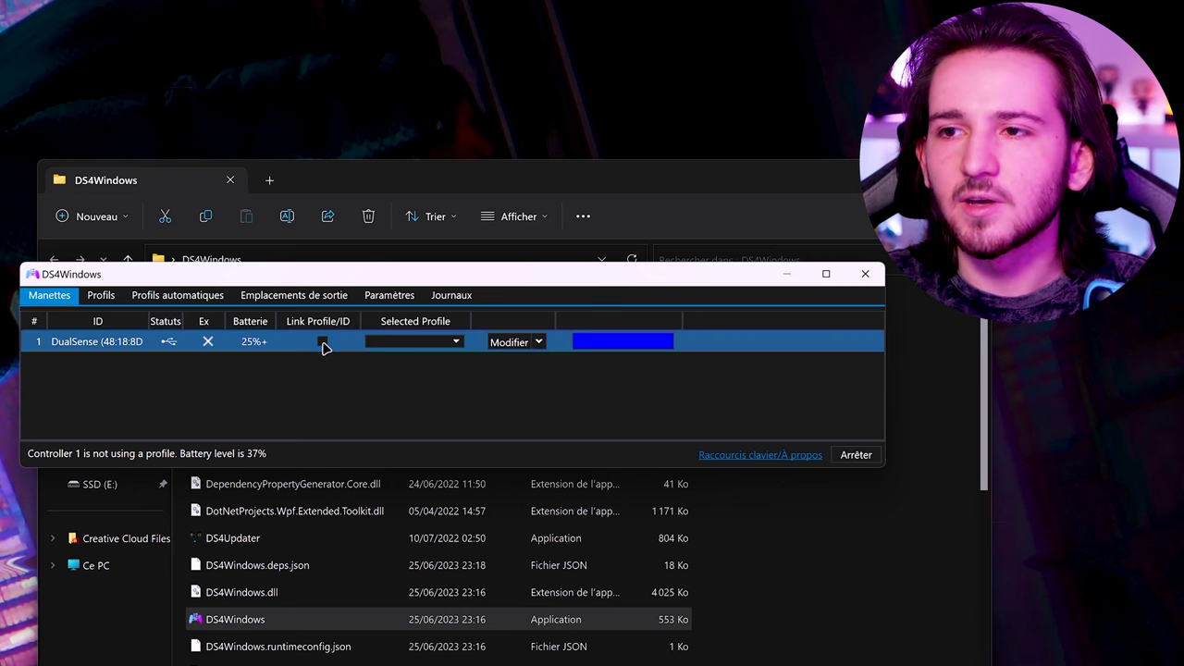
click(413, 341)
click(421, 368)
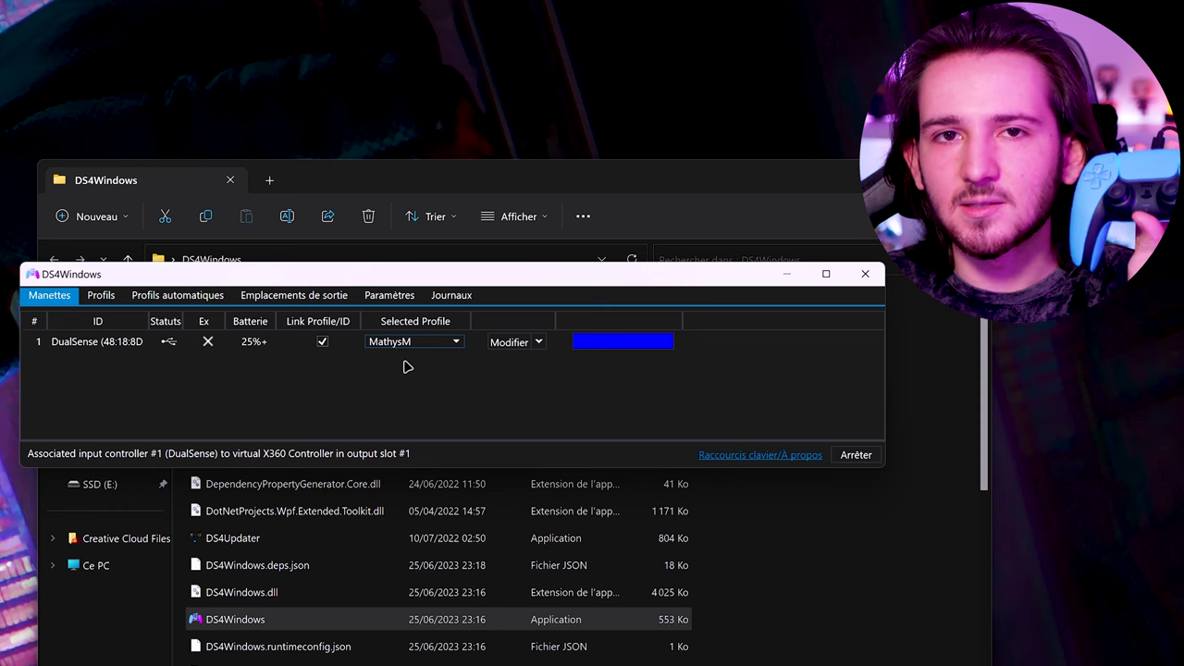
click(446, 344)
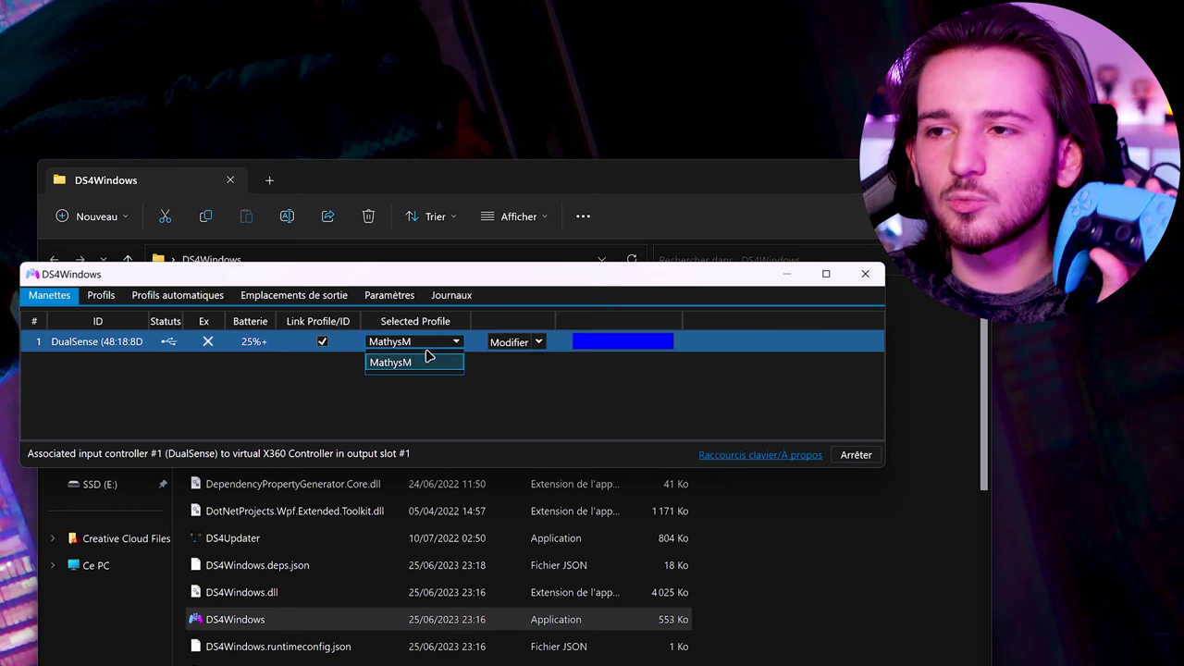
click(433, 385)
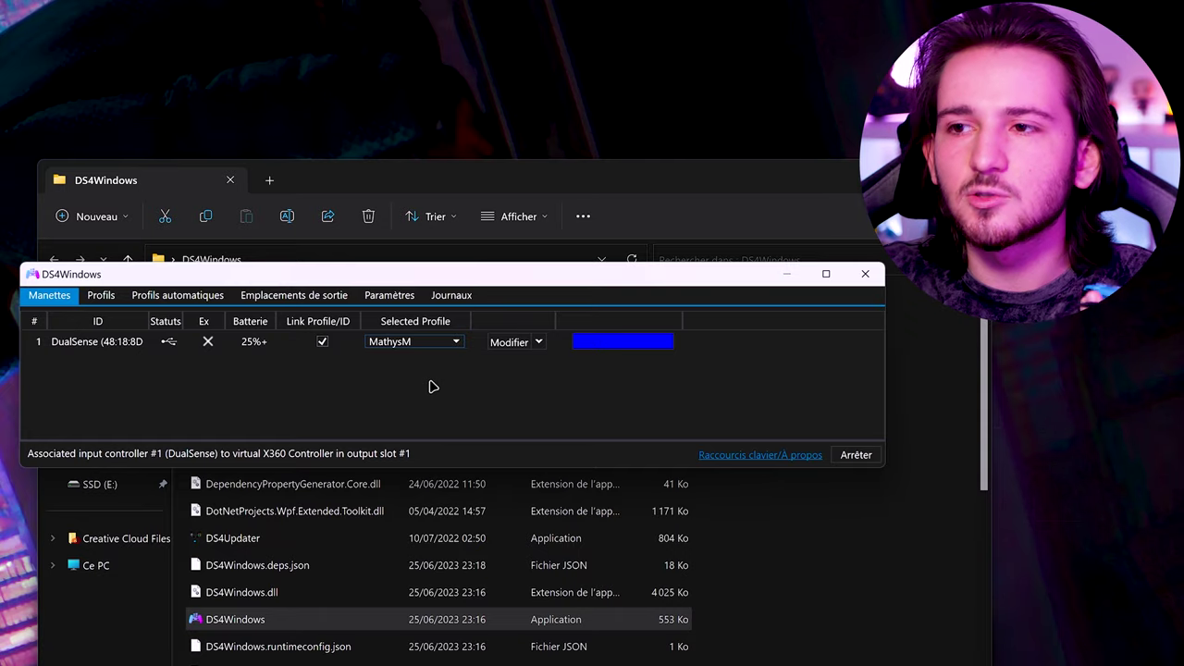
- Give the DualSense controller a custom light blue lightbar color and close the color picker
click(662, 342)
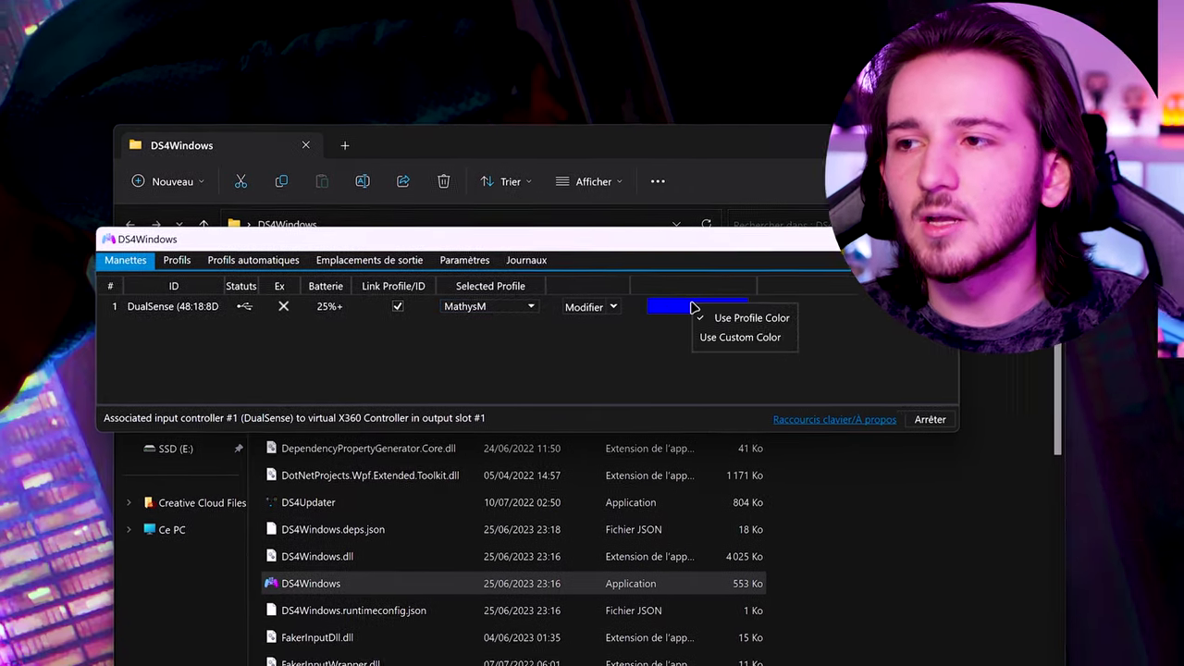
click(708, 370)
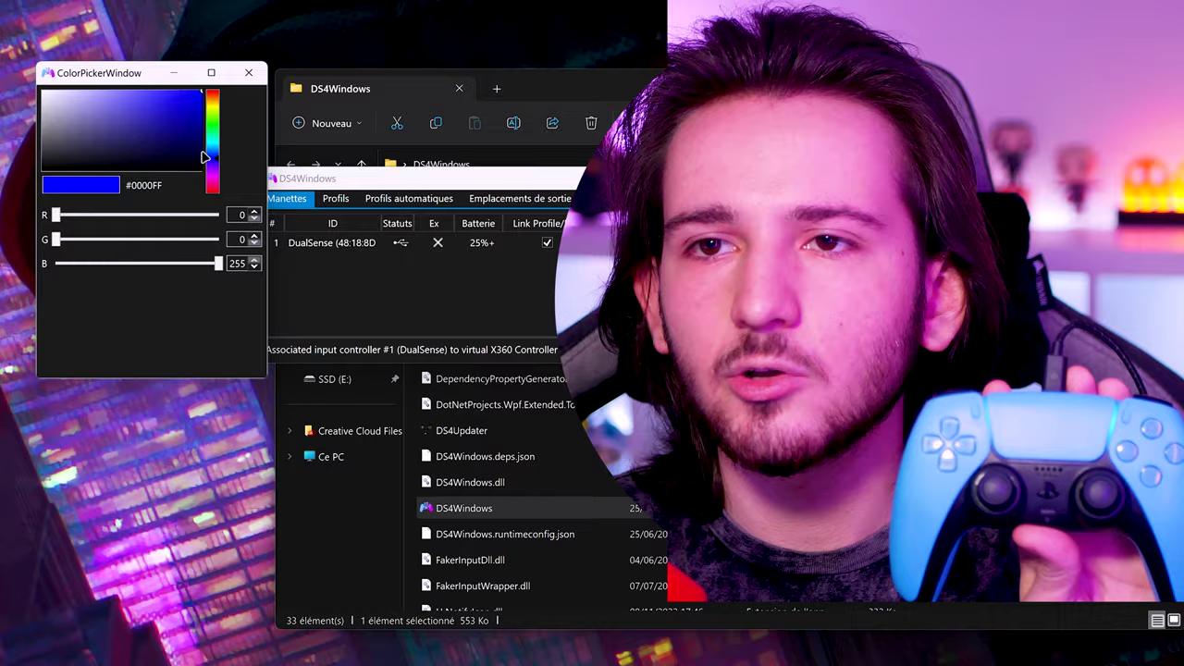
drag(196, 155, 196, 92)
click(259, 74)
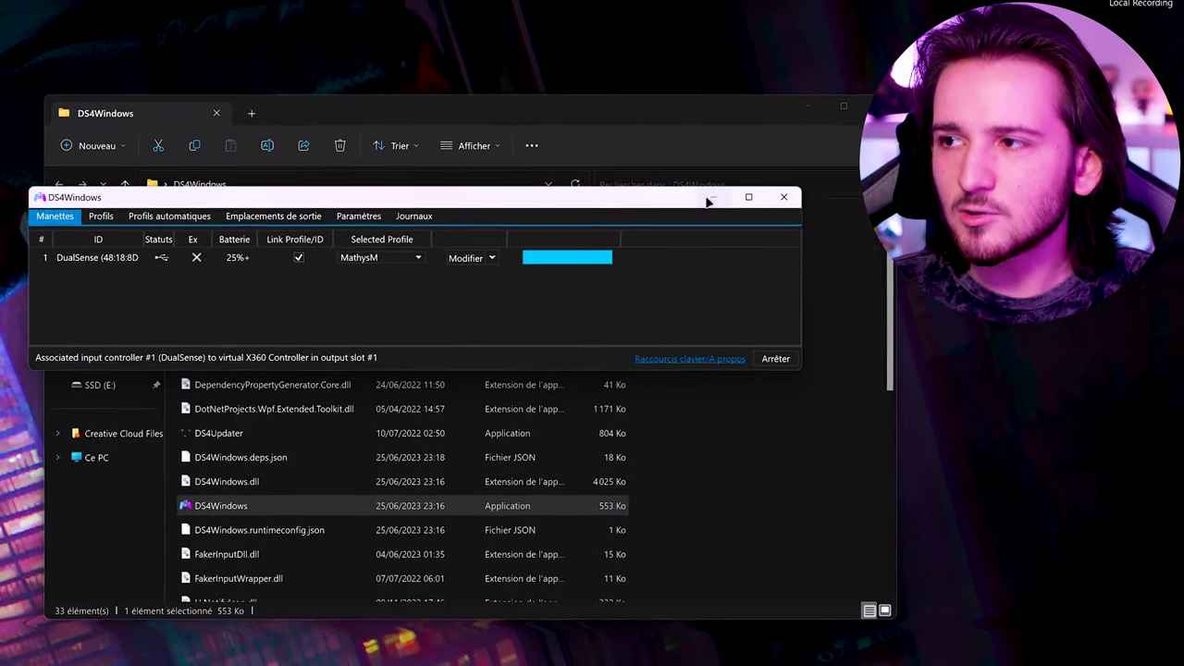
- Minimize DS4Windows and open Utilitaire > Logiciel Utiles > DS4 Windows inside the Opti ULTIME folder on drive C
click(699, 182)
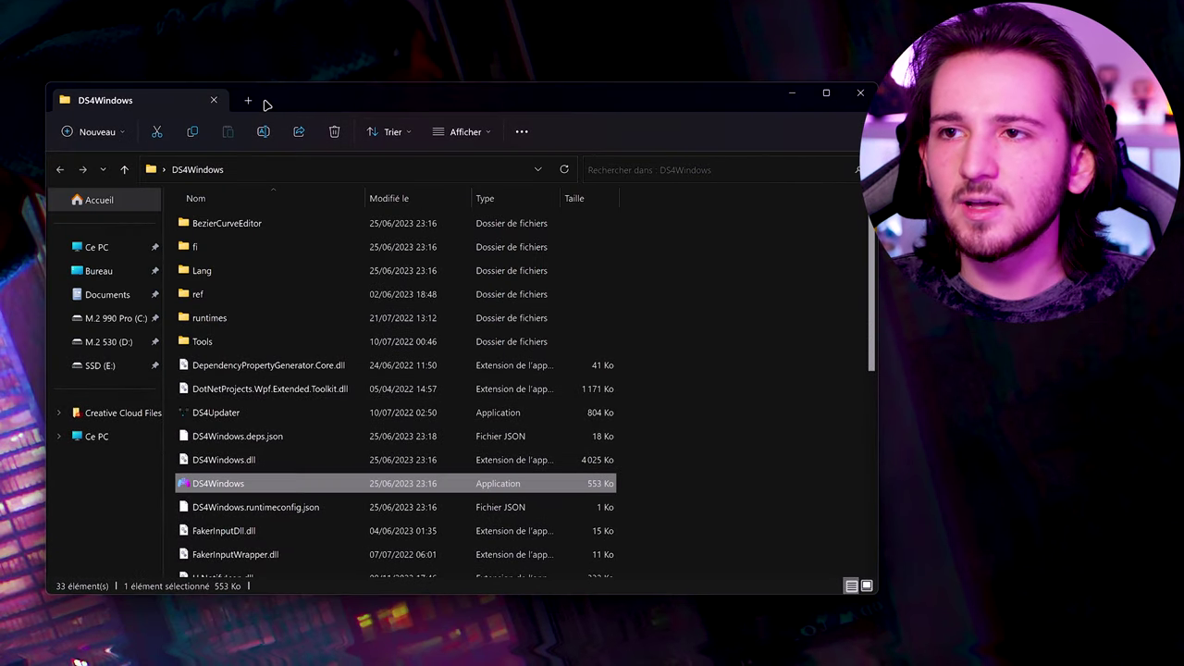
click(123, 321)
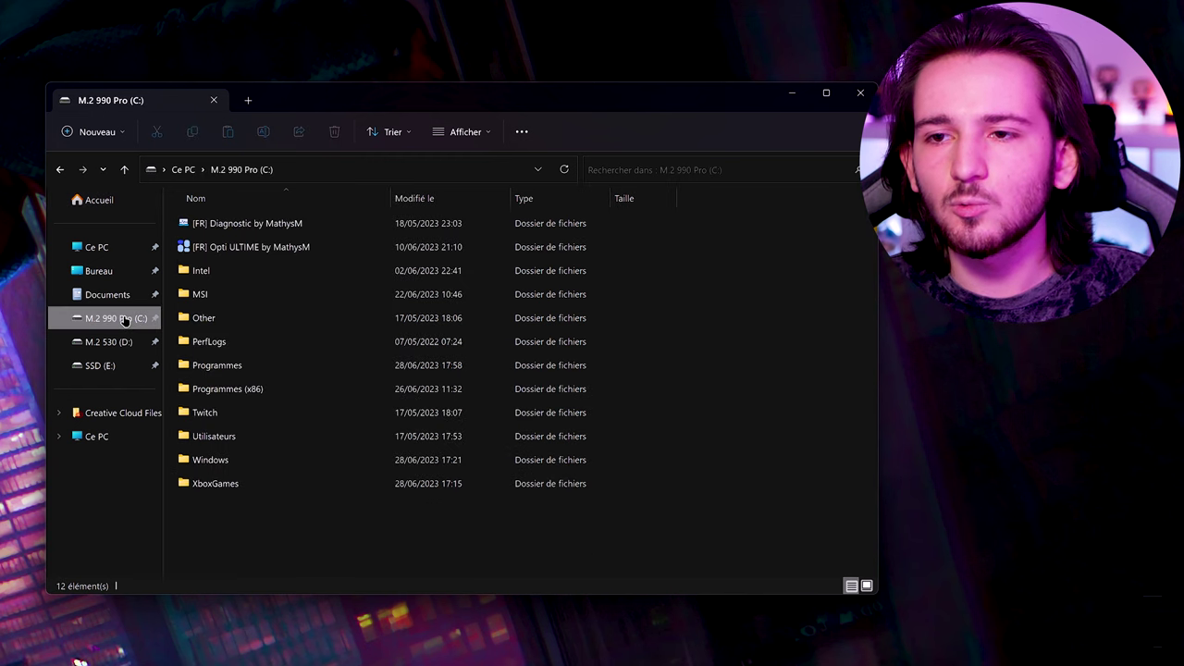
double_click(238, 248)
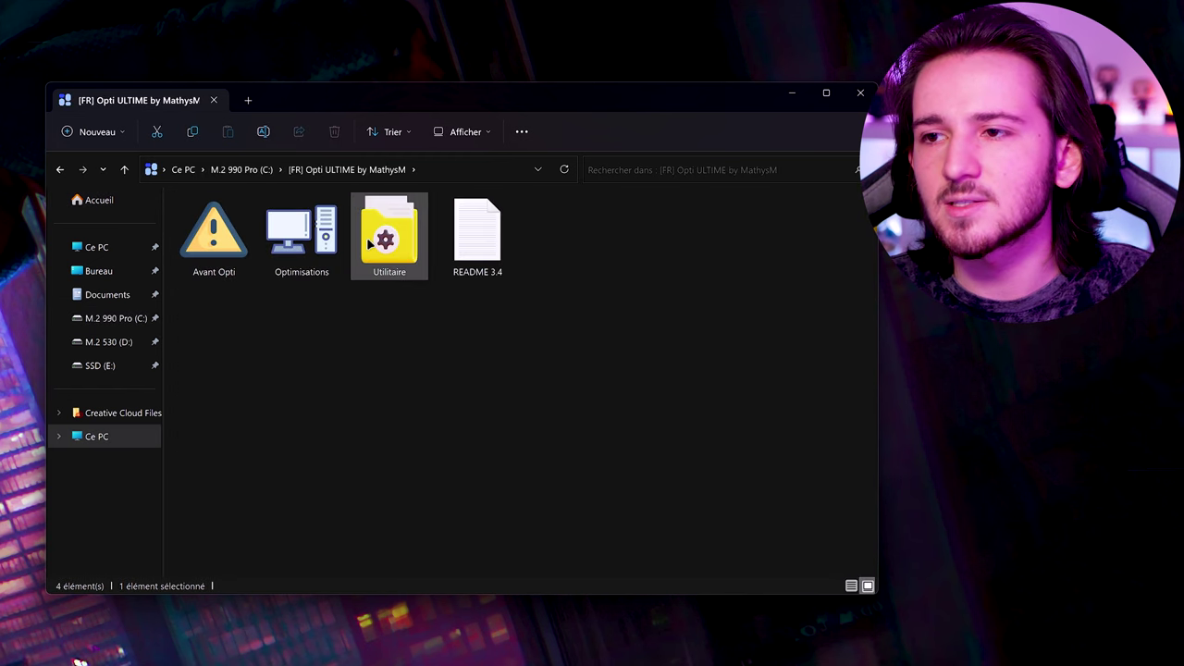
double_click(389, 238)
click(269, 252)
double_click(269, 251)
double_click(214, 237)
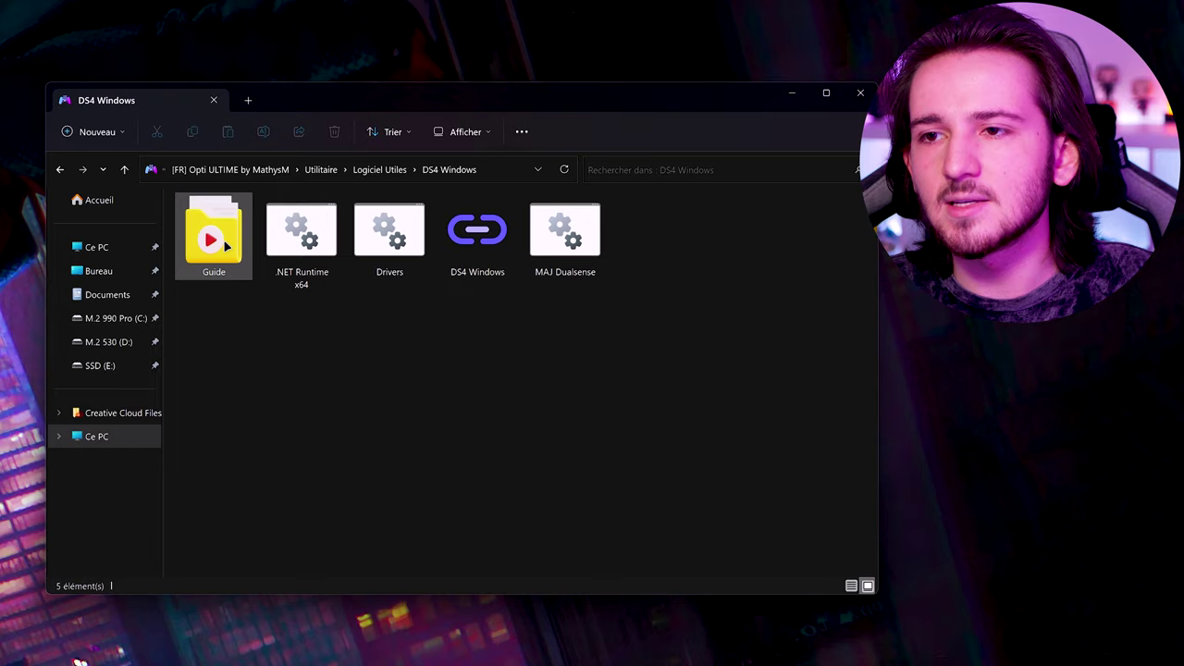
- Start the MAJ Dualsense script without granting administrator rights, and open the DualSense firmware updater from the desktop
click(577, 248)
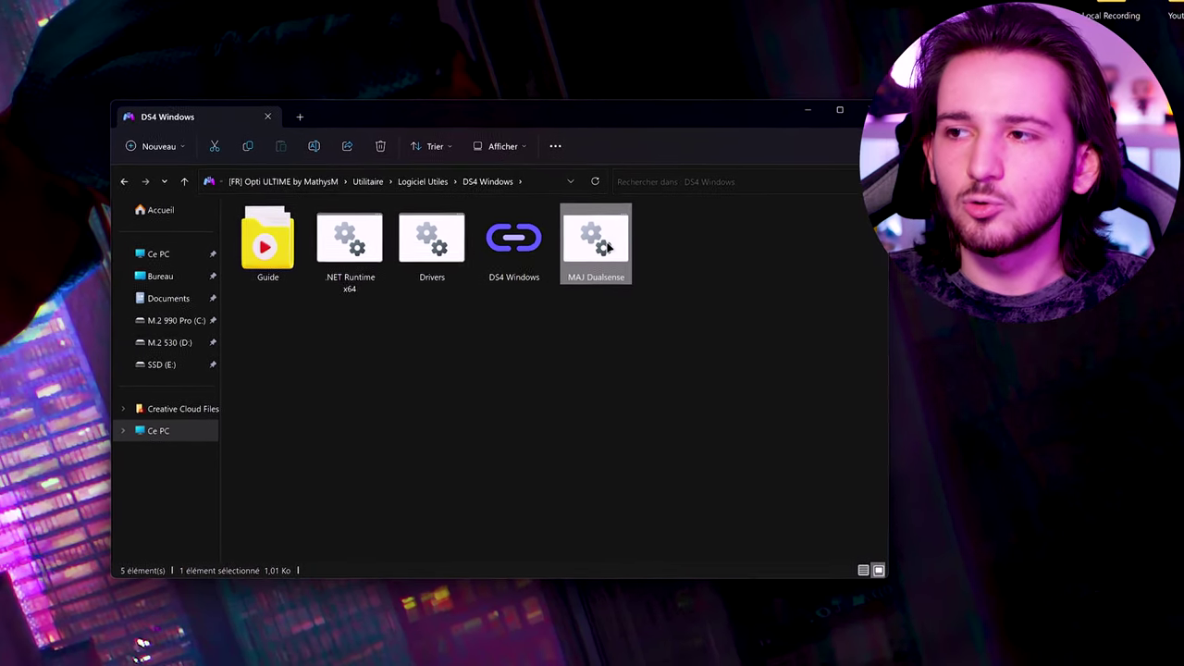
key(Return)
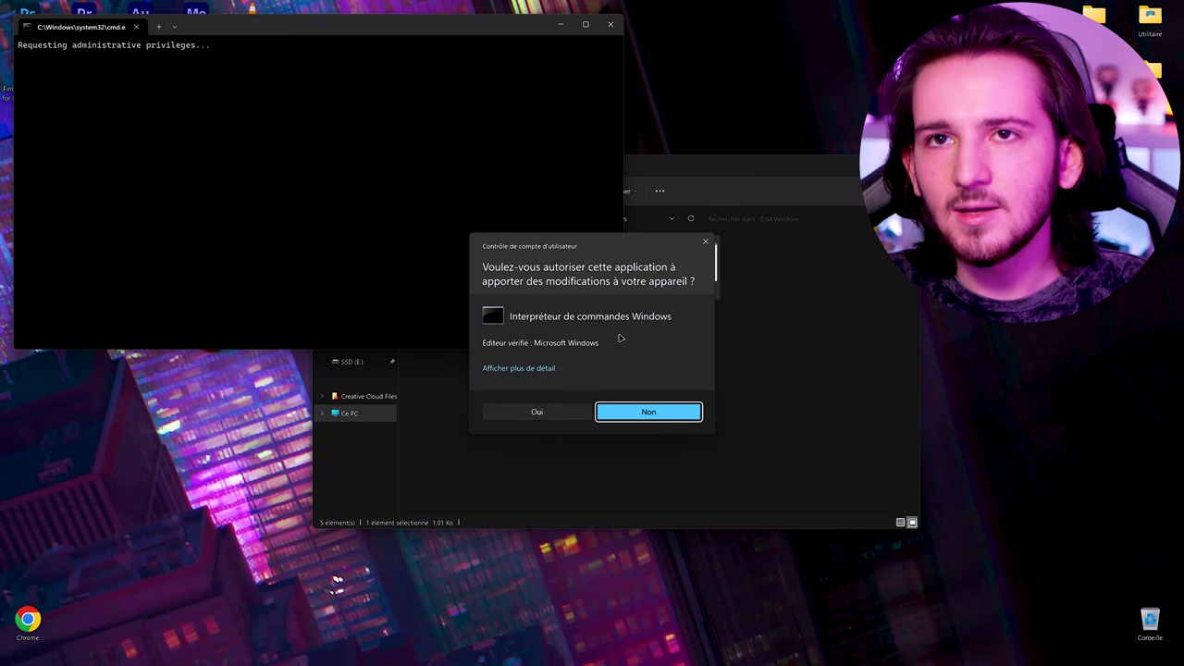
click(706, 242)
drag(31, 78, 195, 135)
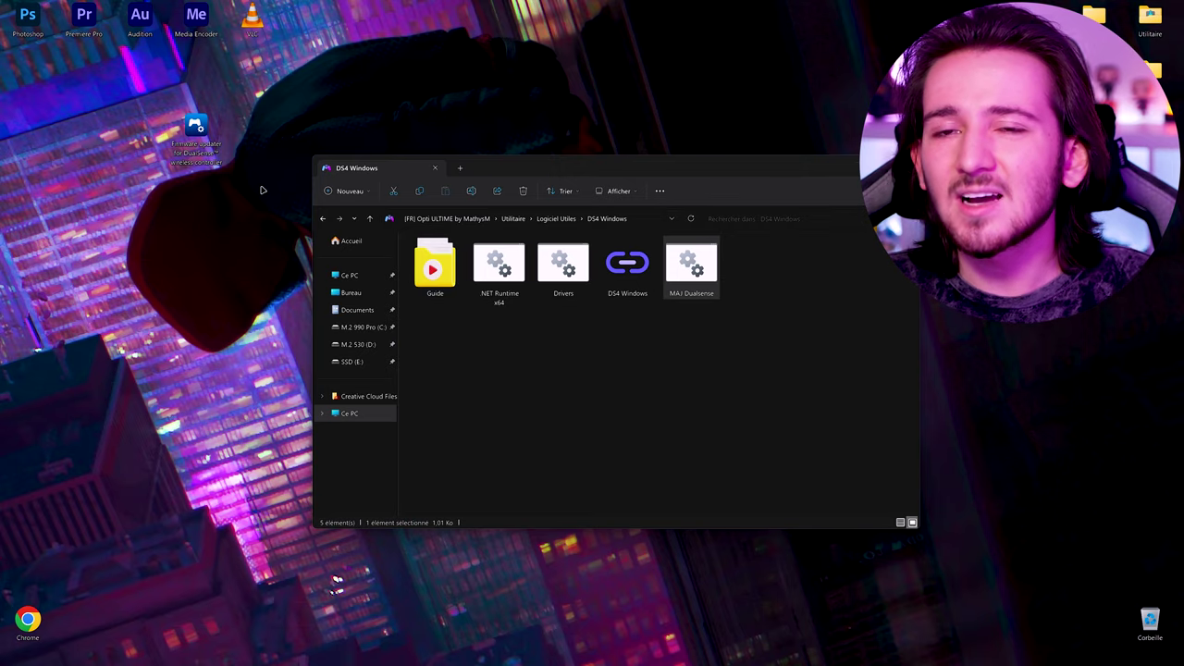
double_click(202, 135)
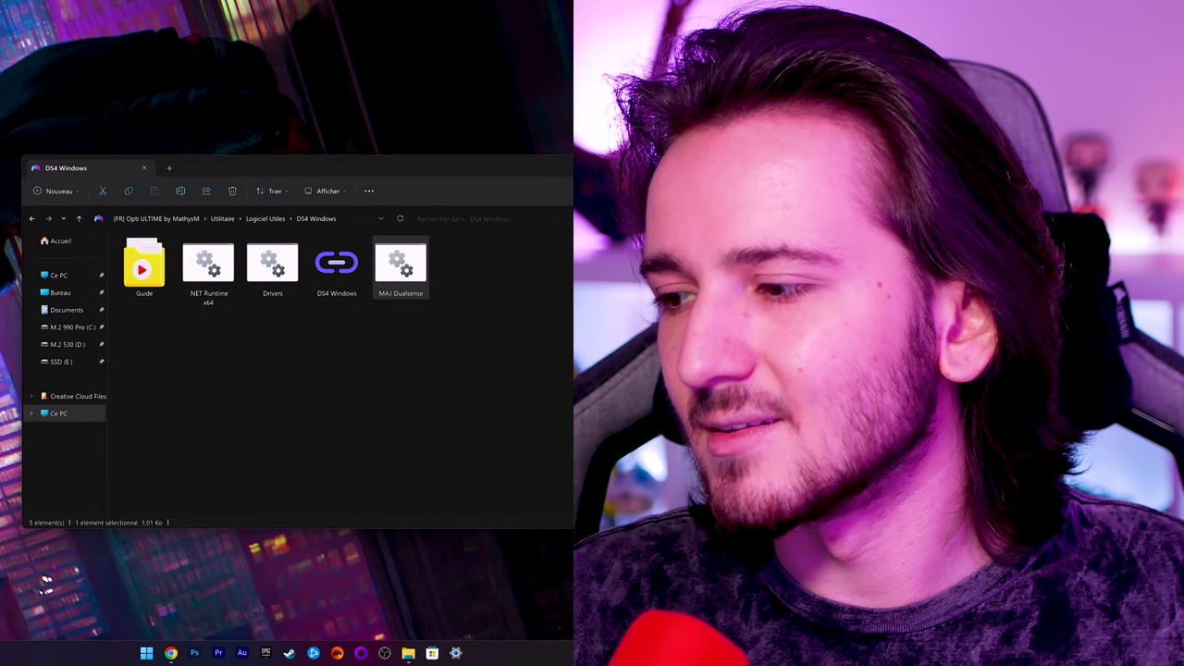
- Bring the DS4Windows controller list back into view and reposition its window
key(alt+space)
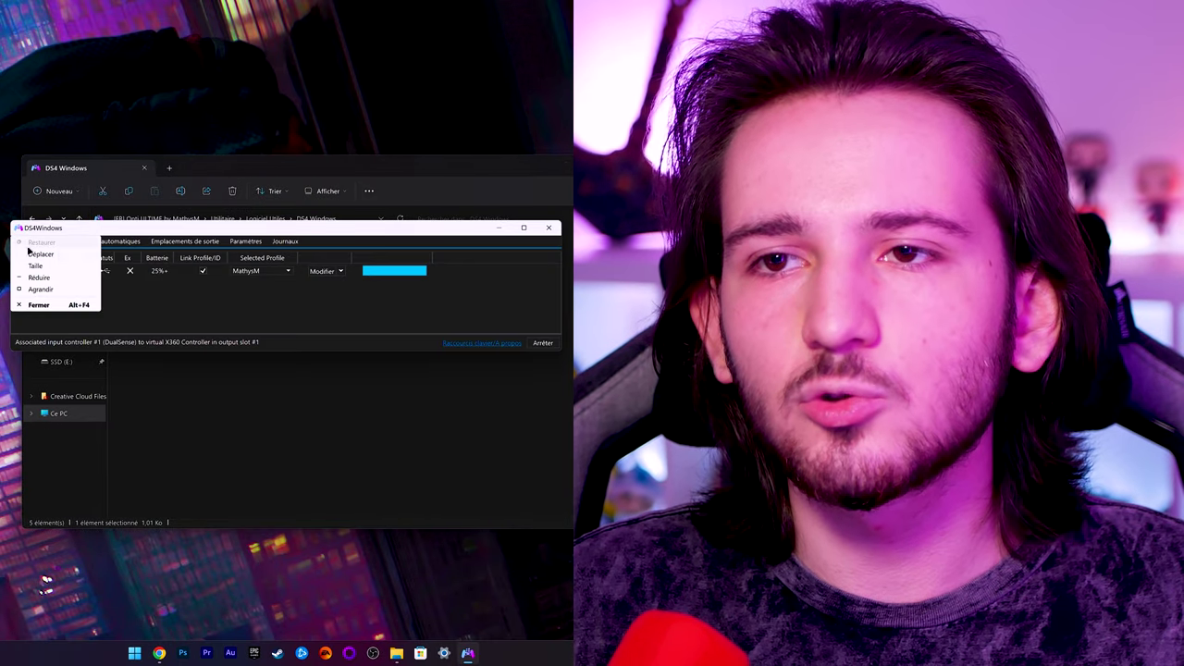
click(150, 230)
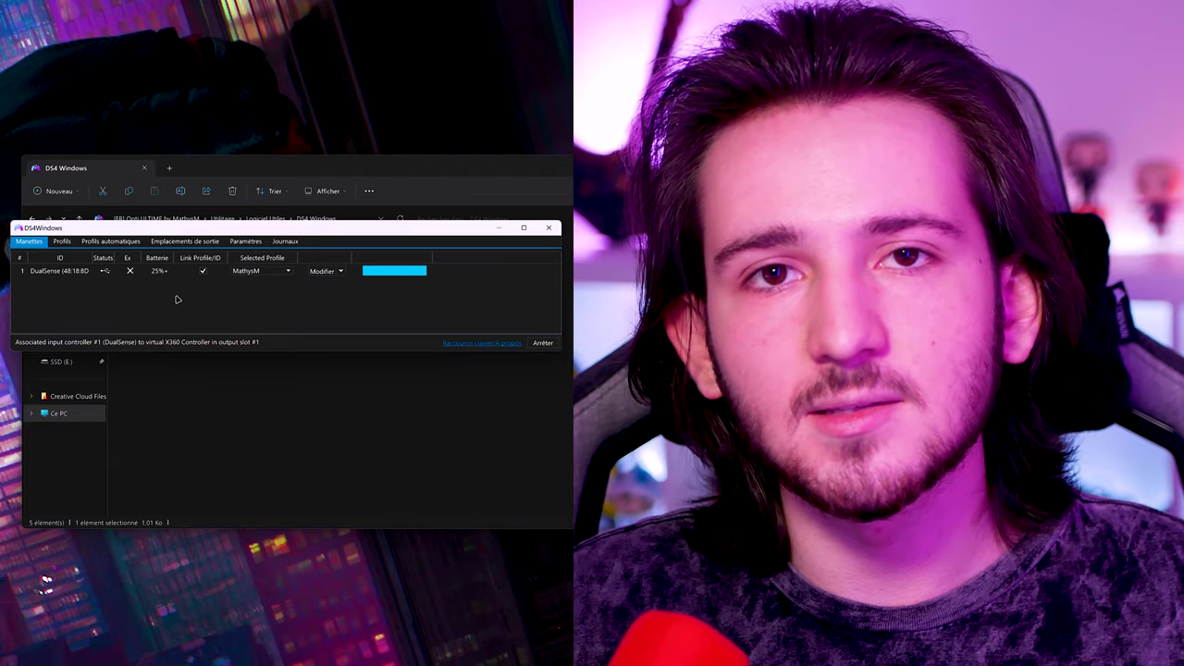
drag(246, 229, 280, 248)
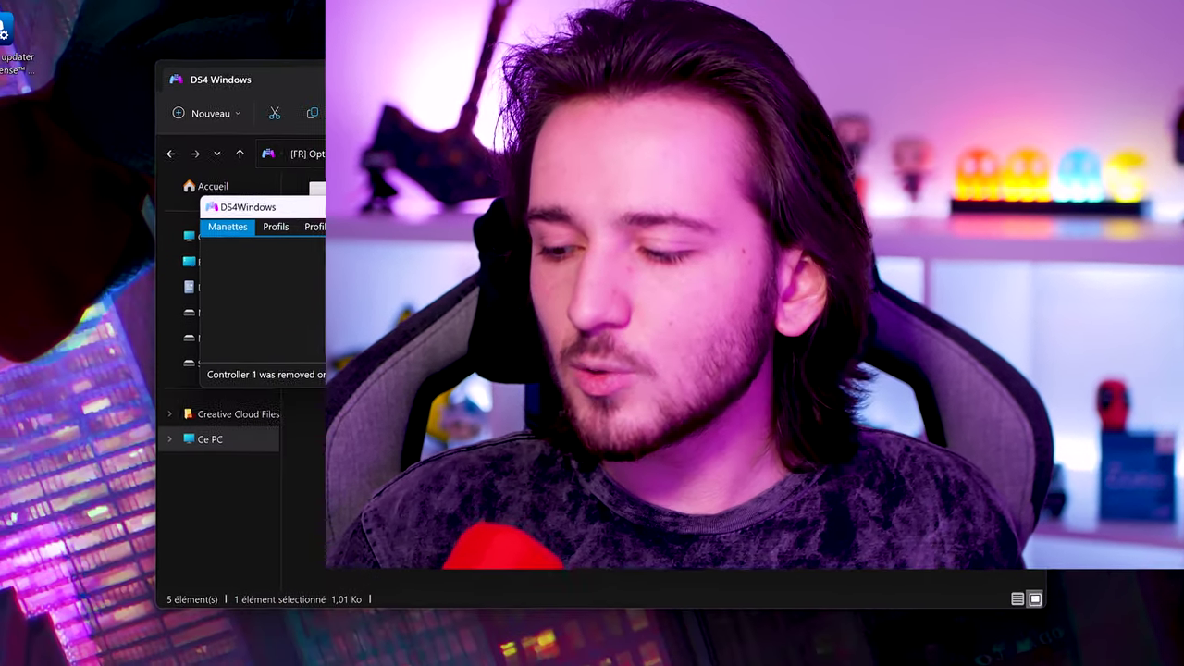
- Open the Bluetooth and devices page of Windows Settings and turn Bluetooth on
click(735, 653)
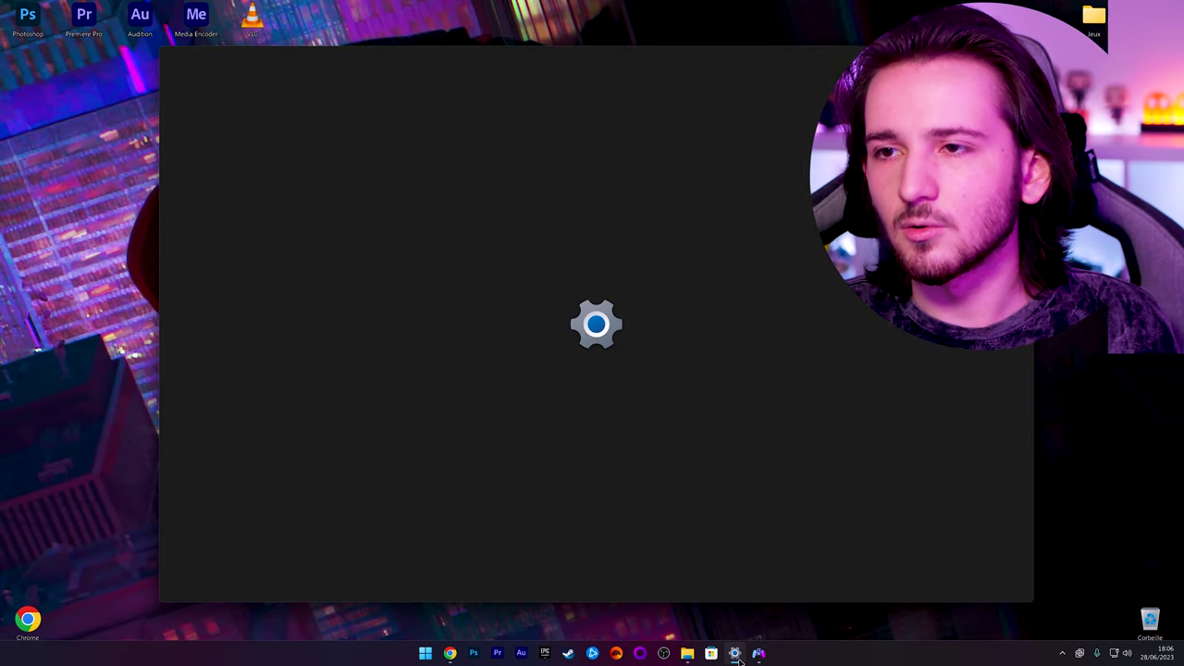
click(226, 184)
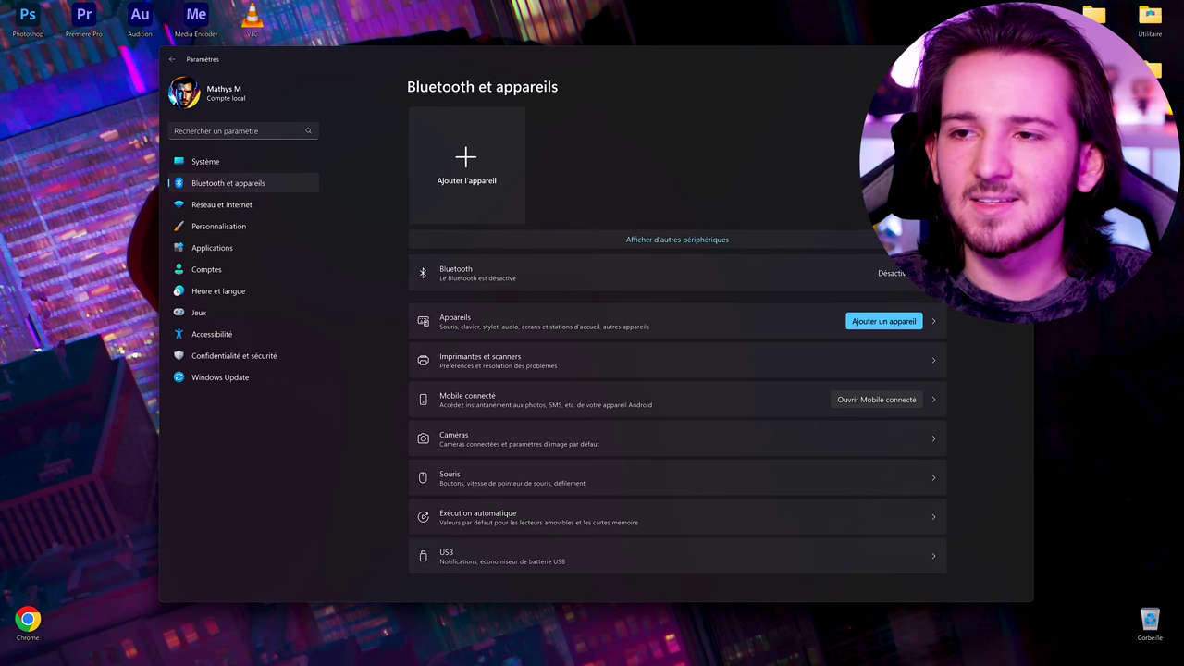
click(925, 272)
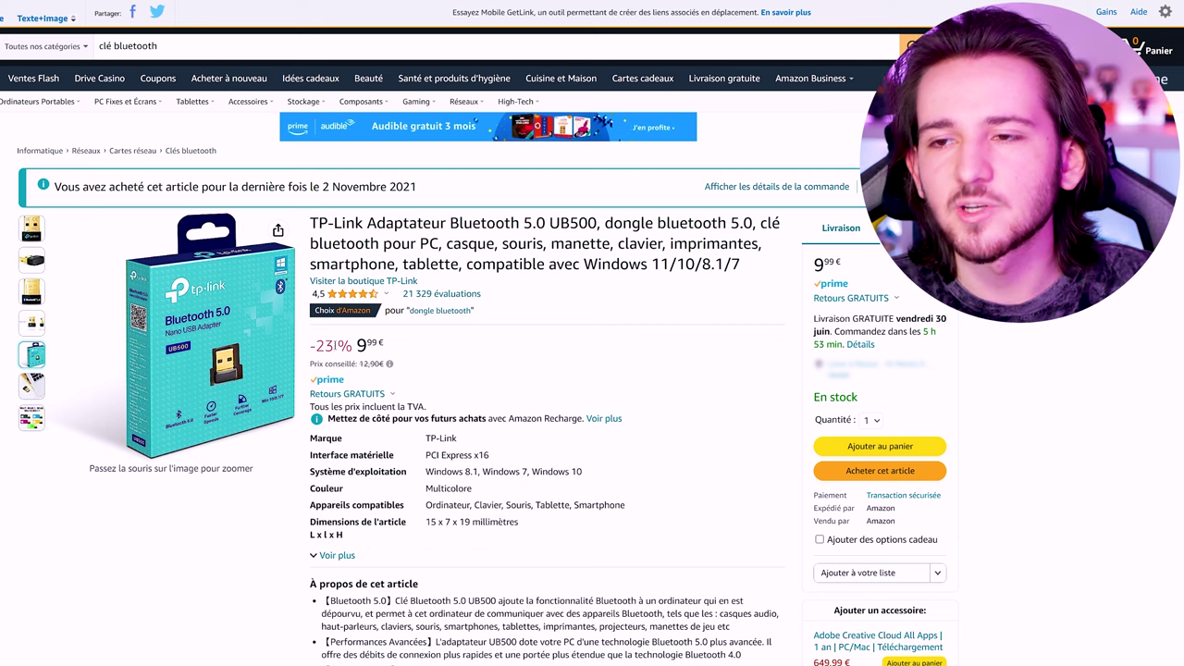
- On Amazon, examine the price and product images of the TP-Link UB500 Bluetooth 5.0 adapter
drag(358, 345, 385, 344)
right_click(396, 339)
key(Escape)
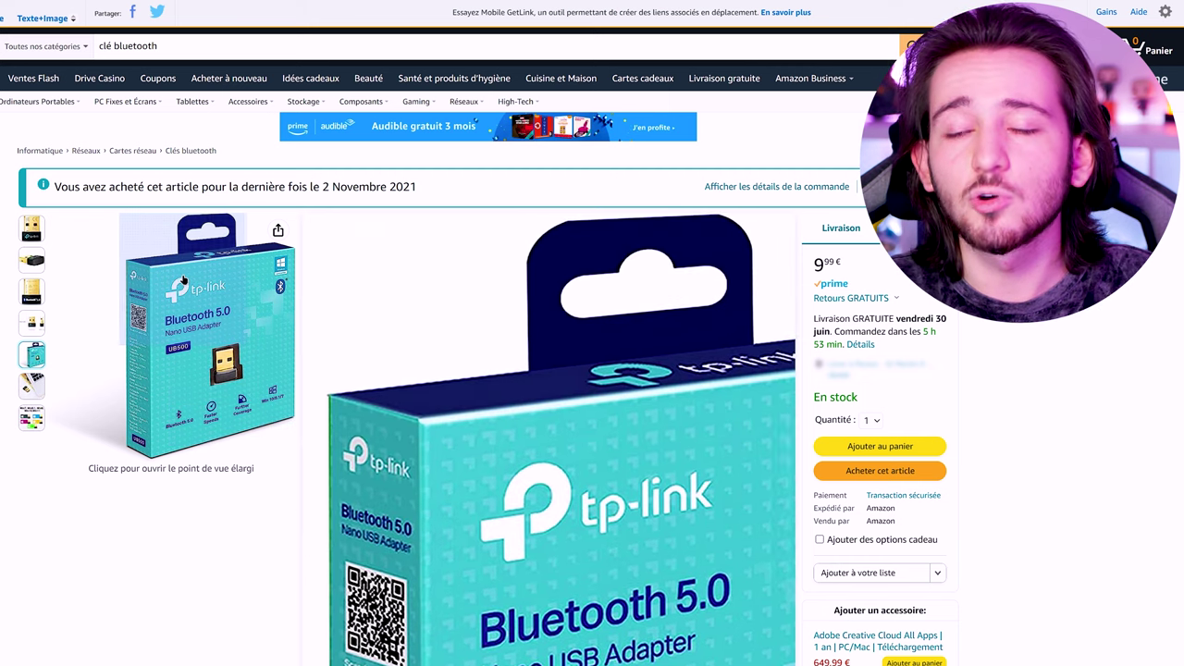
mouse_move(40, 235)
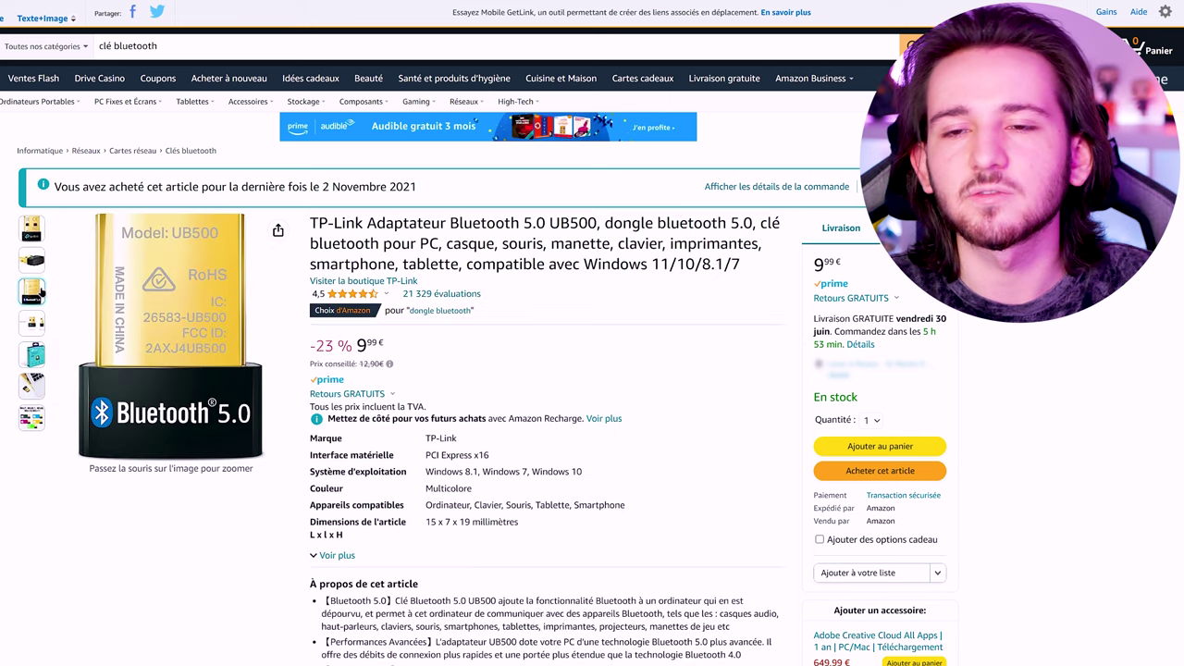
mouse_move(37, 356)
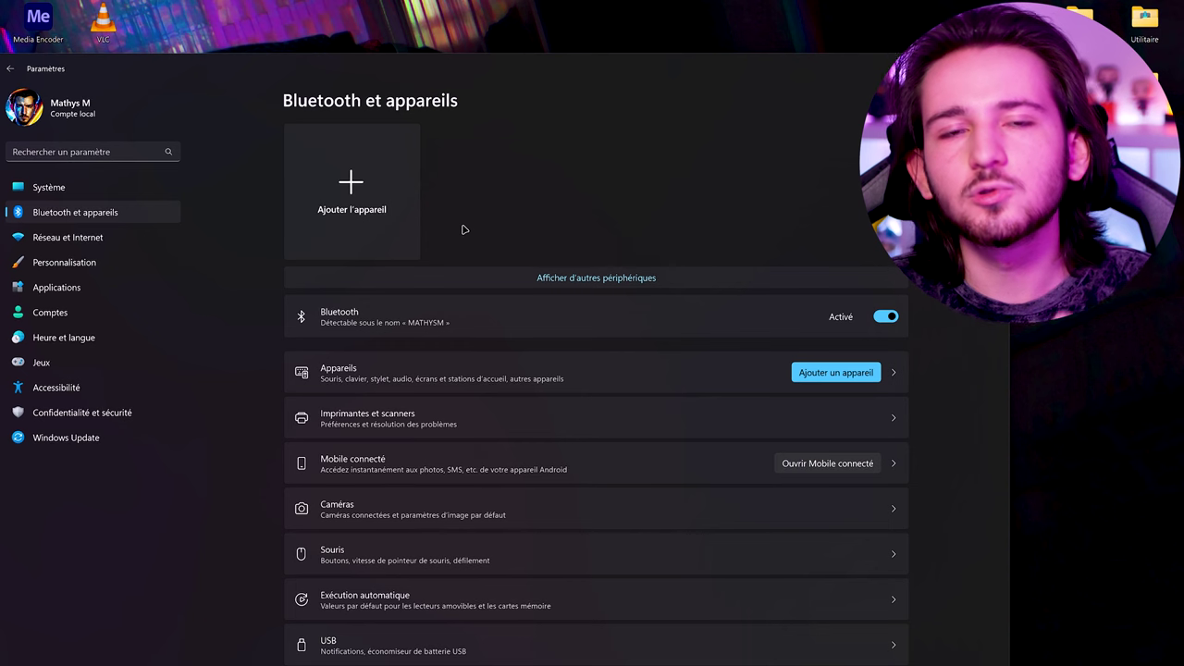
- Back in Windows Settings, turn Bluetooth off and on again
click(886, 316)
click(883, 316)
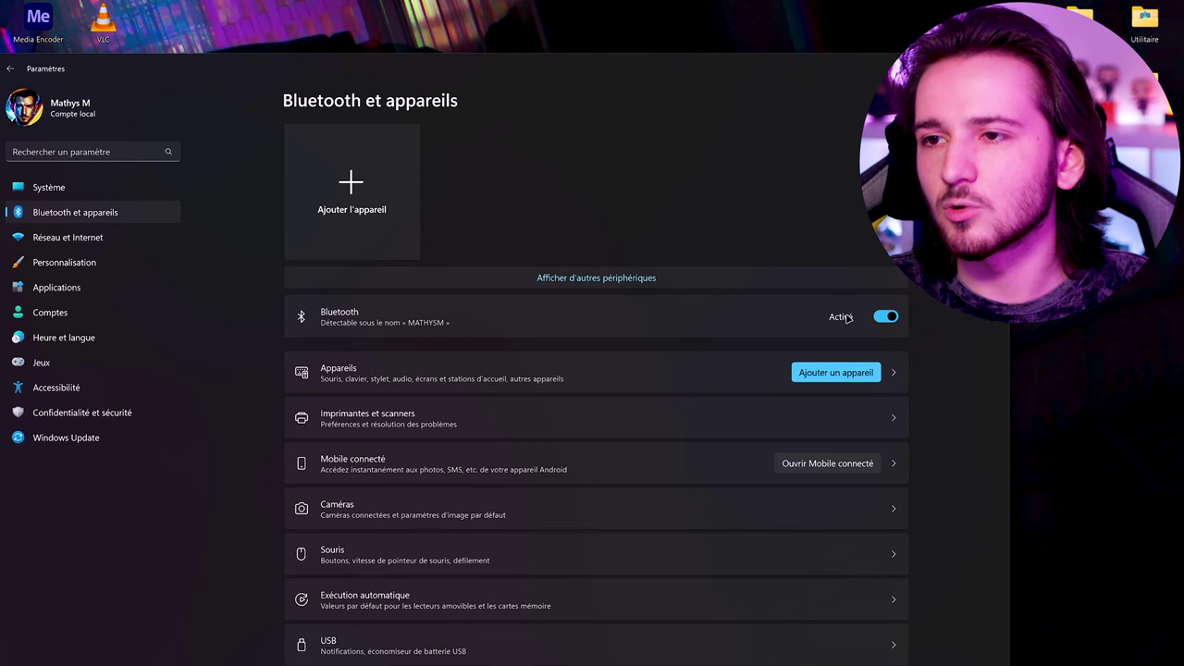
- Add the DualSense Wireless Controller as a new Bluetooth device and close the add-device dialog
click(358, 206)
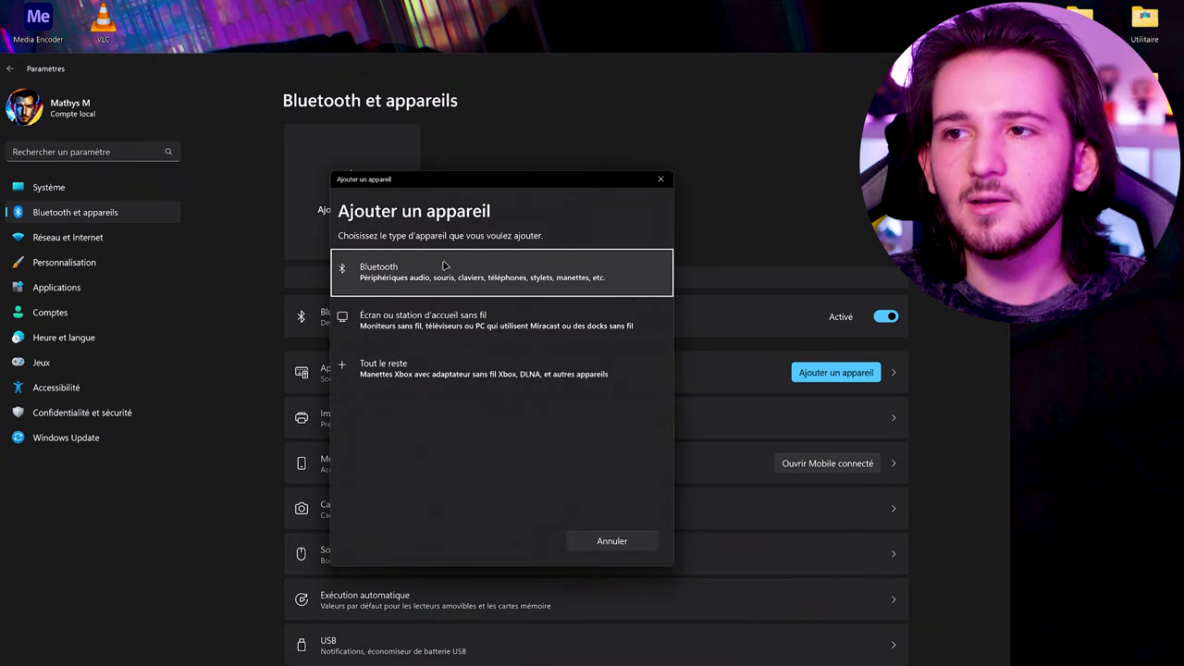
click(483, 273)
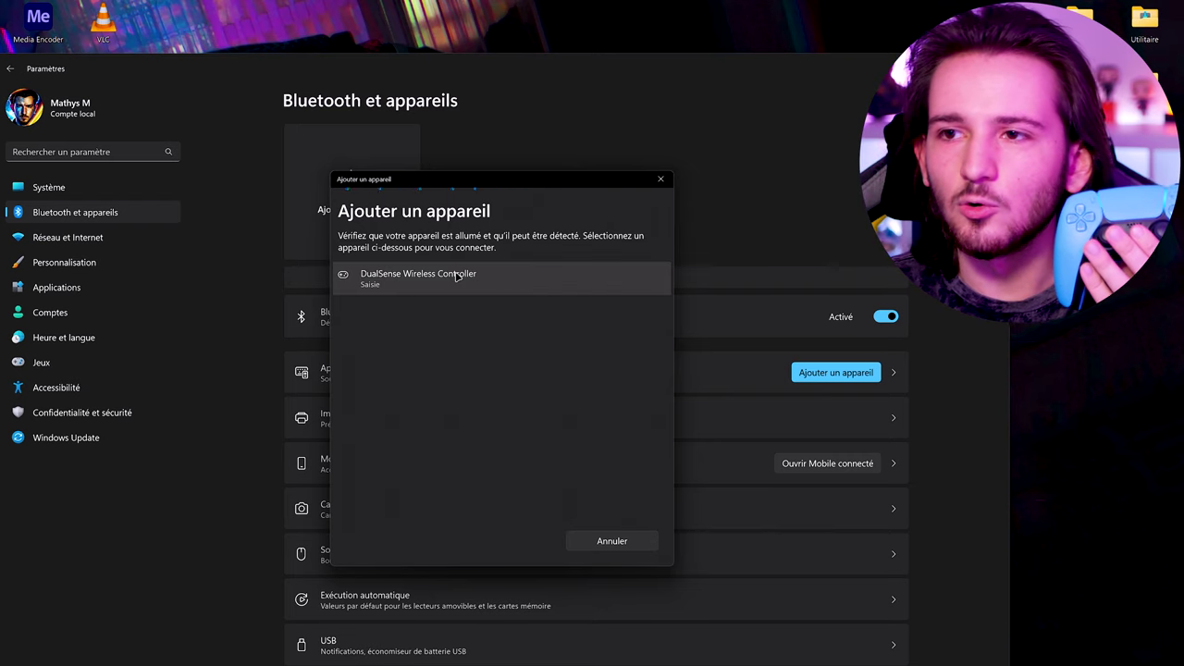
click(422, 286)
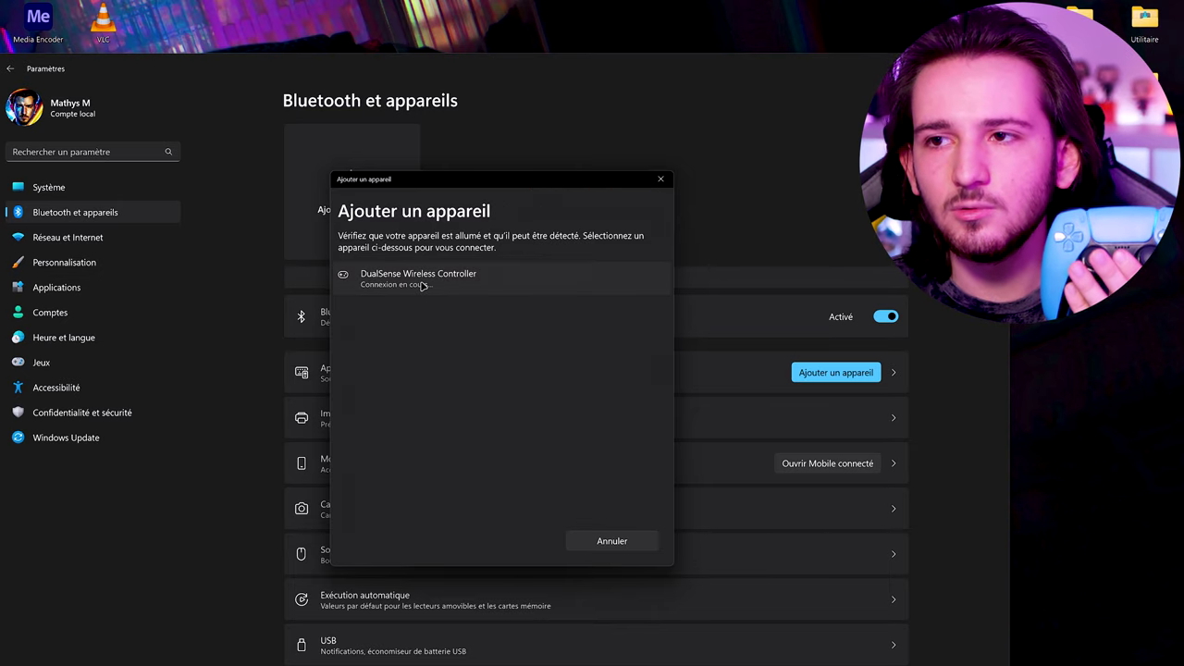
click(612, 540)
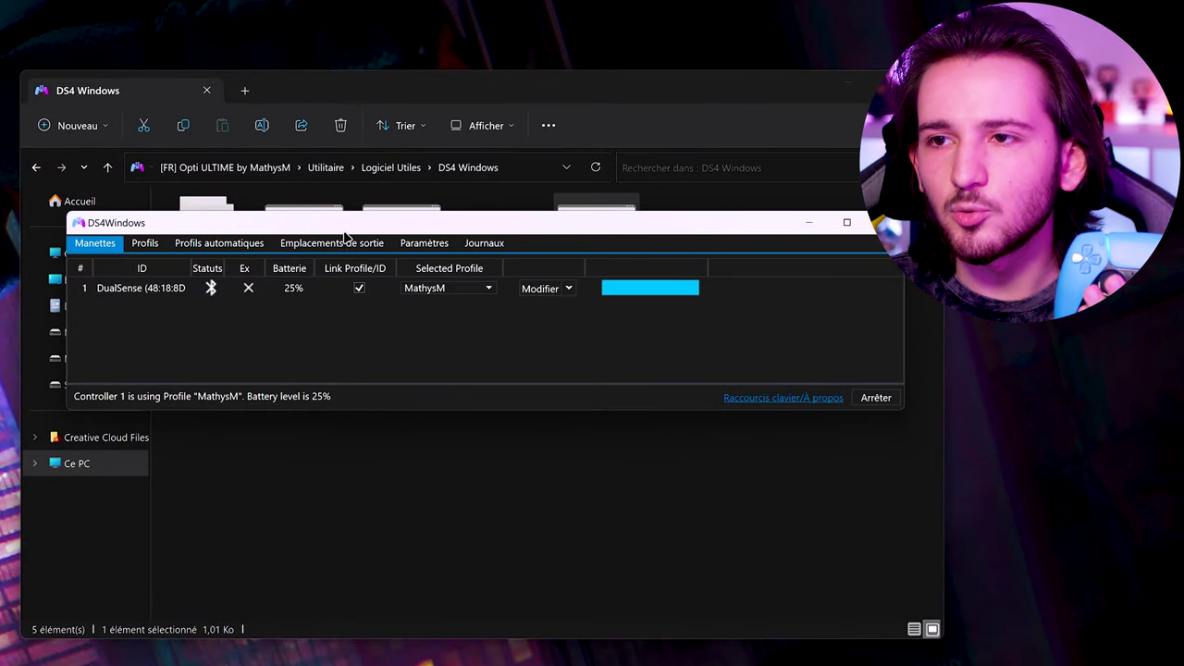
- In DS4Windows, clear away the folder window behind it and review the supported controller types in the device options
drag(342, 233, 326, 222)
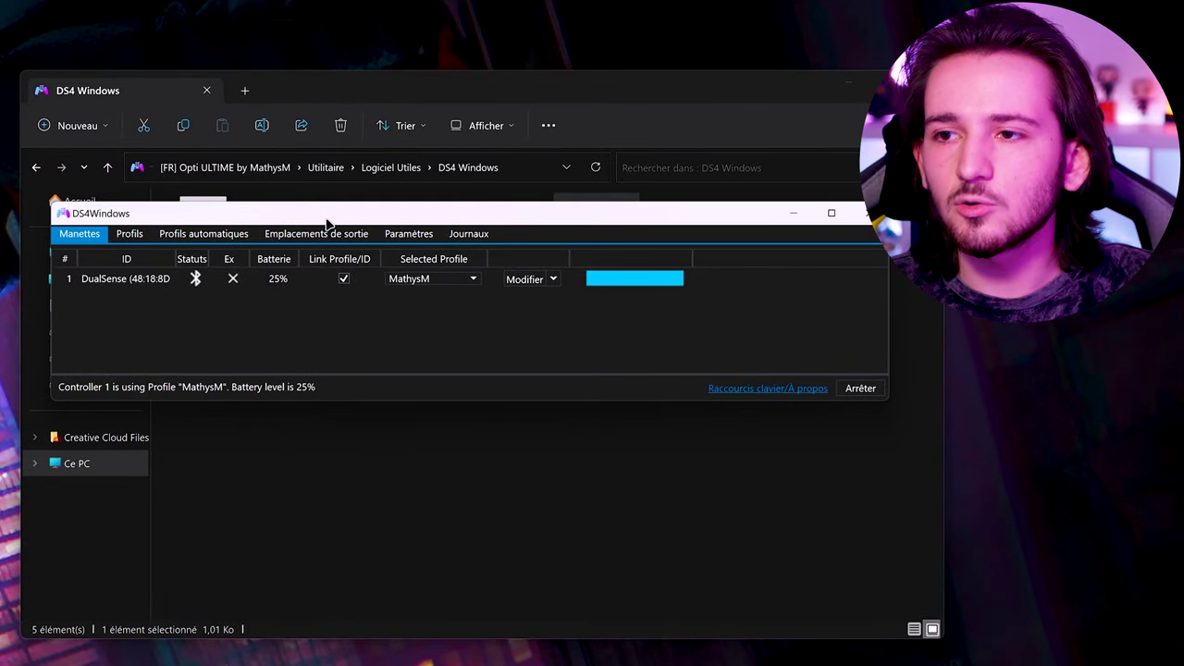
click(851, 86)
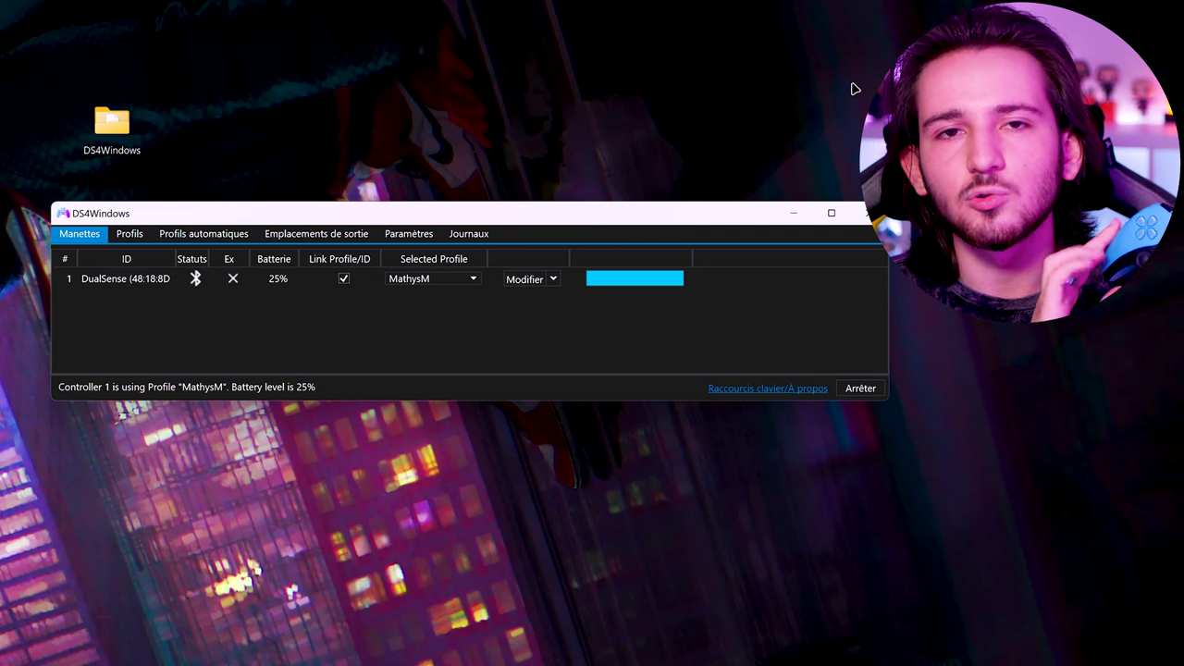
click(409, 237)
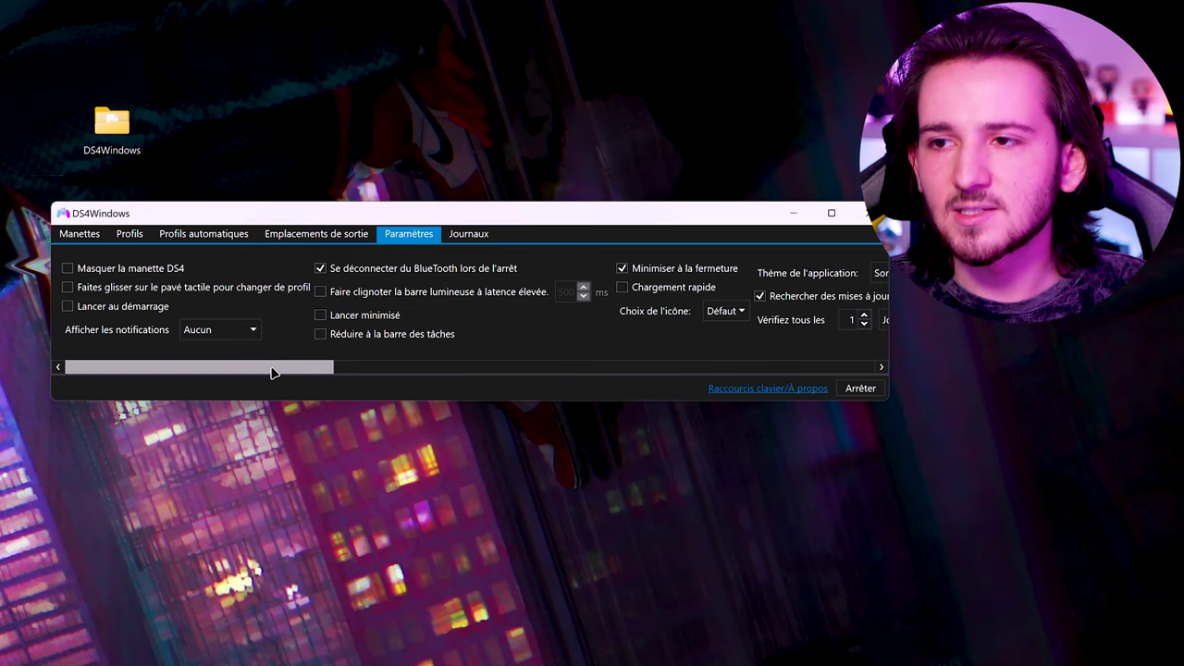
drag(275, 373, 827, 370)
click(810, 270)
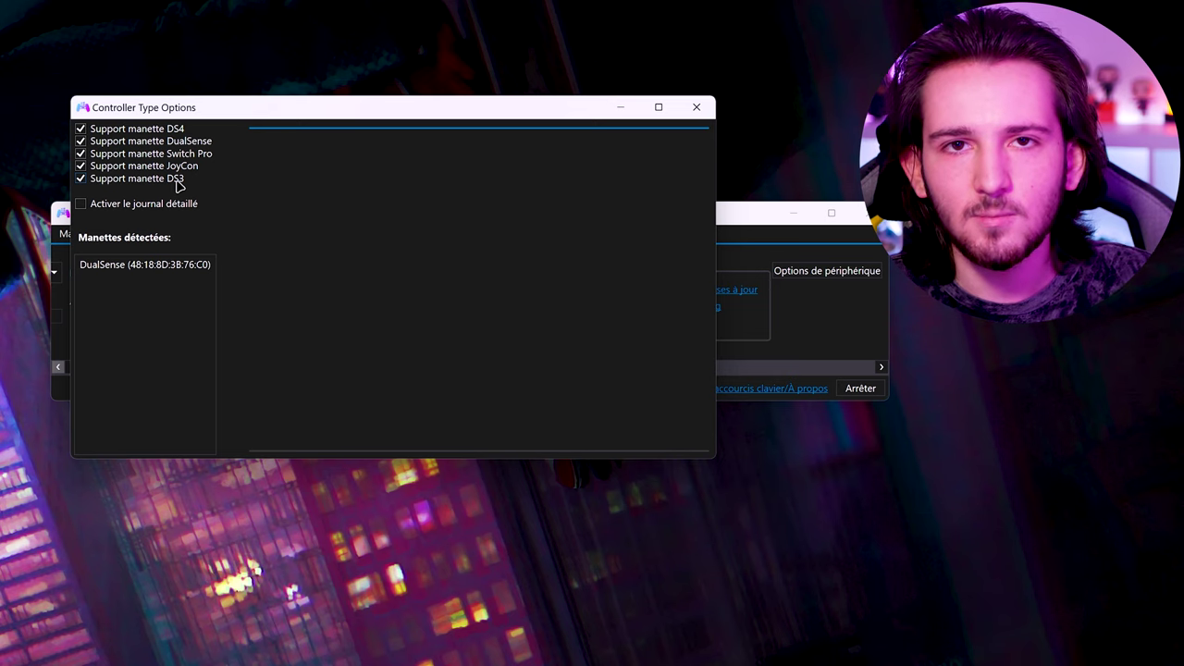
click(697, 106)
click(100, 230)
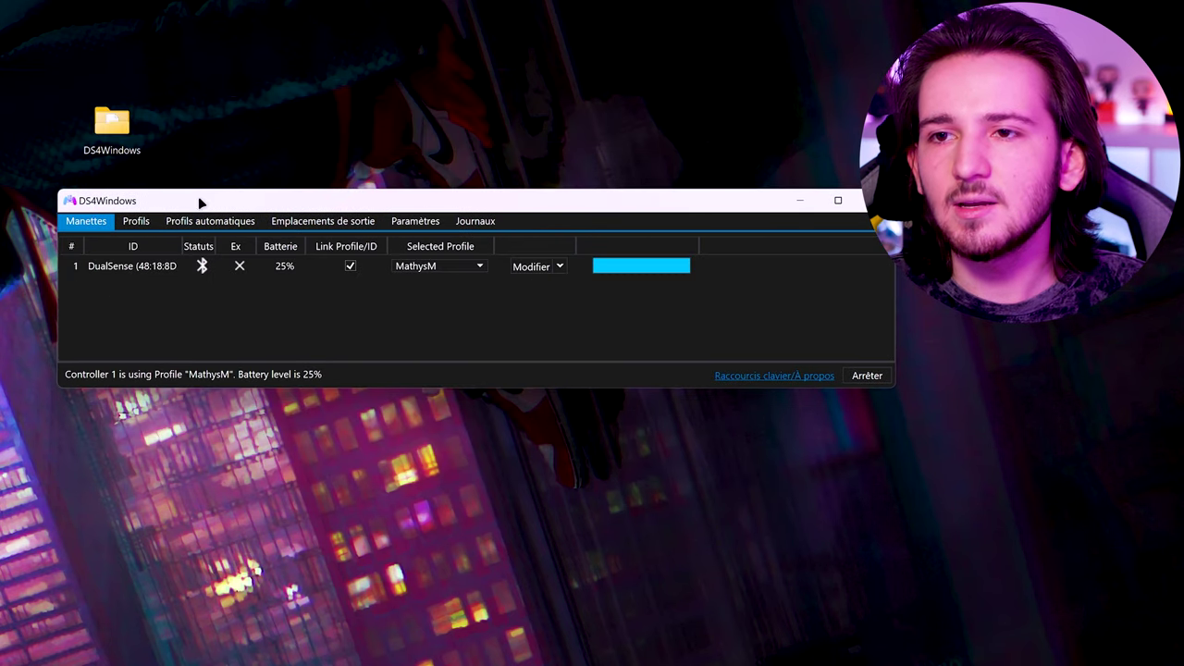